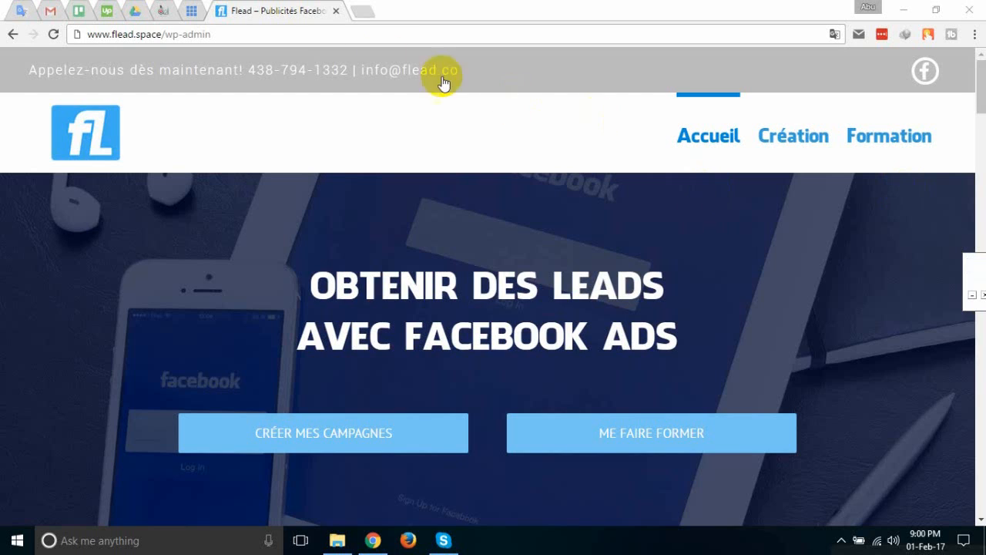
click(310, 34)
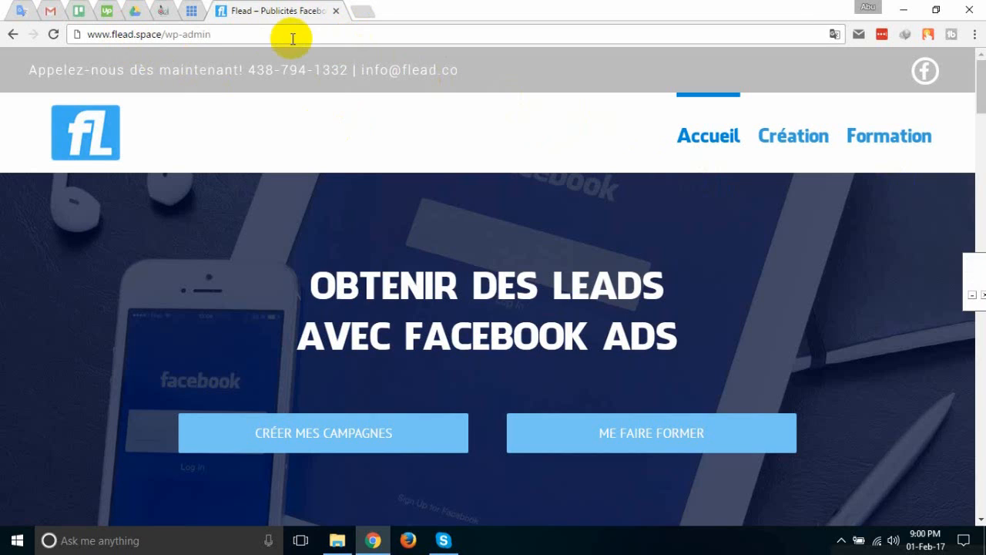
key(Return)
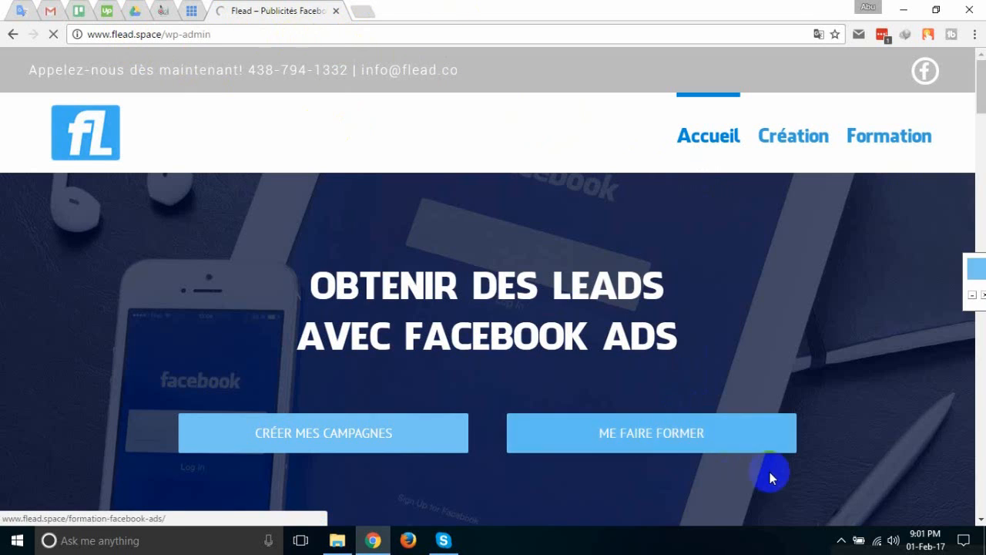
- Switch to the Upwork Time Tracker, turn on tracking for the "Programmer for a Web Agency" contract, and minimise it
click(841, 540)
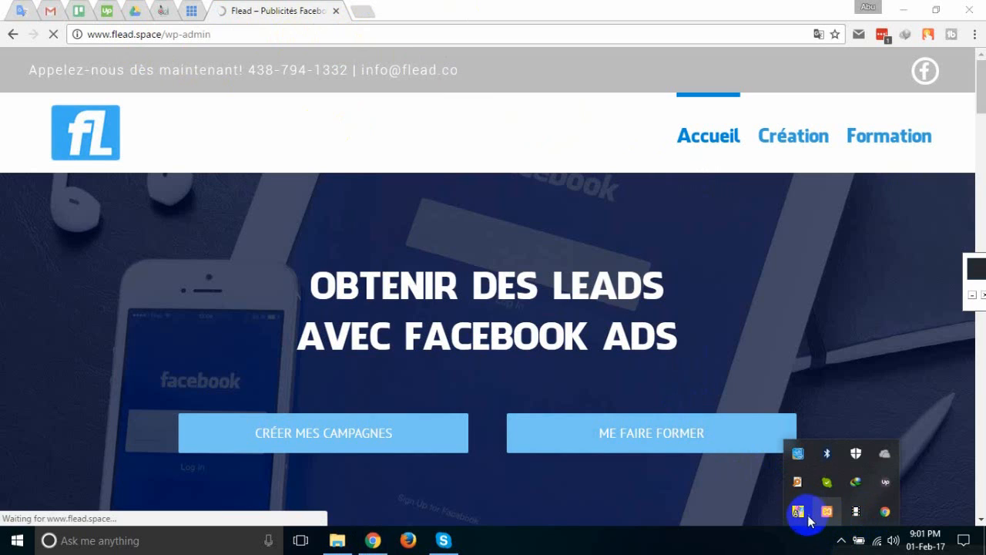
click(885, 482)
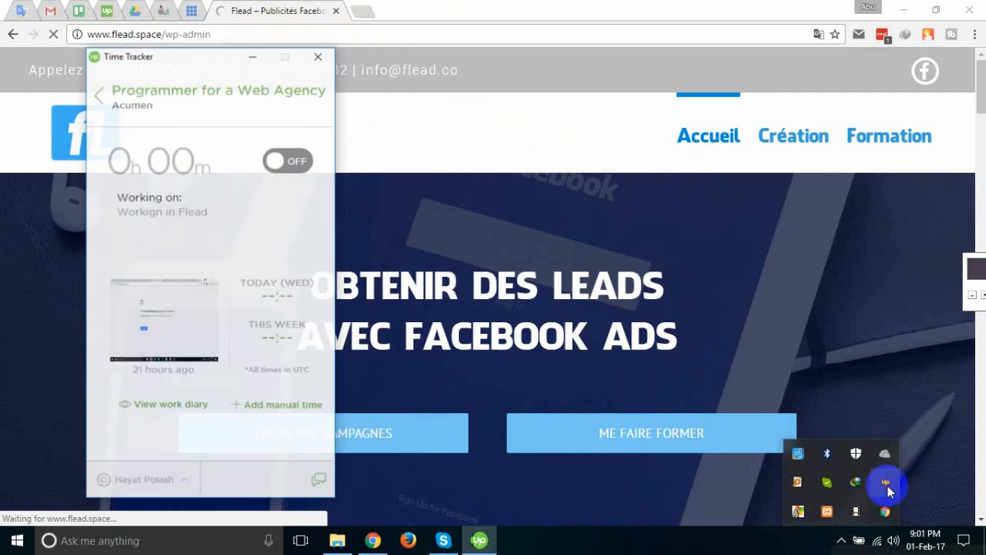
click(275, 164)
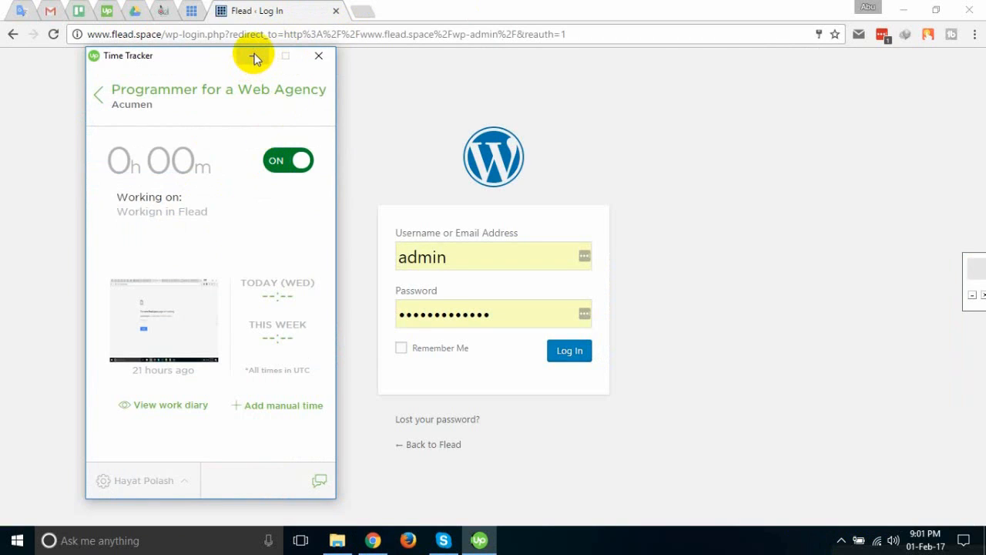
click(255, 58)
- Log in to WordPress with the prefilled admin credentials and look over the dashboard
click(570, 361)
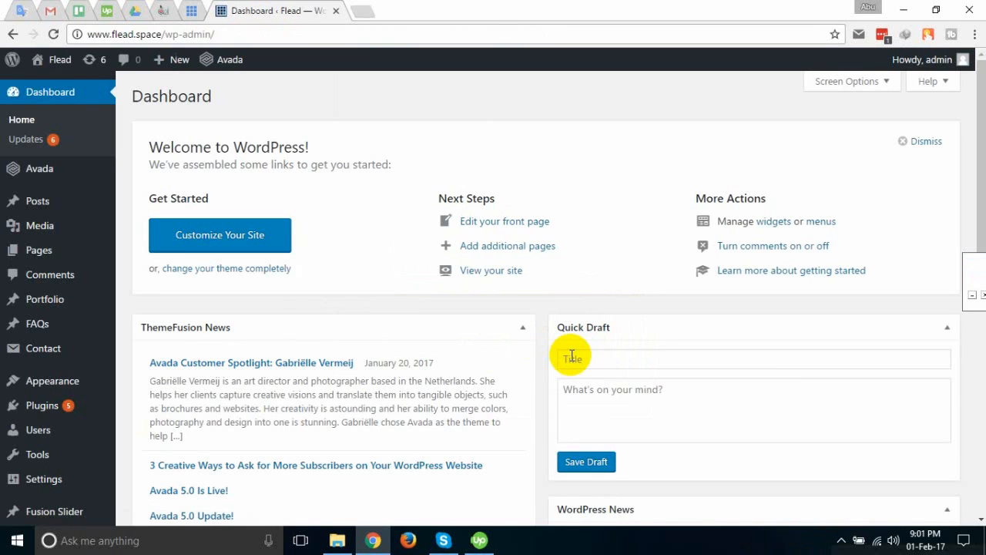
scroll(498, 300, down, 5)
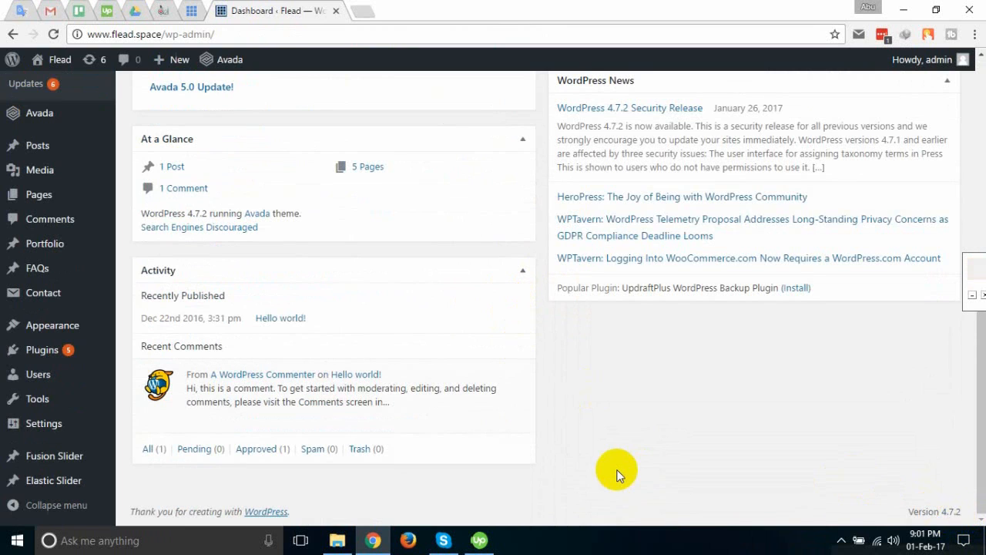
scroll(621, 471, up, 5)
- Open the wordpress folder on the desktop and extract wordpress-4.4.2.zip into that same folder
click(901, 7)
double_click(786, 103)
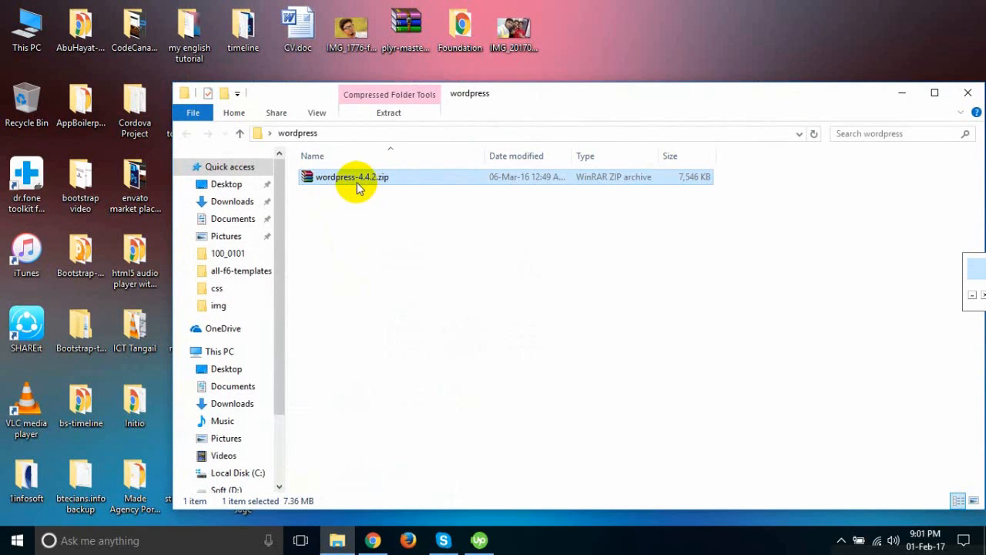
right_click(339, 179)
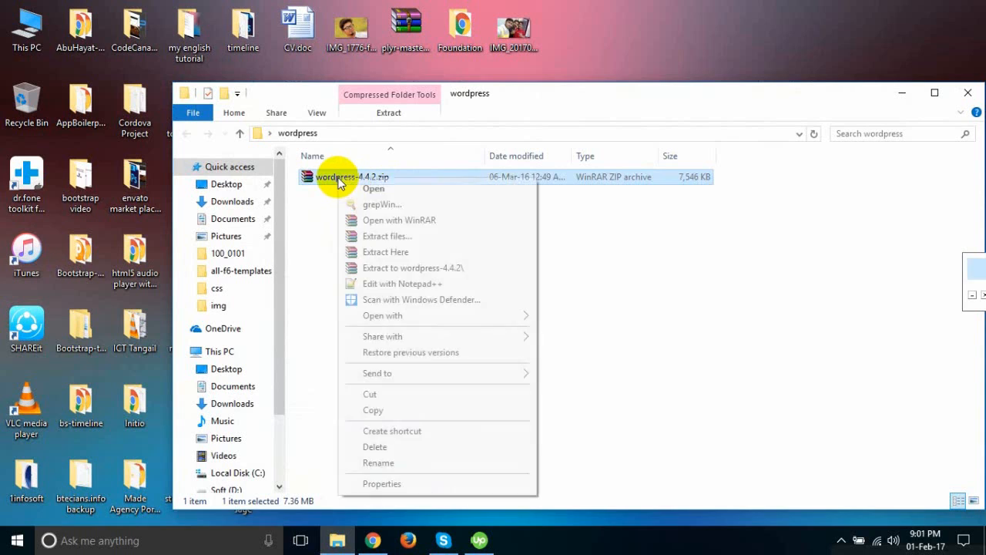
click(407, 253)
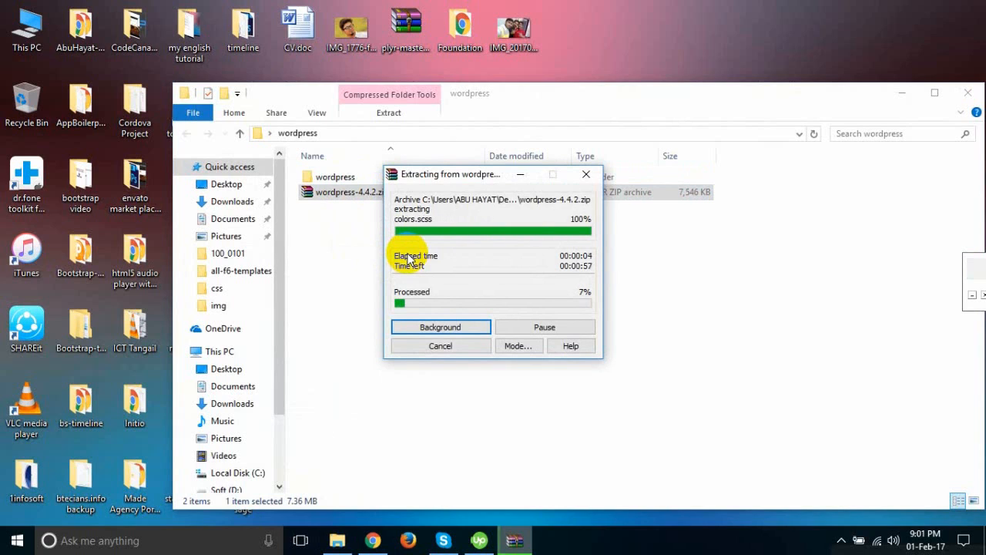
- Switch back to Chrome and open the list of installed plugins in the WordPress admin
click(373, 540)
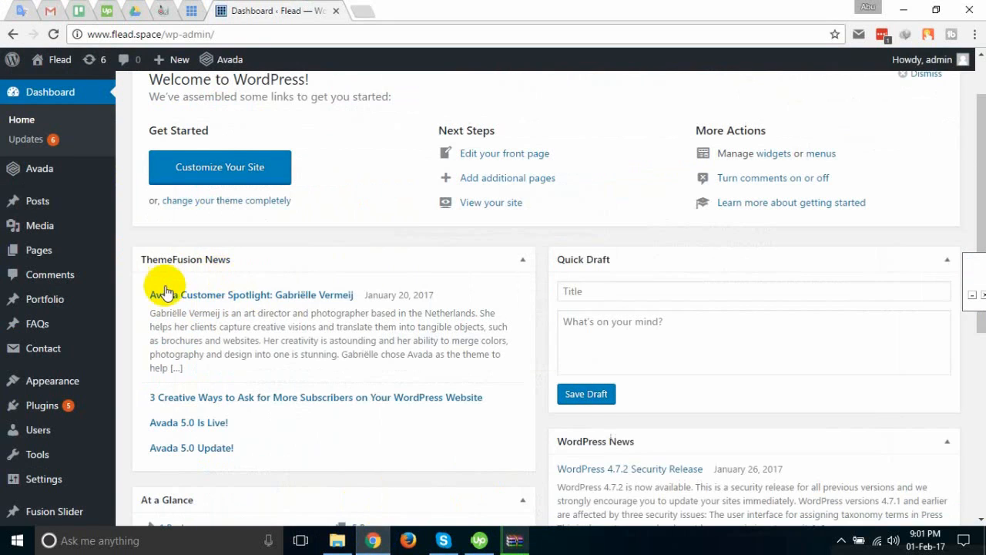
scroll(204, 277, down, 2)
mouse_move(46, 356)
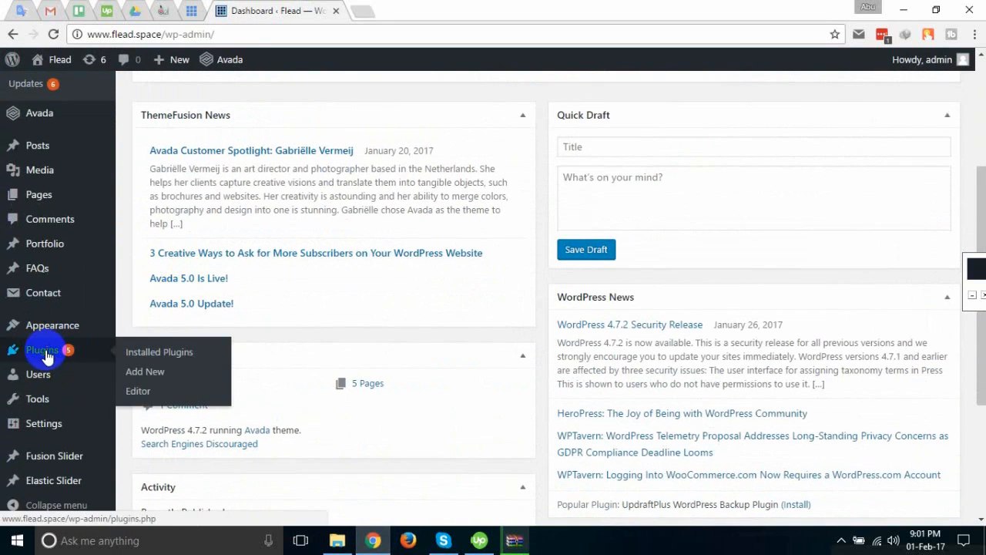
click(46, 353)
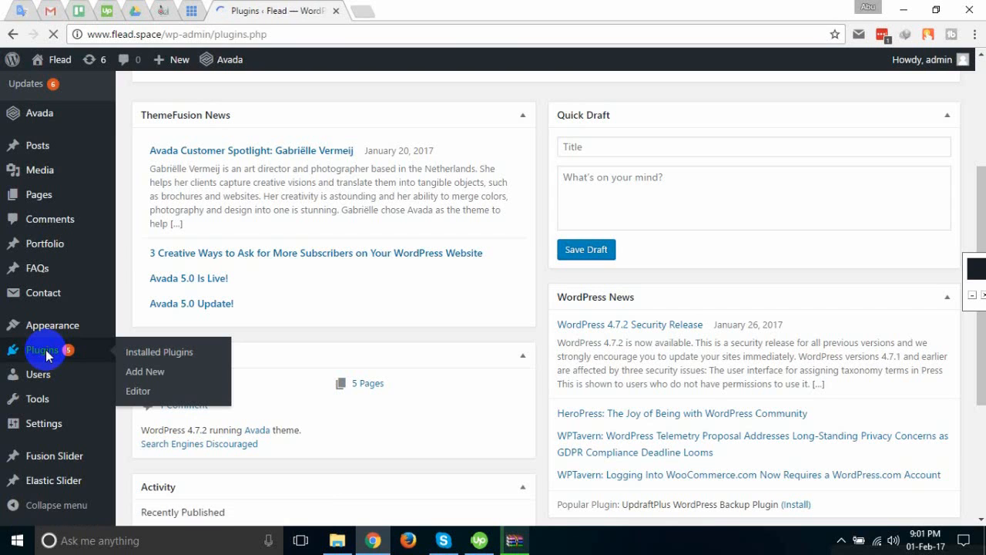
scroll(269, 290, down, 2)
scroll(291, 295, up, 2)
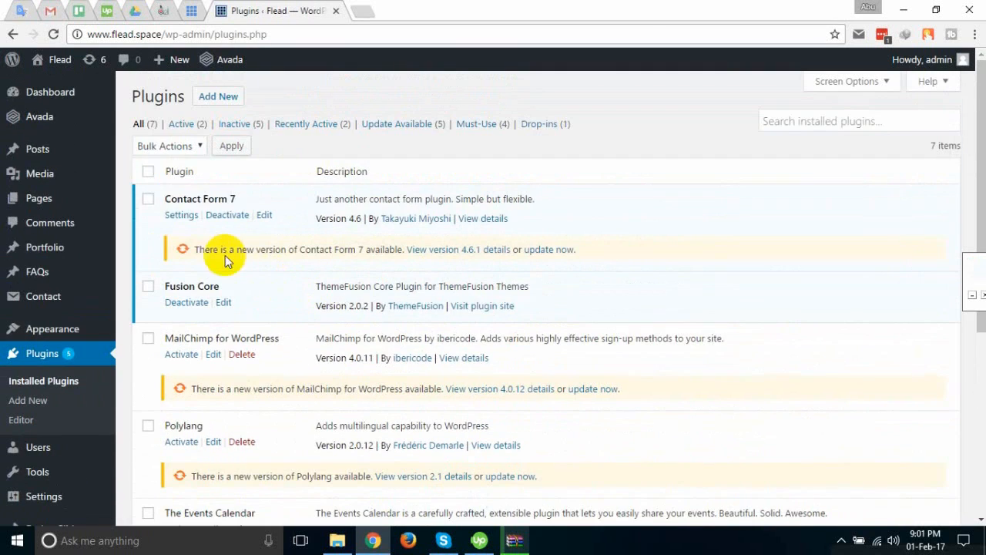
- Deactivate the Contact Form 7 and Fusion Core plugins, and check the rest of the plugin list
click(226, 217)
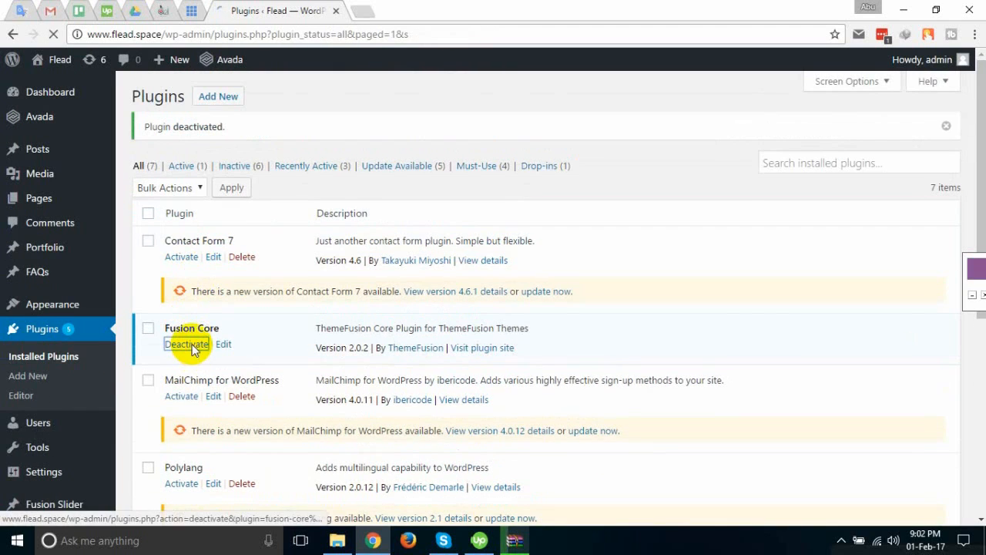
click(192, 351)
scroll(291, 338, down, 1)
scroll(291, 336, down, 4)
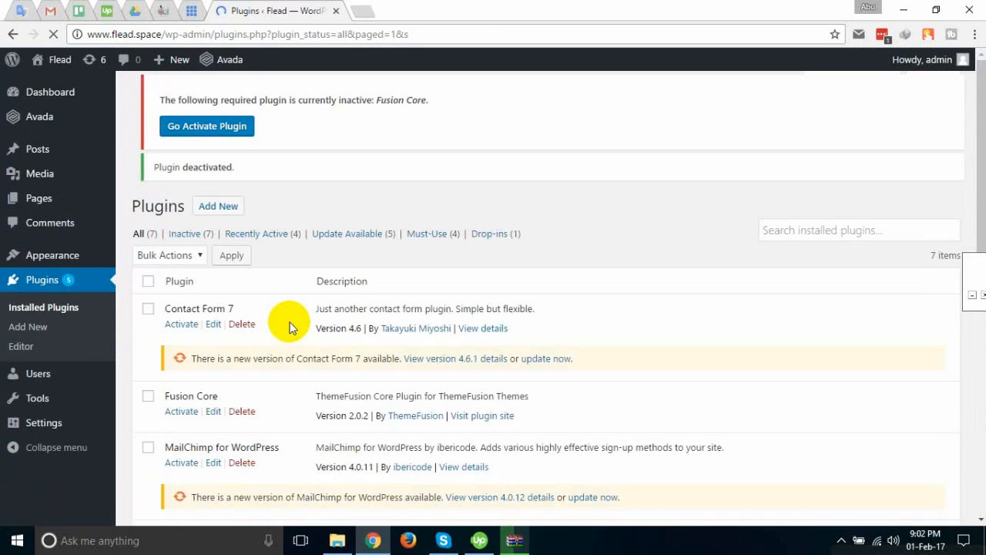
scroll(281, 310, down, 4)
scroll(247, 286, down, 2)
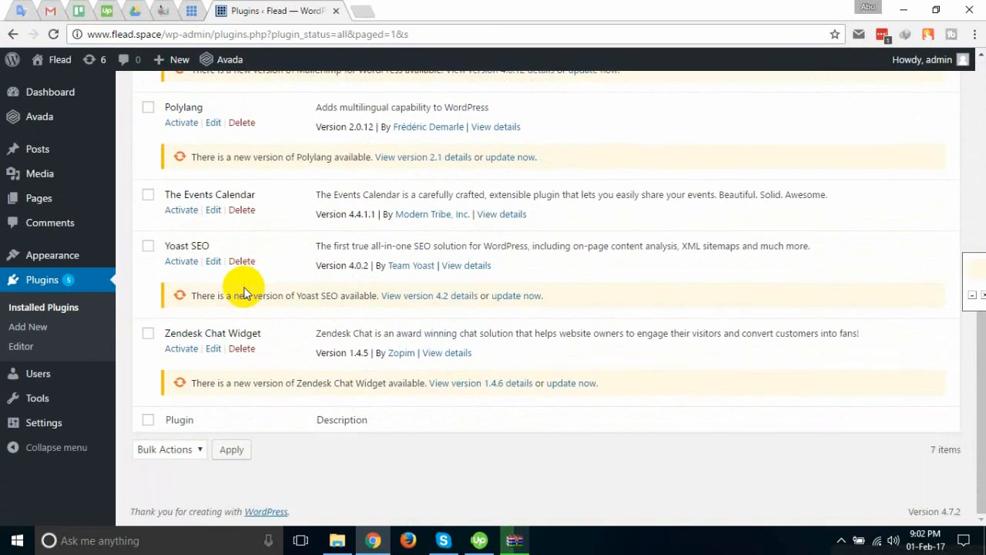
scroll(260, 286, up, 5)
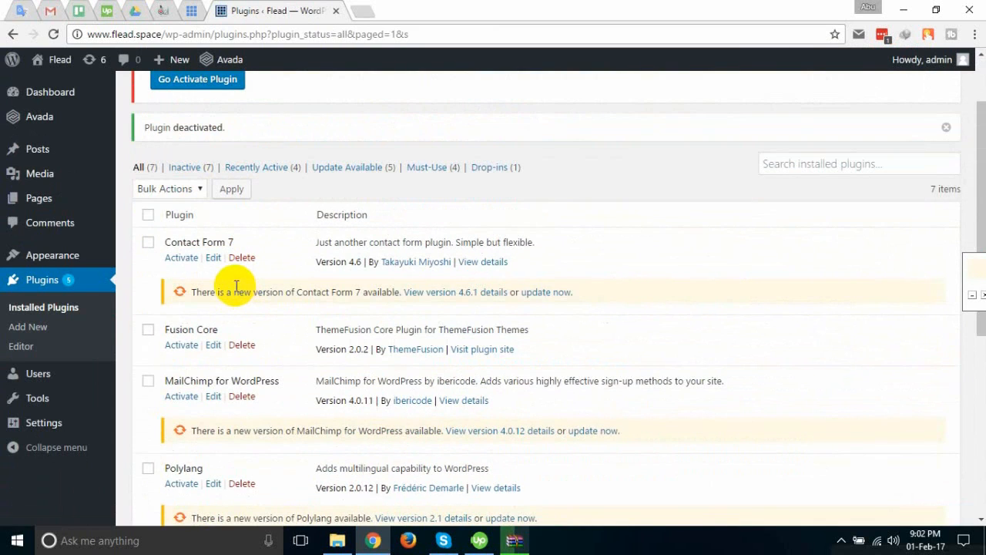
scroll(236, 285, up, 2)
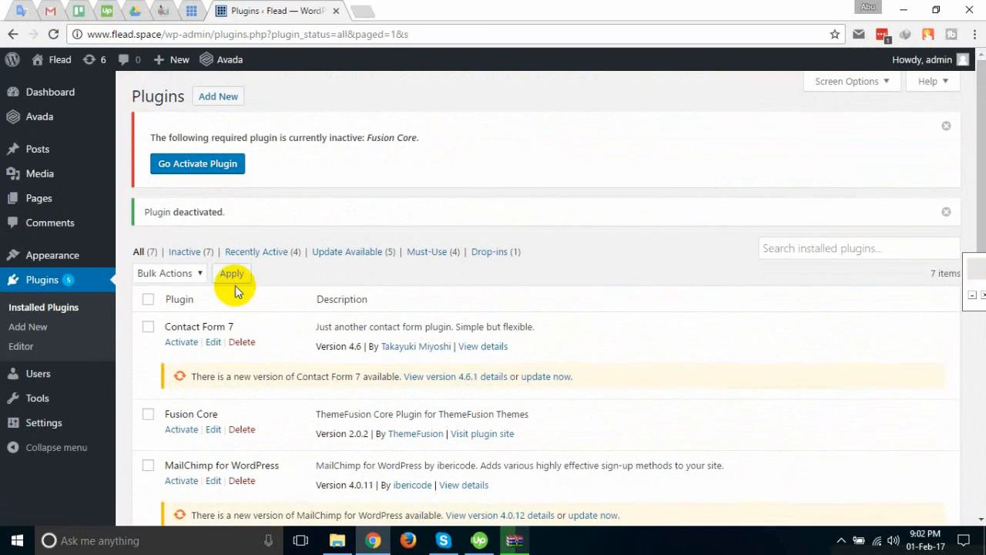
- Check the extraction progress of the WordPress archive and bring its folder window to the front
click(510, 543)
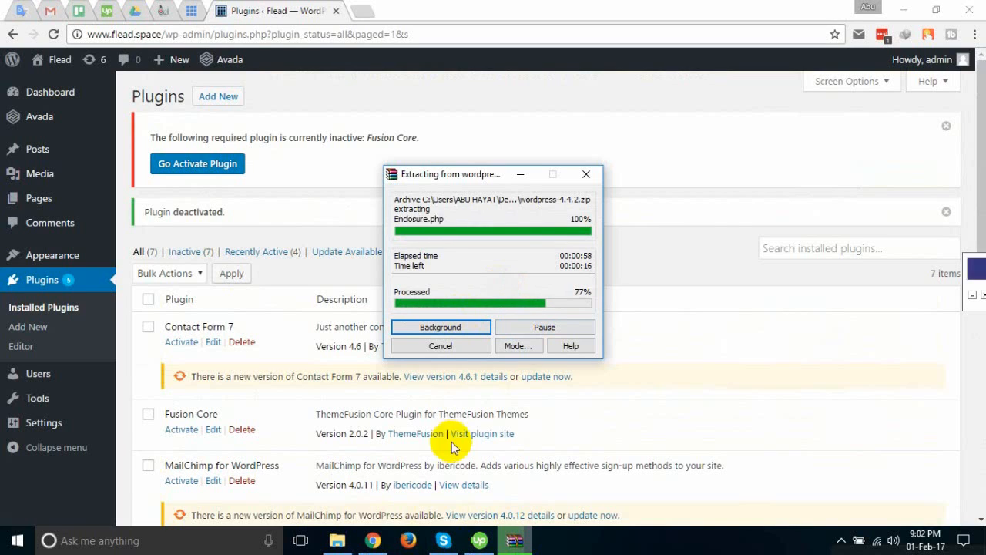
click(337, 540)
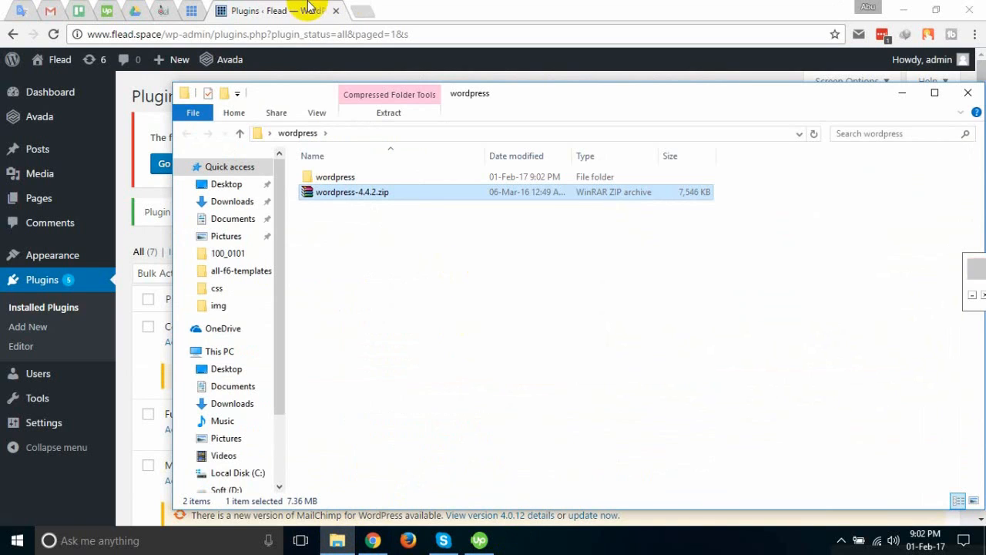
click(281, 9)
click(193, 11)
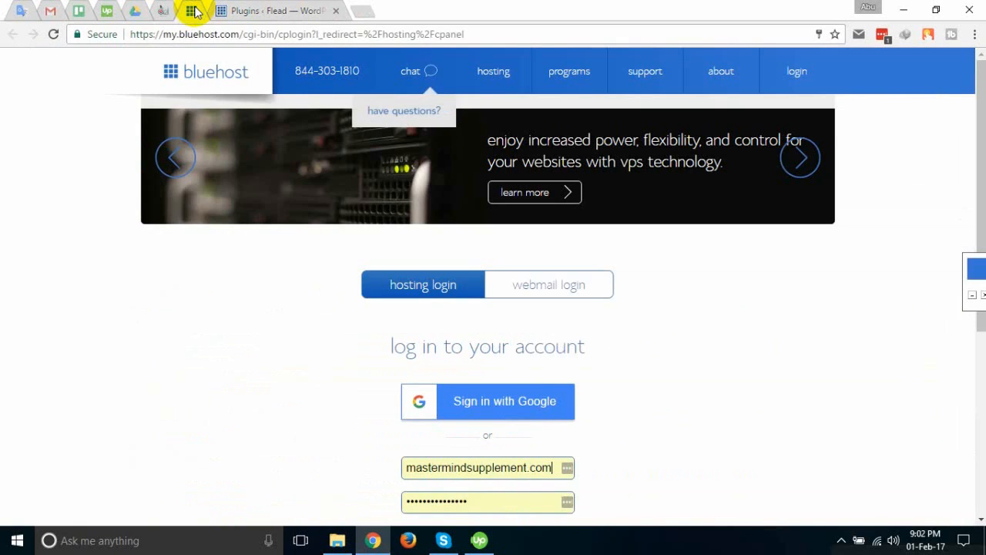
scroll(166, 312, down, 4)
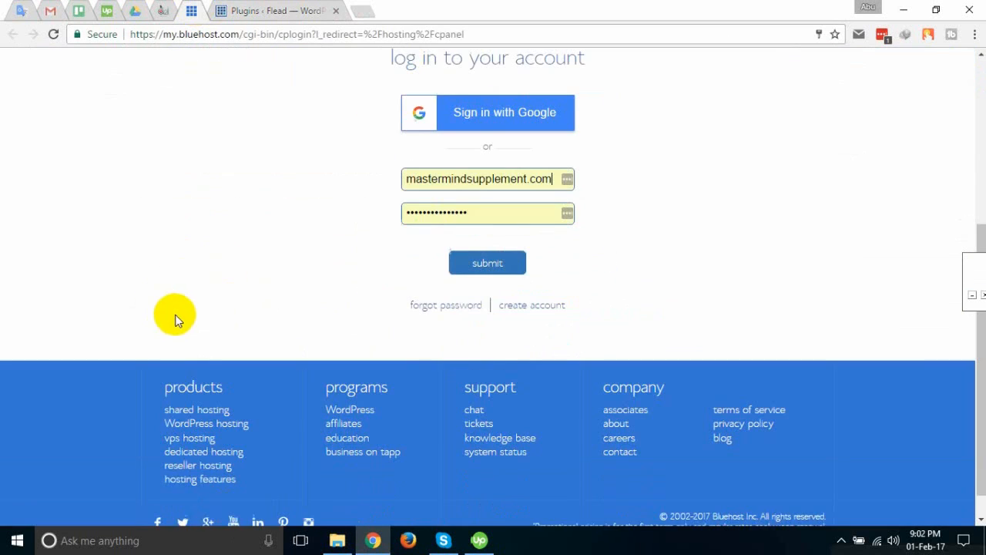
scroll(162, 275, up, 2)
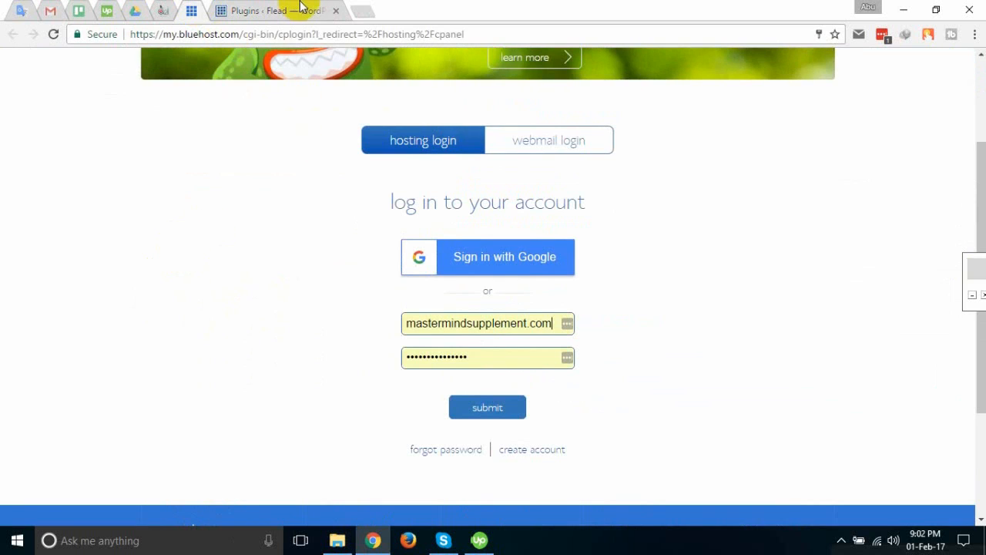
click(281, 9)
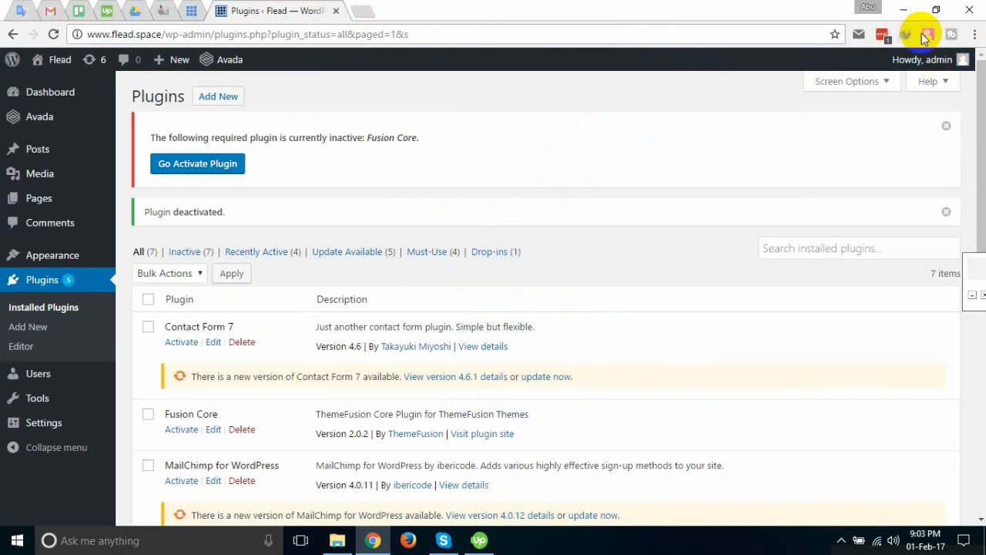
- Open the LastPass vault and launch the saved cPanel flead.space site
click(883, 37)
click(747, 127)
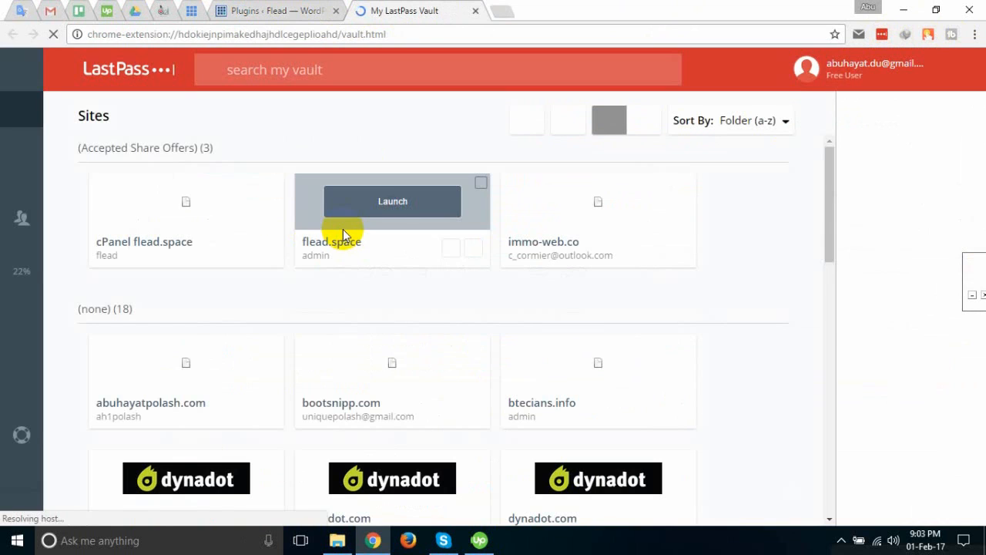
click(563, 218)
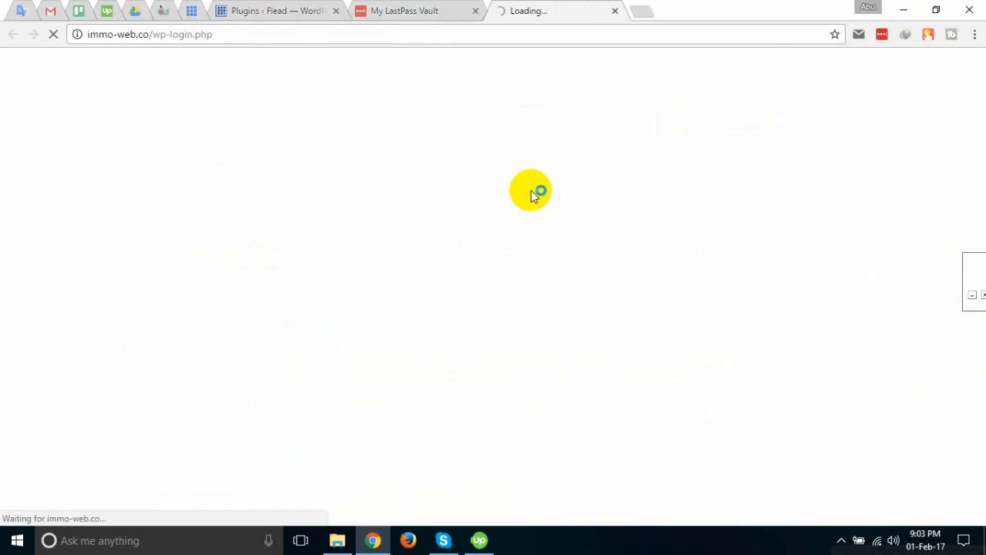
click(614, 11)
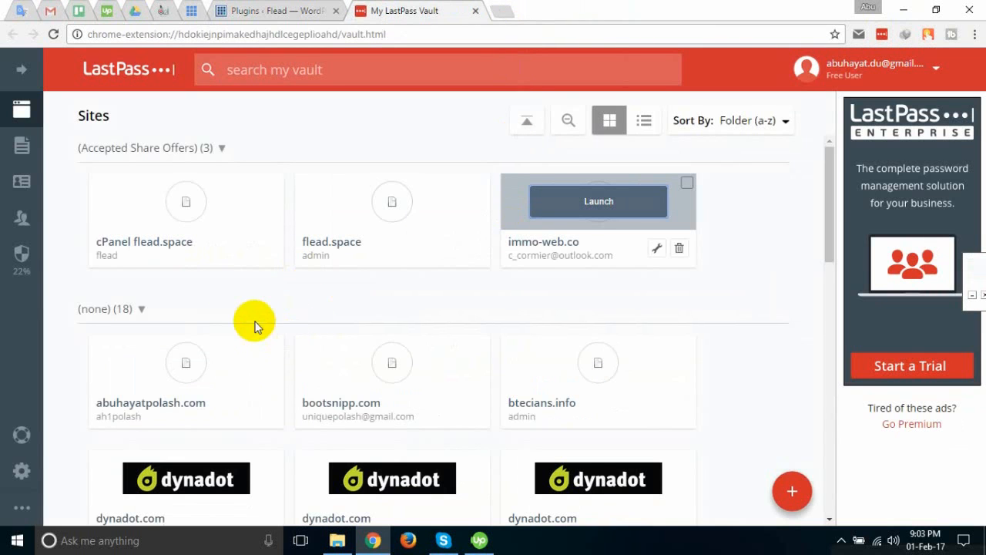
click(189, 205)
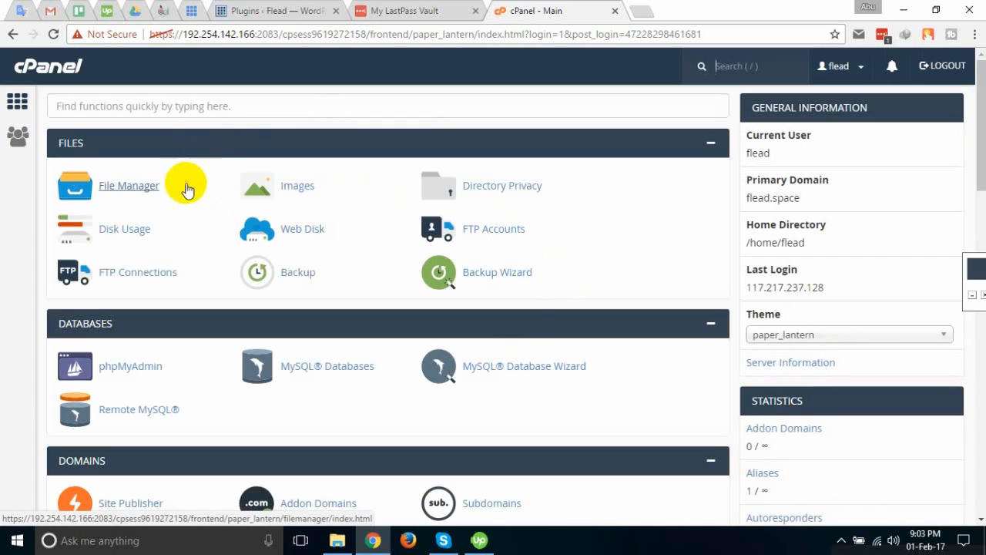
- Open the cPanel File Manager and look through the contents of the public_html folder
click(117, 191)
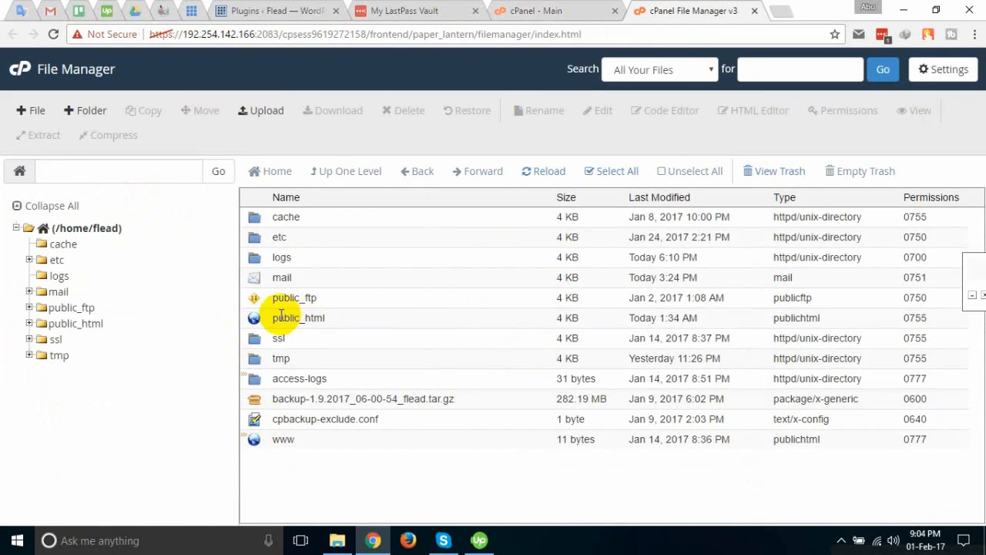
double_click(258, 318)
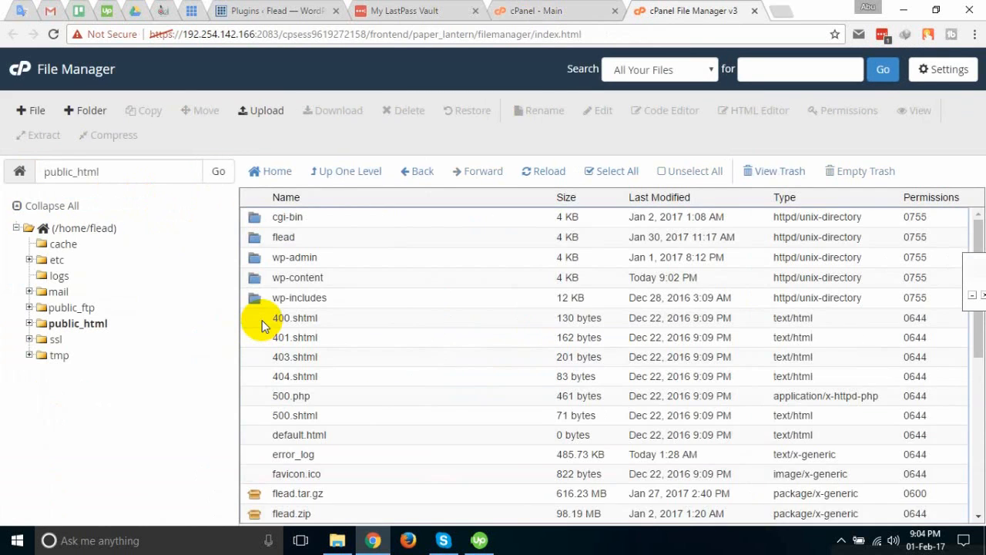
scroll(339, 339, down, 5)
scroll(336, 339, up, 5)
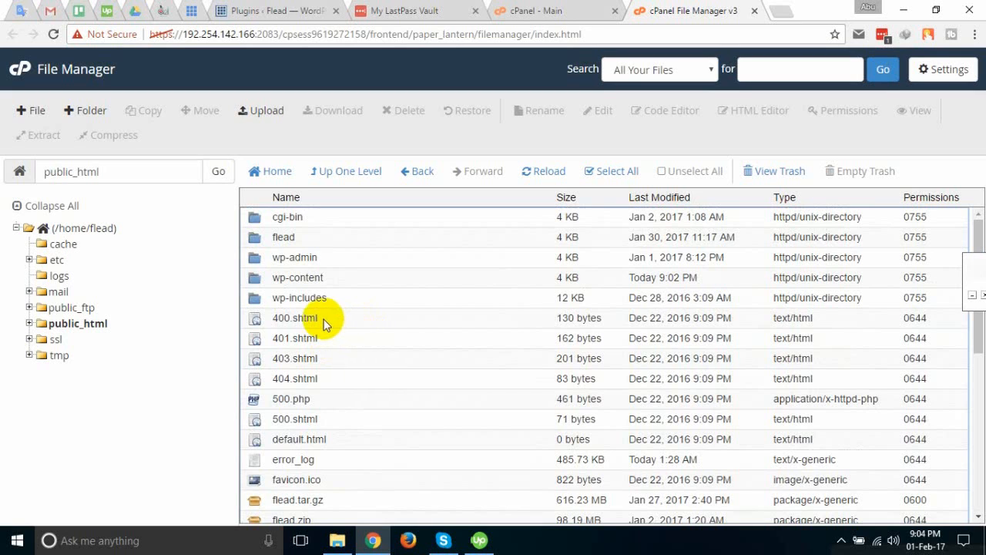
click(293, 279)
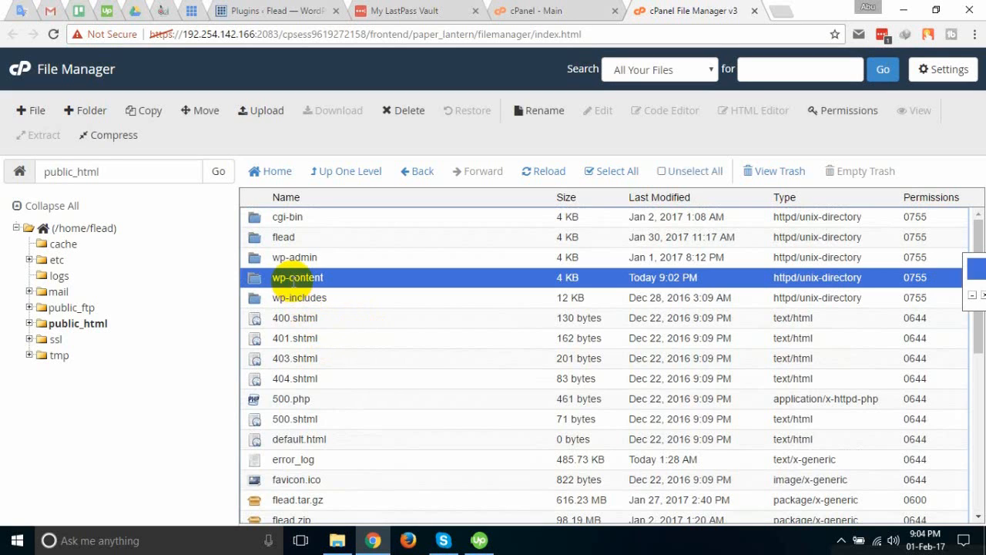
ctrl+click(299, 261)
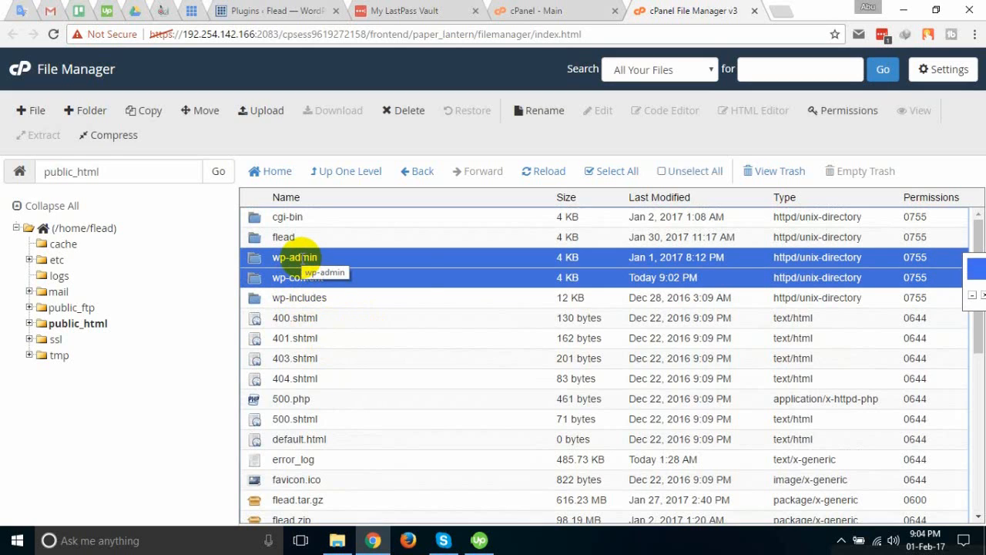
right_click(302, 258)
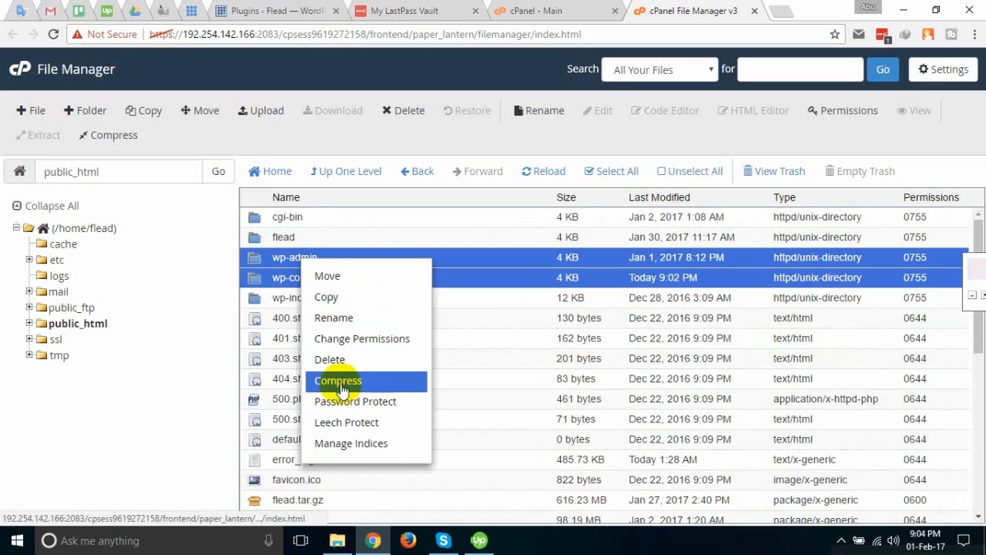
click(341, 380)
click(476, 352)
drag(475, 352, 431, 356)
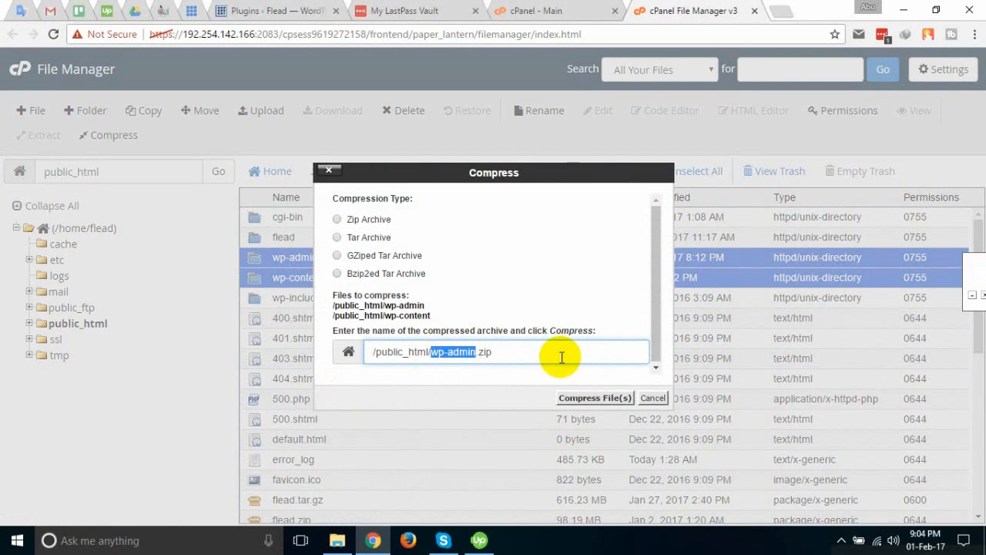
key(Right)
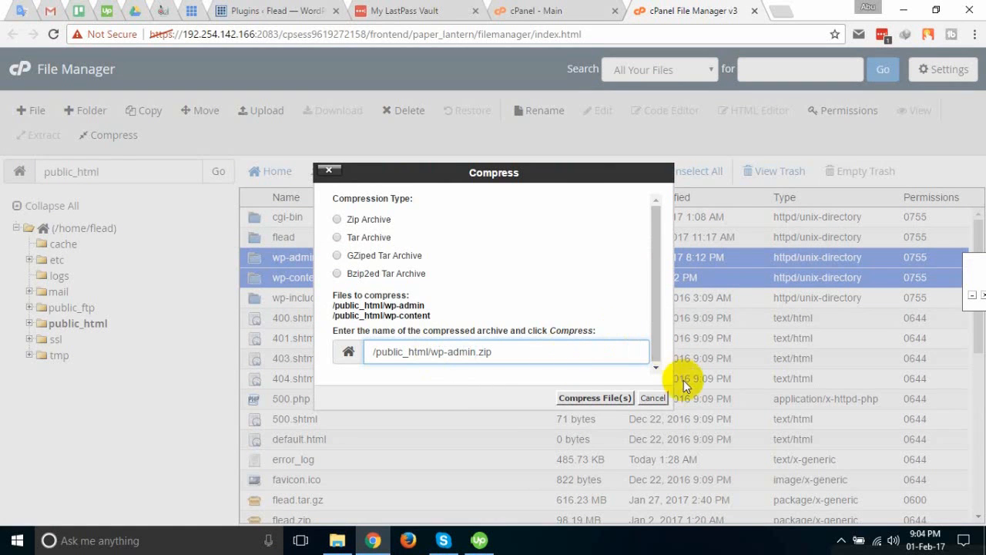
click(653, 398)
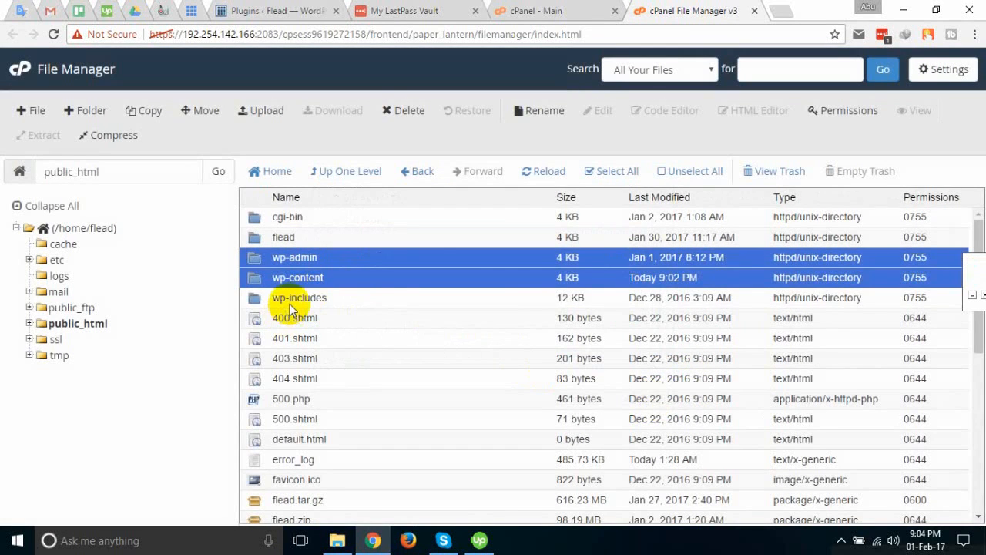
- Compress the wp-admin and wp-includes folders into a Zip Archive named wp-admin+wp-inc.zip in public_html
click(292, 303)
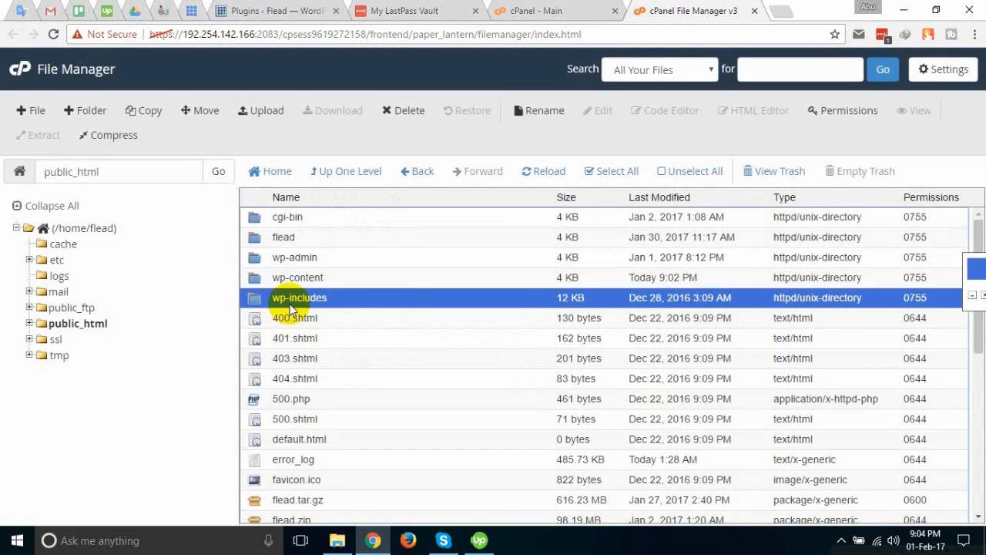
ctrl+click(309, 260)
right_click(305, 258)
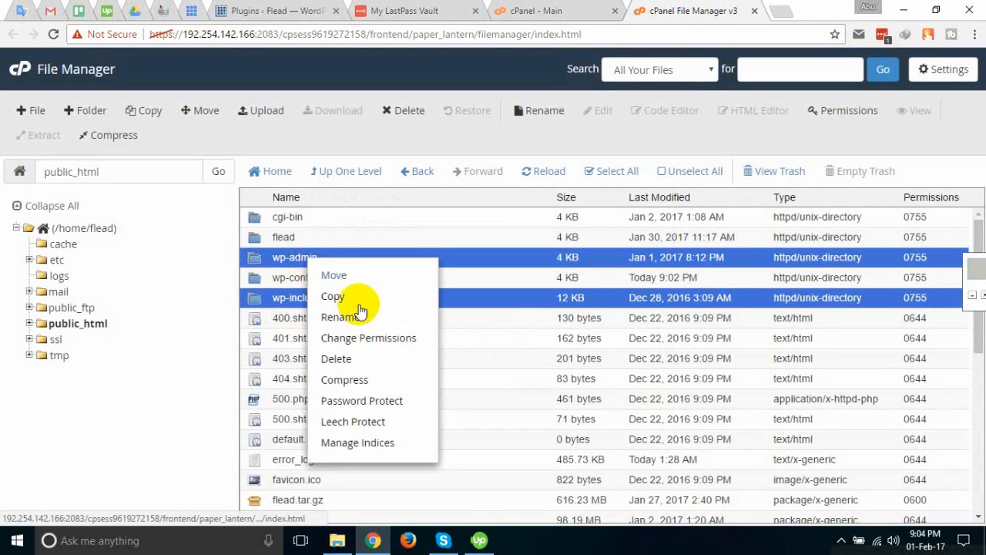
click(356, 380)
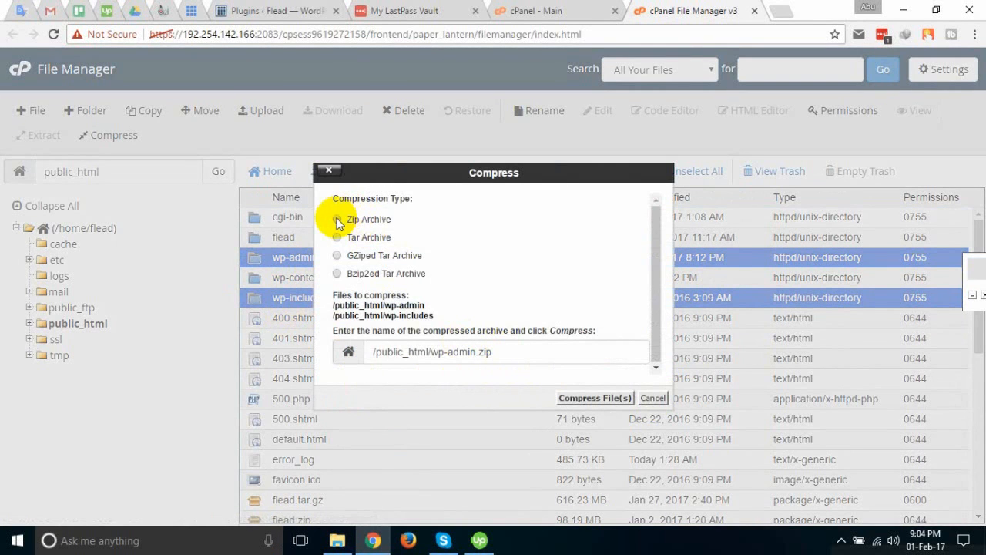
click(470, 355)
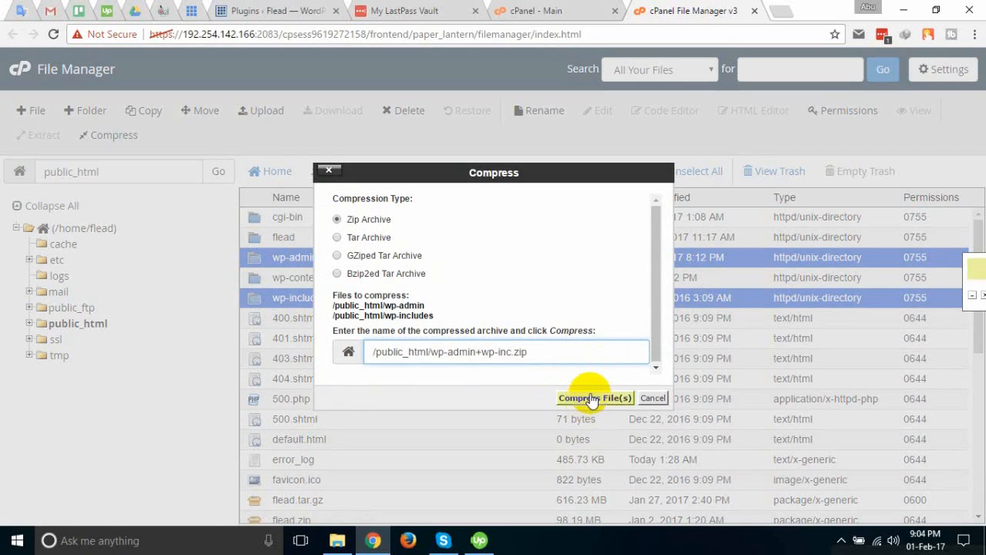
click(590, 398)
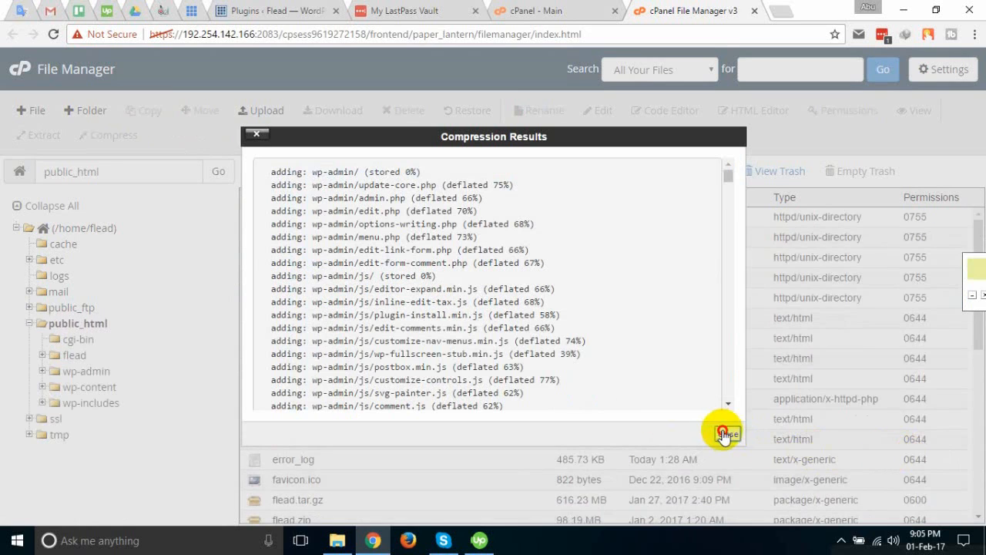
click(721, 431)
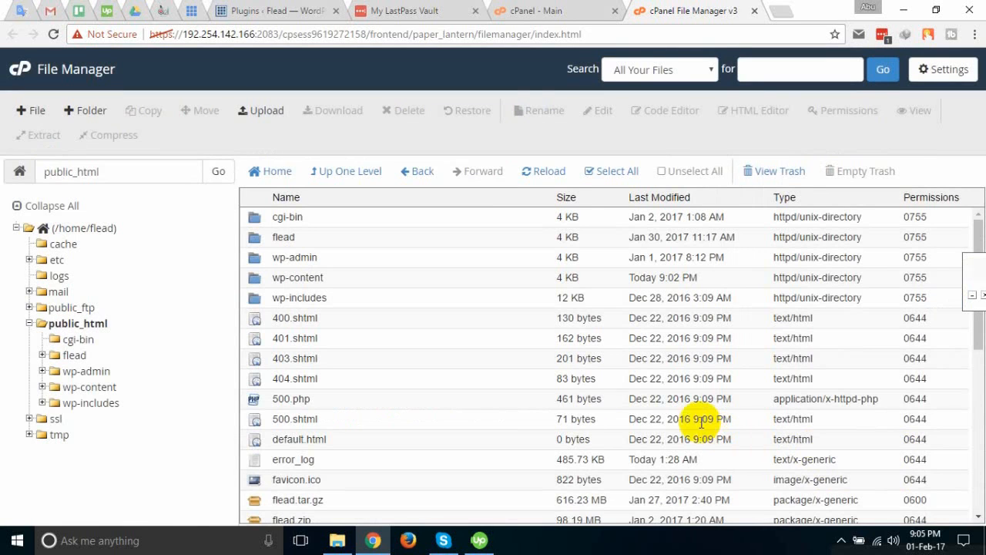
- Reload the public_html file list and look for the new wp-admin+wp-inc.zip archive
scroll(418, 436, down, 4)
scroll(462, 370, up, 4)
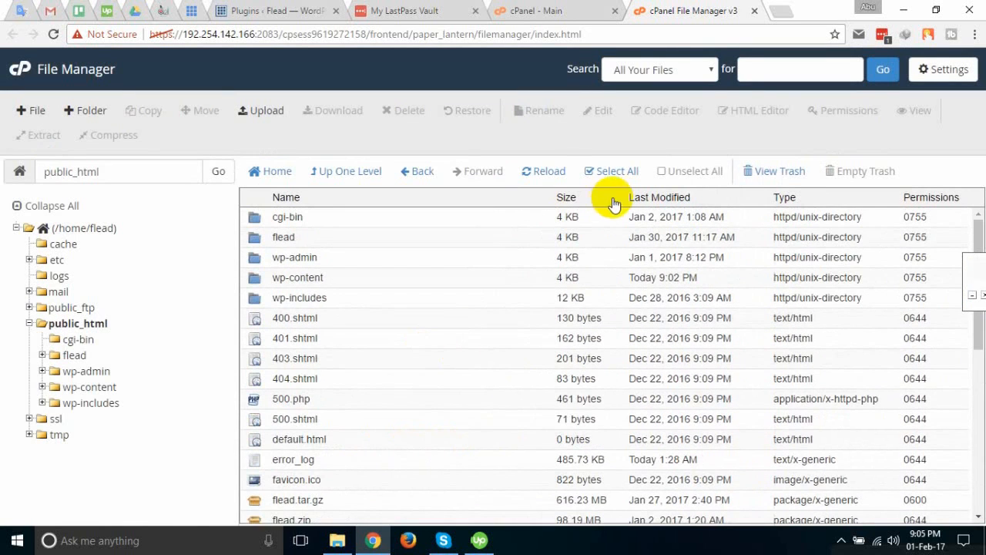
click(548, 172)
scroll(452, 348, down, 6)
scroll(453, 350, up, 2)
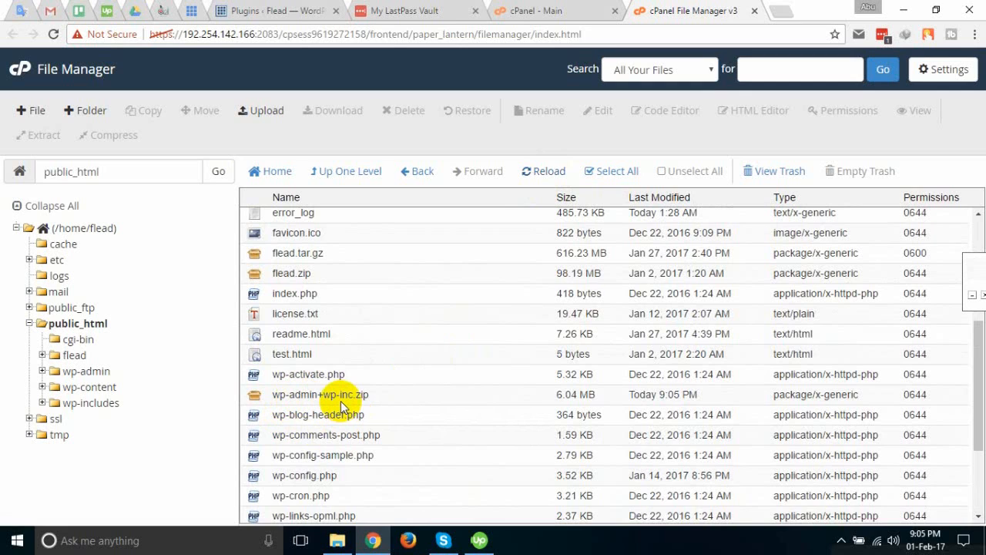
scroll(343, 406, up, 3)
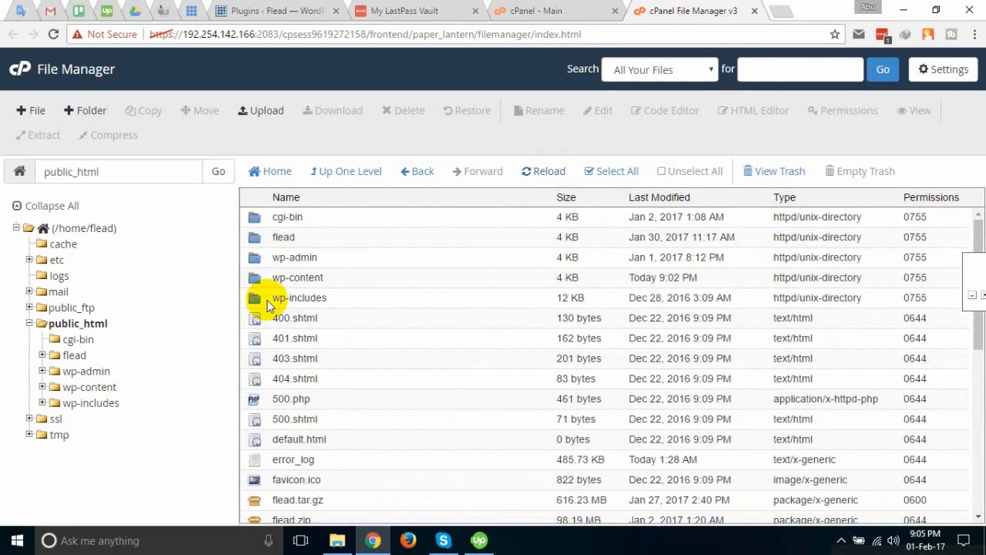
- Delete the wp-admin and wp-includes folders from public_html permanently, skipping the trash
click(259, 255)
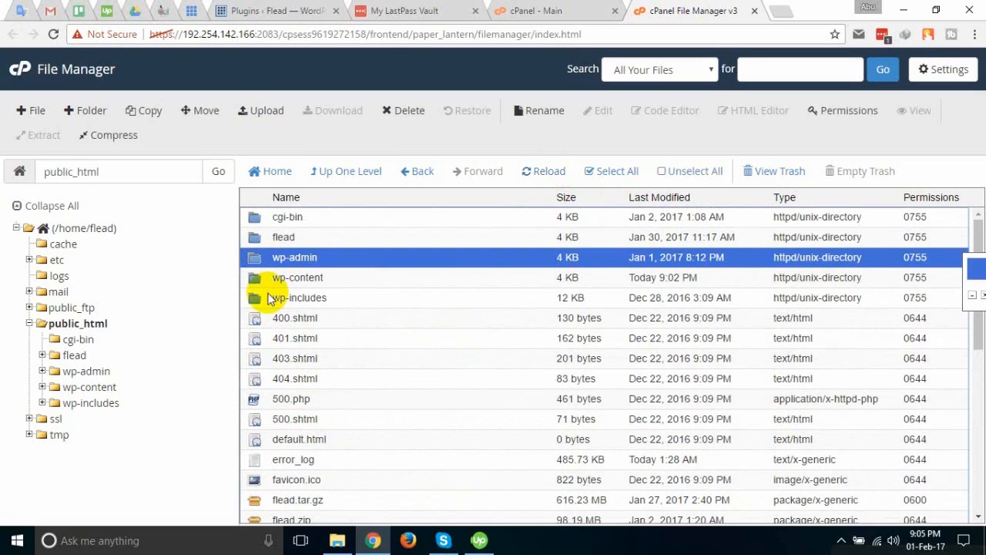
ctrl+click(263, 303)
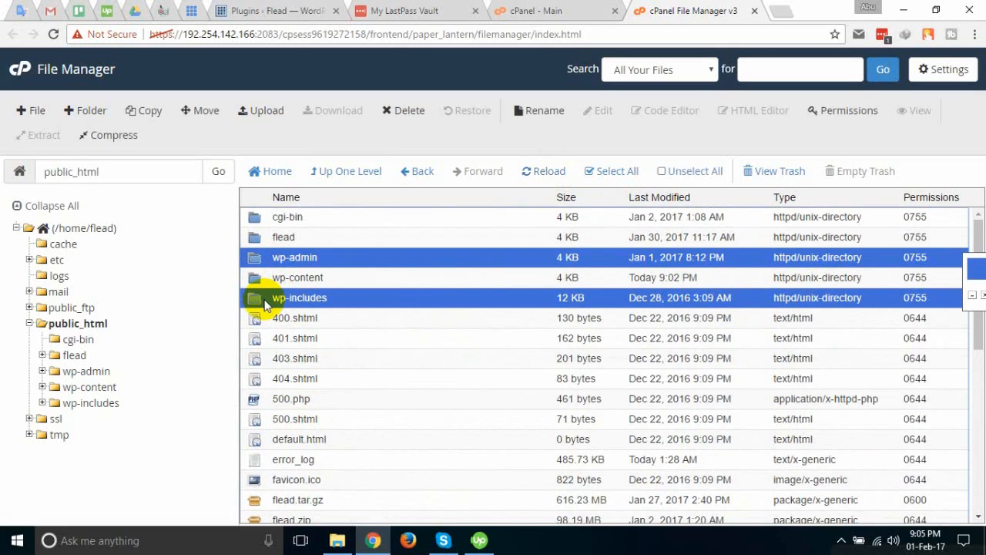
right_click(264, 302)
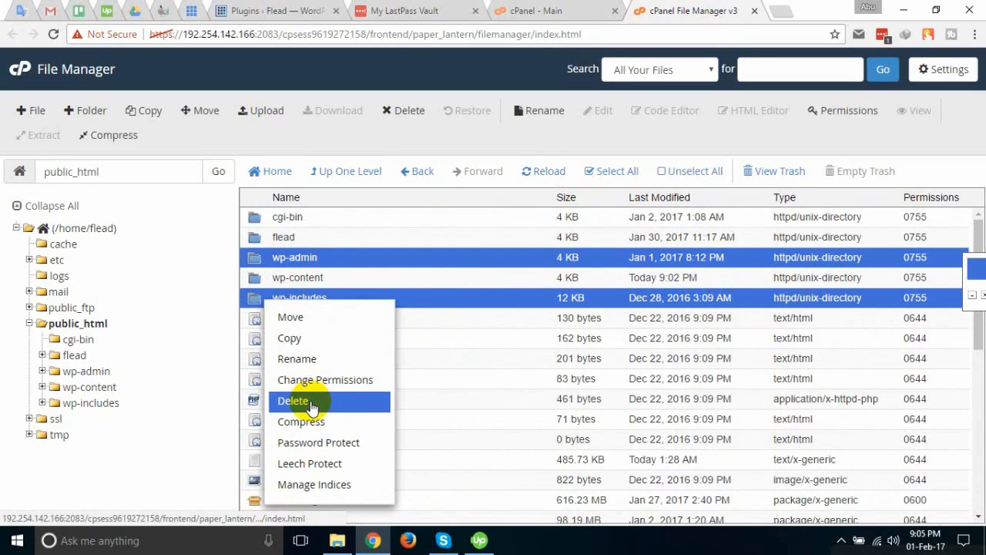
click(311, 402)
click(345, 297)
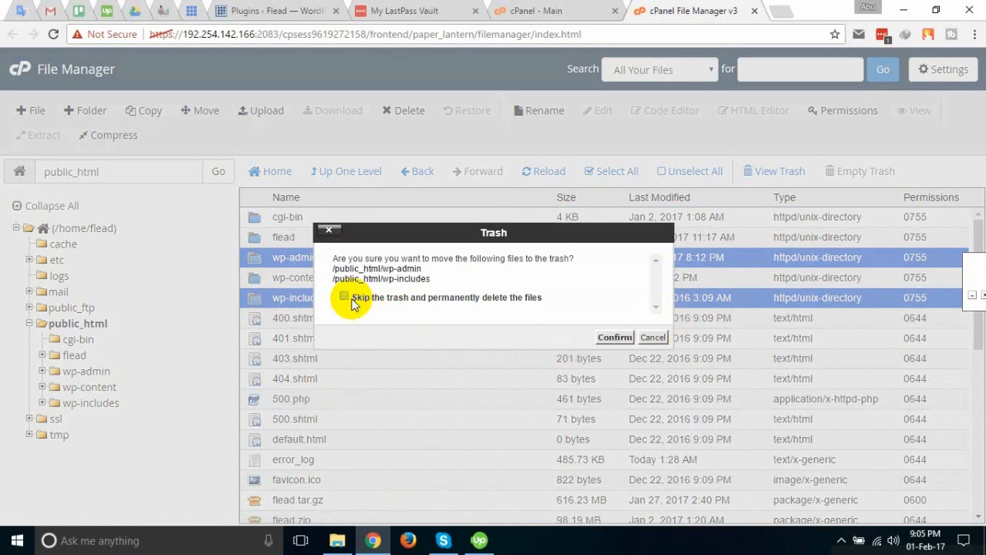
click(610, 337)
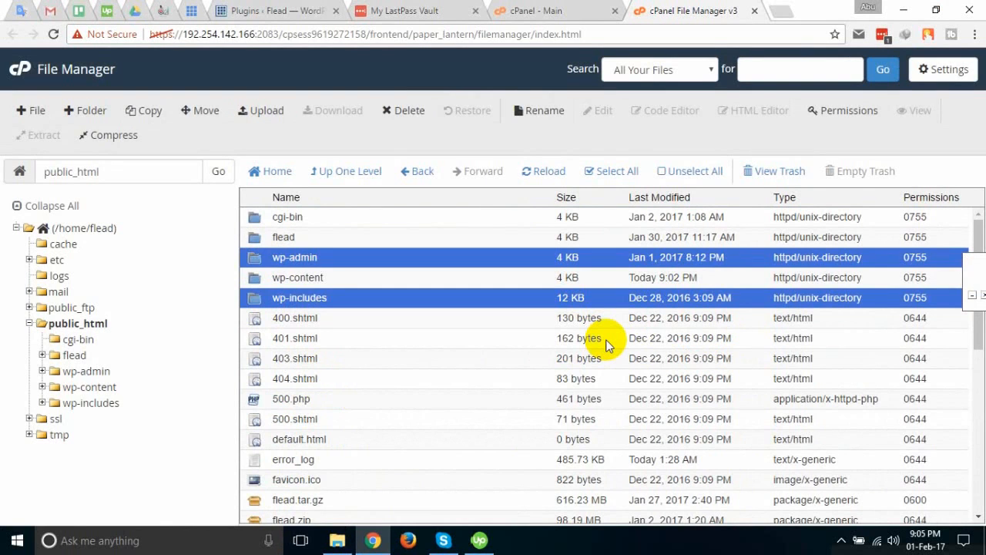
click(286, 258)
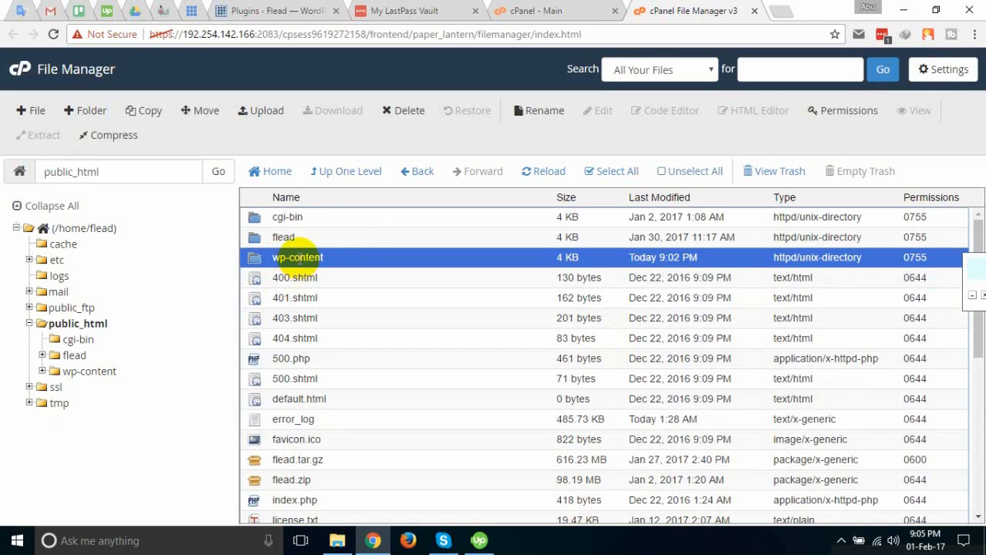
scroll(374, 308, down, 5)
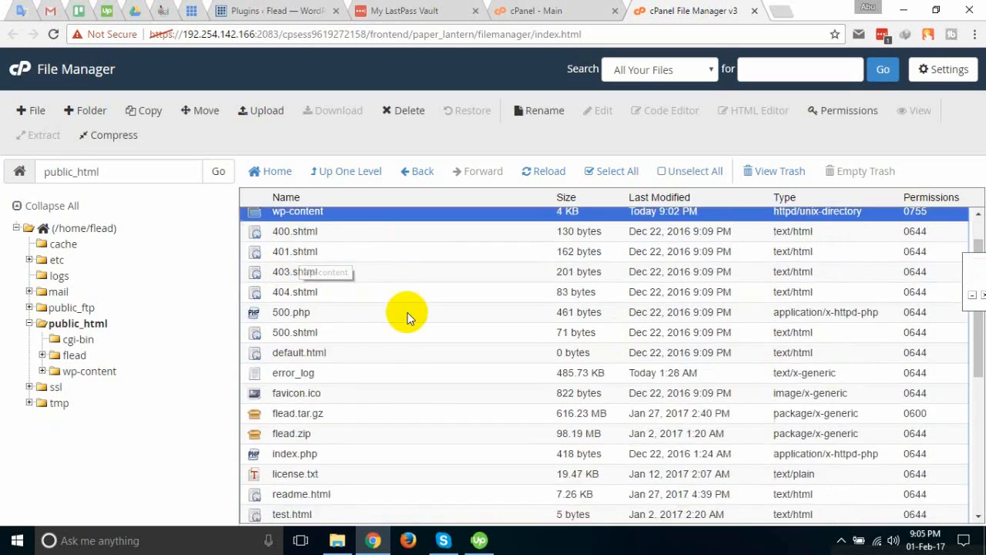
scroll(407, 312, up, 5)
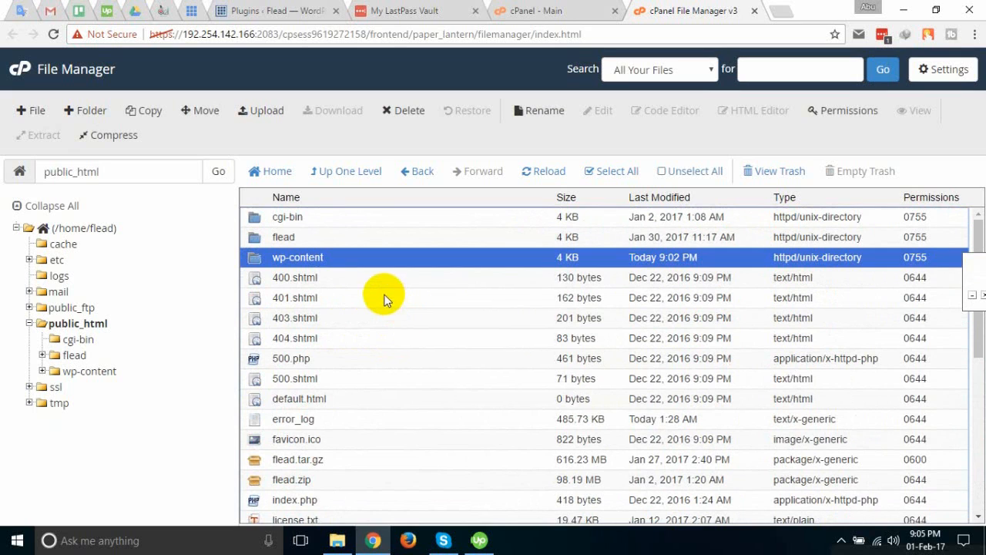
ctrl+click(292, 279)
click(308, 257)
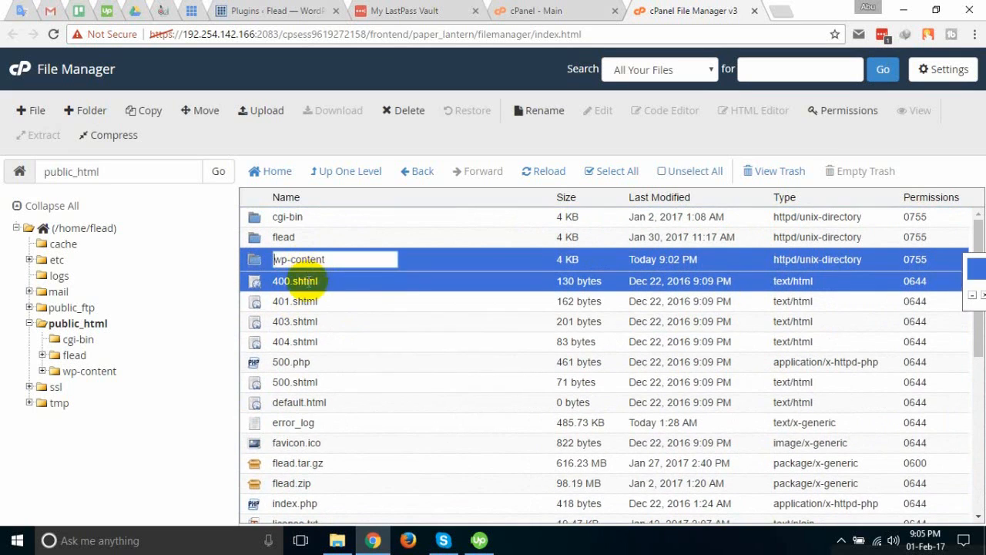
click(259, 264)
ctrl+click(284, 282)
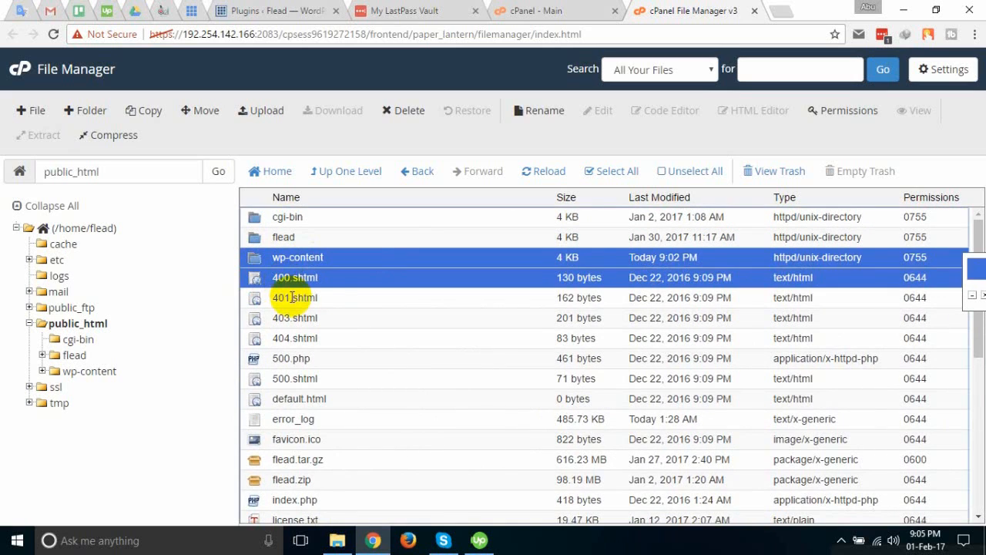
click(257, 254)
- Compress all loose files in public_html, leaving out the folders and existing archives, into a Zip Archive named all_others_single.zip
click(282, 276)
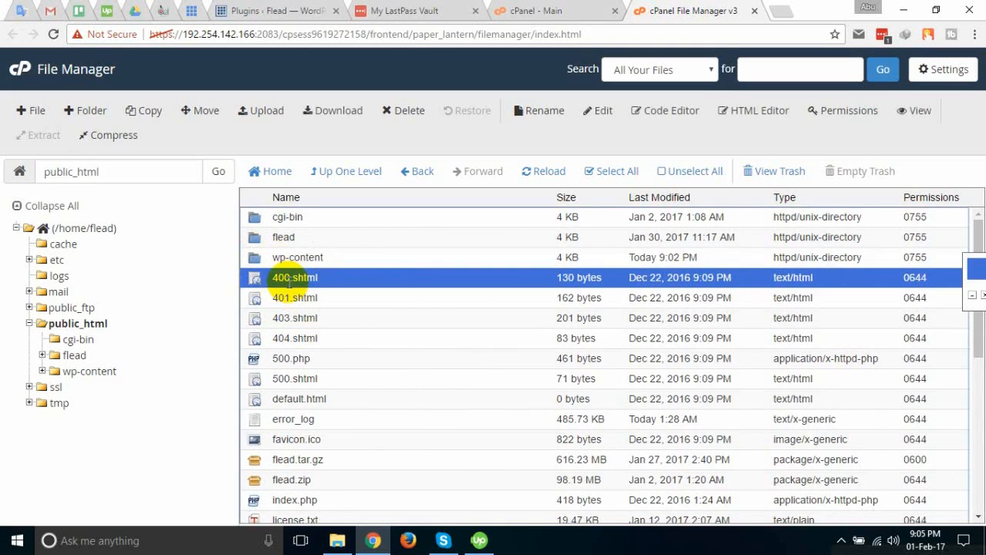
ctrl+click(257, 300)
ctrl+click(258, 320)
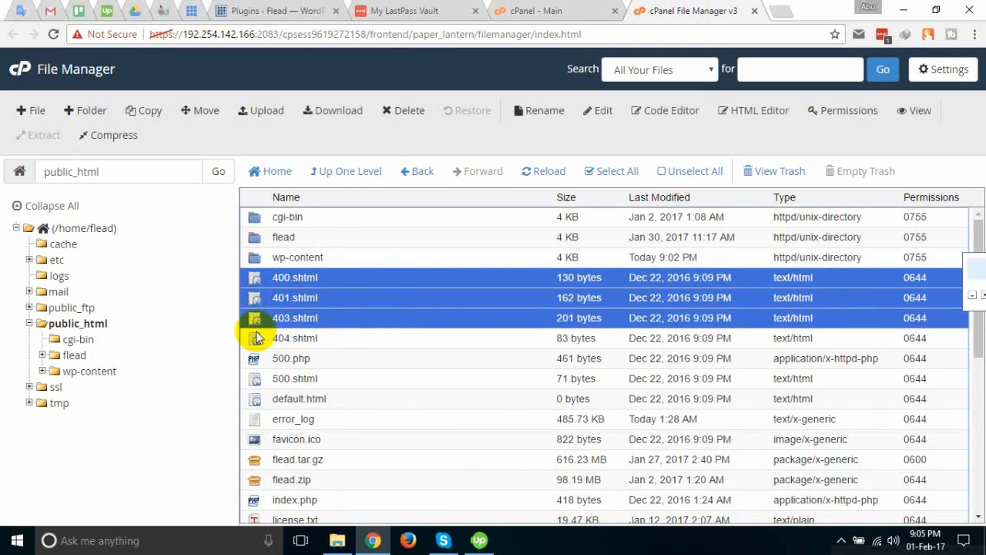
ctrl+click(257, 339)
ctrl+click(258, 359)
ctrl+click(257, 379)
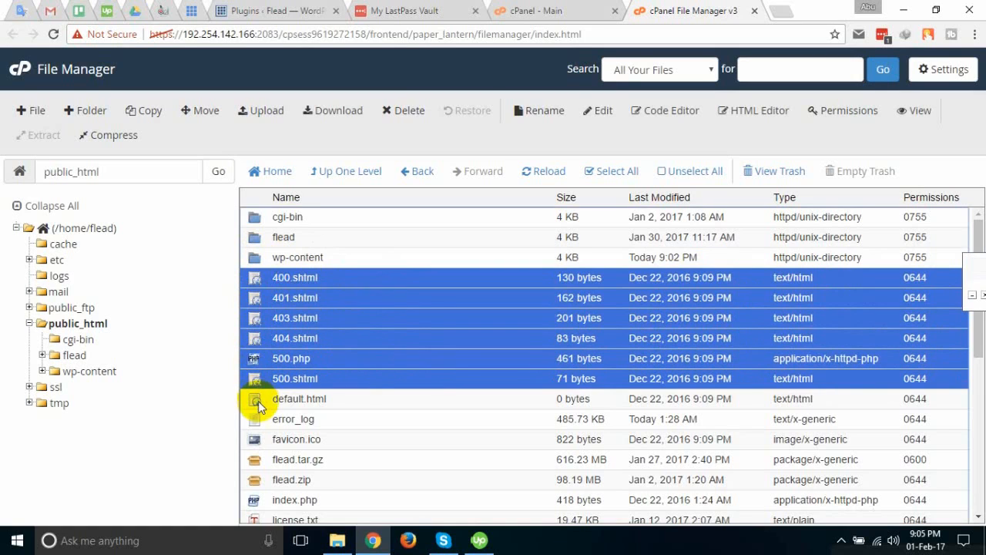
ctrl+click(258, 401)
ctrl+click(257, 421)
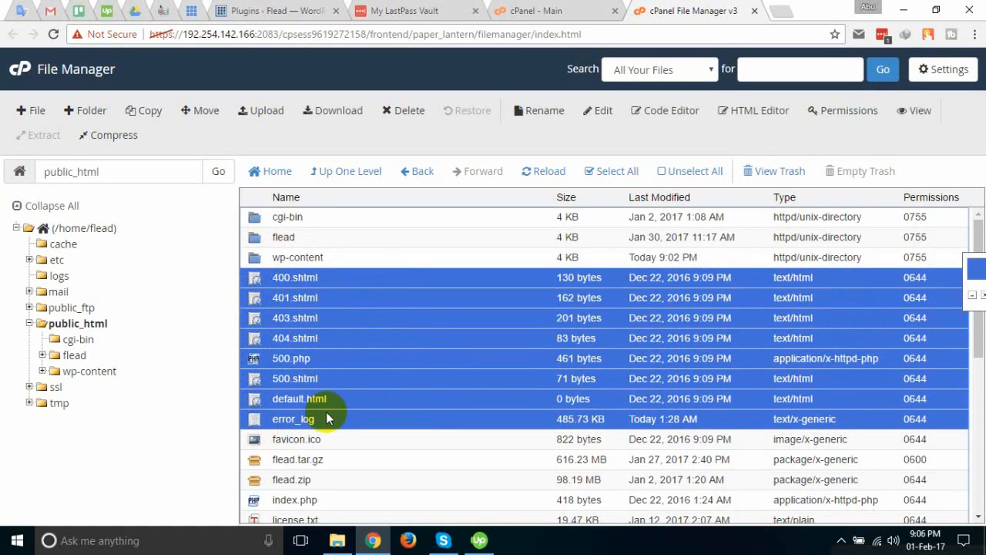
scroll(329, 416, down, 1)
ctrl+click(255, 367)
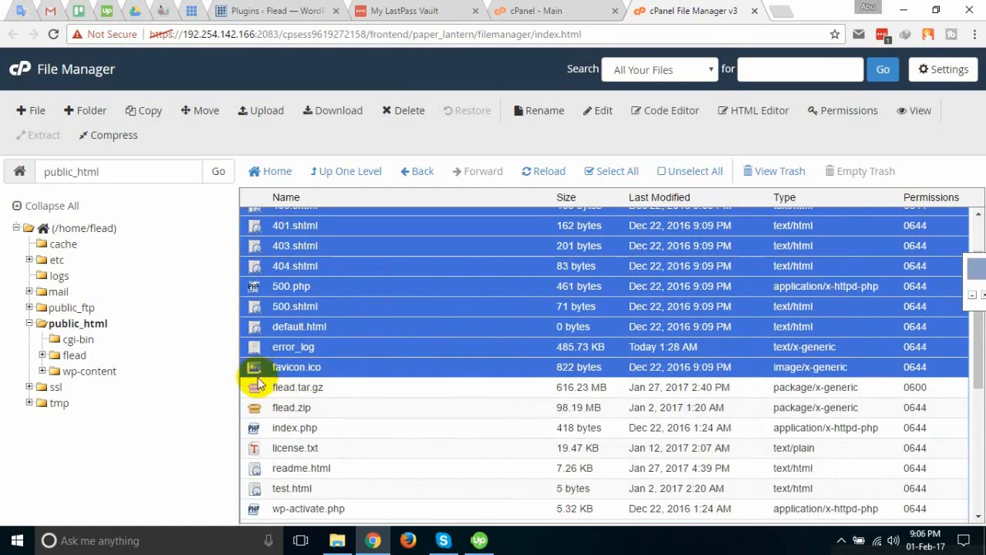
scroll(300, 400, down, 1)
ctrl+click(254, 355)
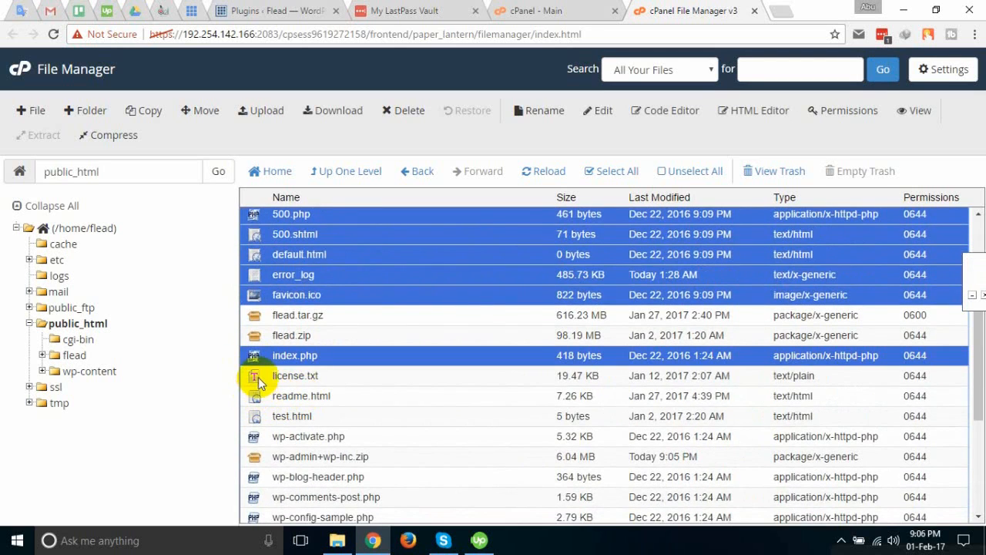
ctrl+click(258, 375)
ctrl+click(255, 396)
ctrl+click(255, 416)
scroll(346, 416, down, 1)
ctrl+click(259, 364)
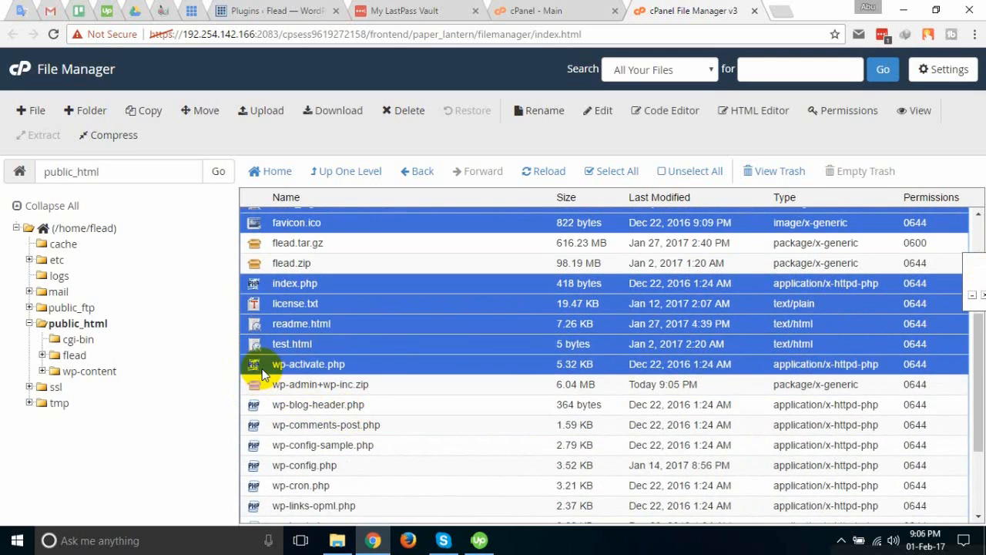
ctrl+click(257, 404)
ctrl+click(259, 424)
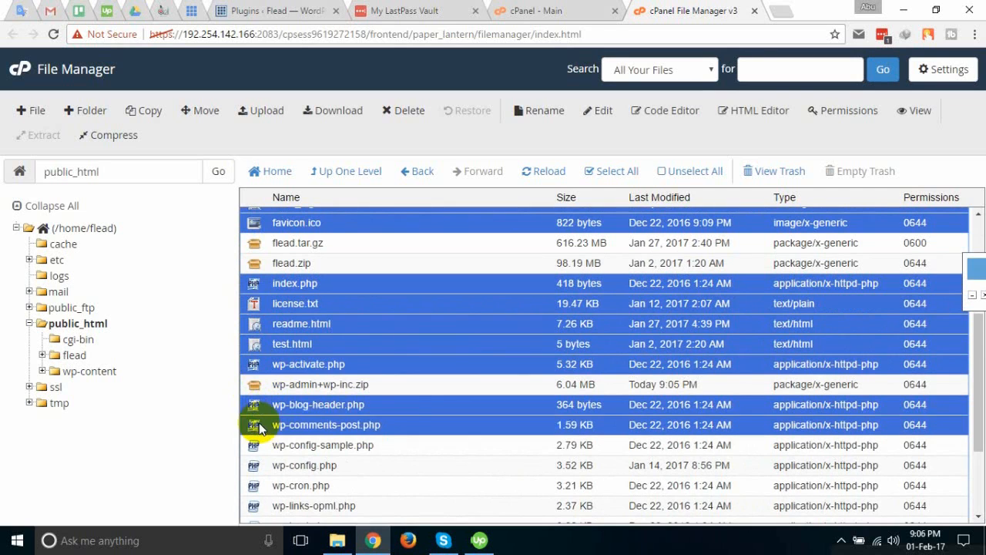
scroll(402, 400, down, 1)
ctrl+click(255, 373)
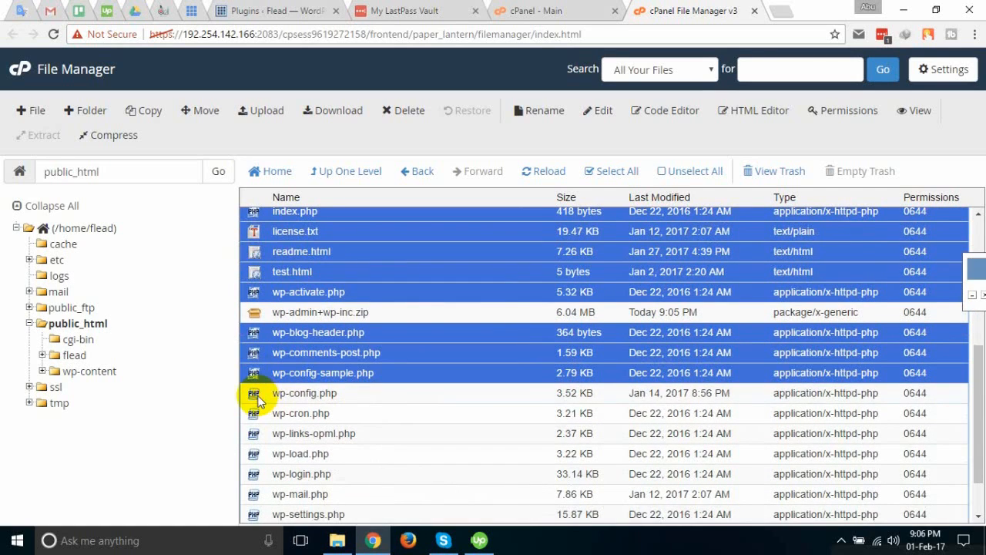
ctrl+click(257, 398)
ctrl+click(254, 411)
scroll(279, 370, down, 1)
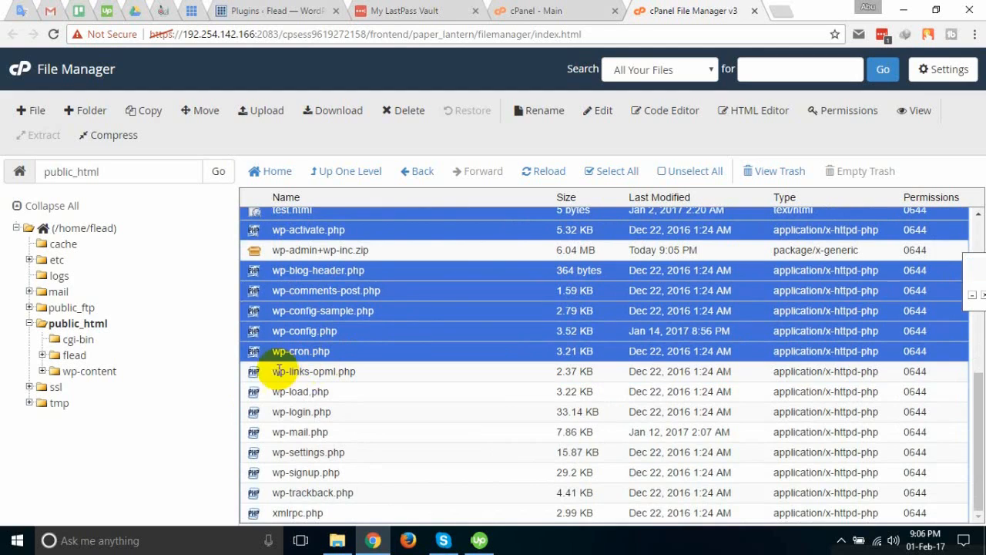
ctrl+click(256, 371)
ctrl+click(254, 393)
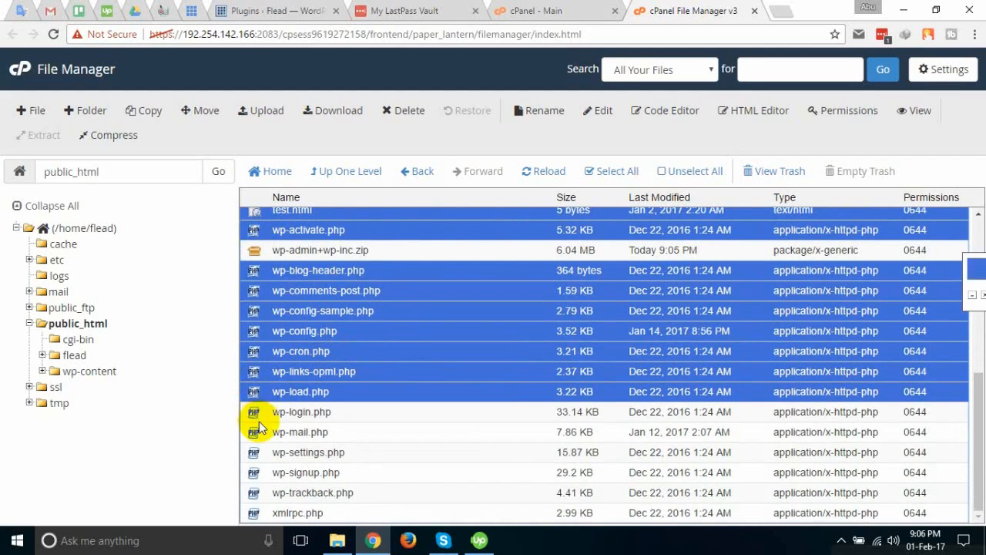
ctrl+click(257, 412)
ctrl+click(256, 432)
ctrl+click(256, 453)
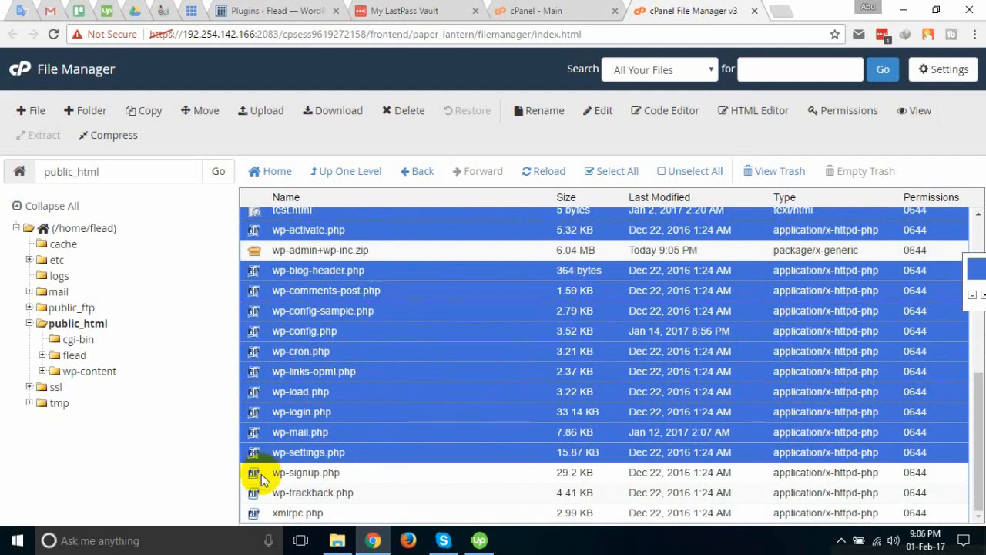
ctrl+click(261, 475)
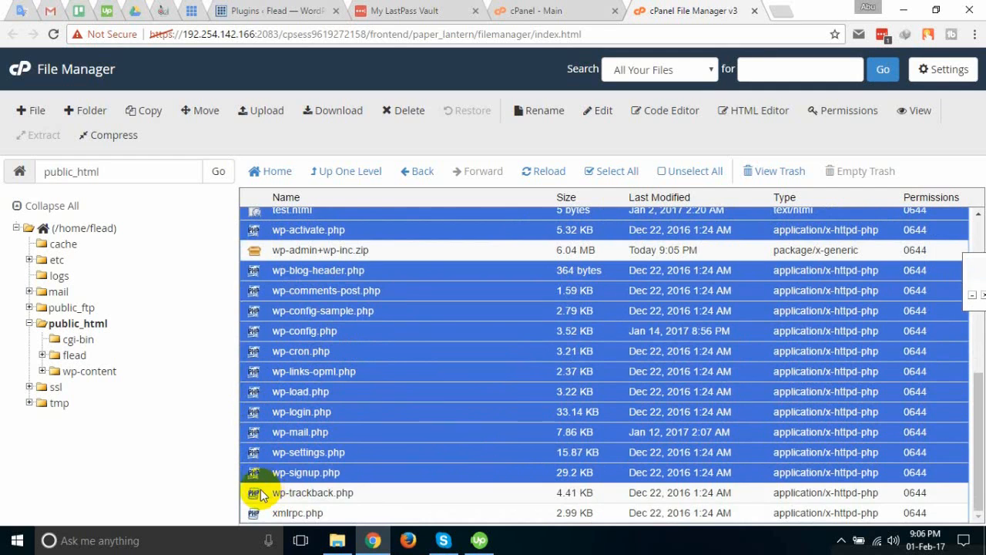
ctrl+click(261, 495)
ctrl+click(252, 513)
scroll(282, 423, up, 5)
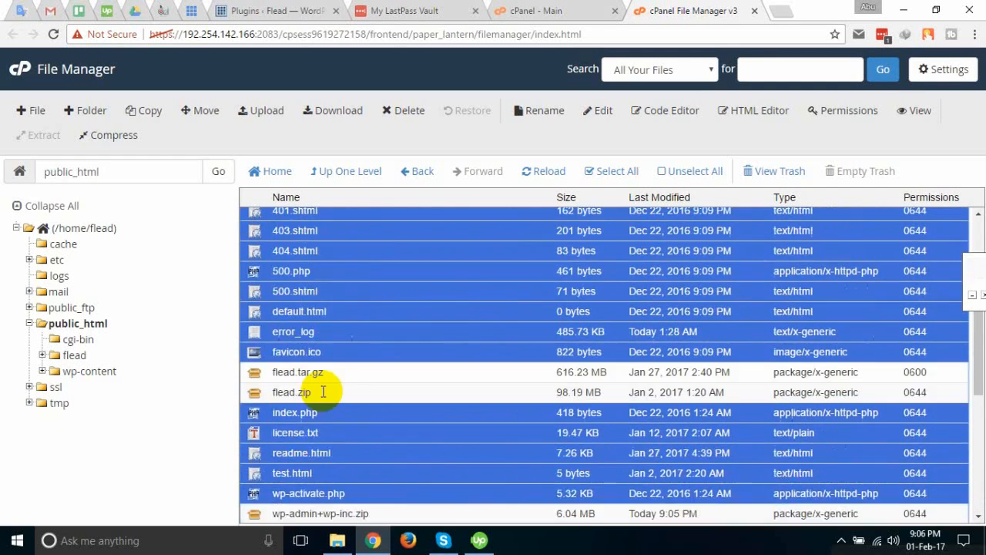
scroll(323, 396, up, 1)
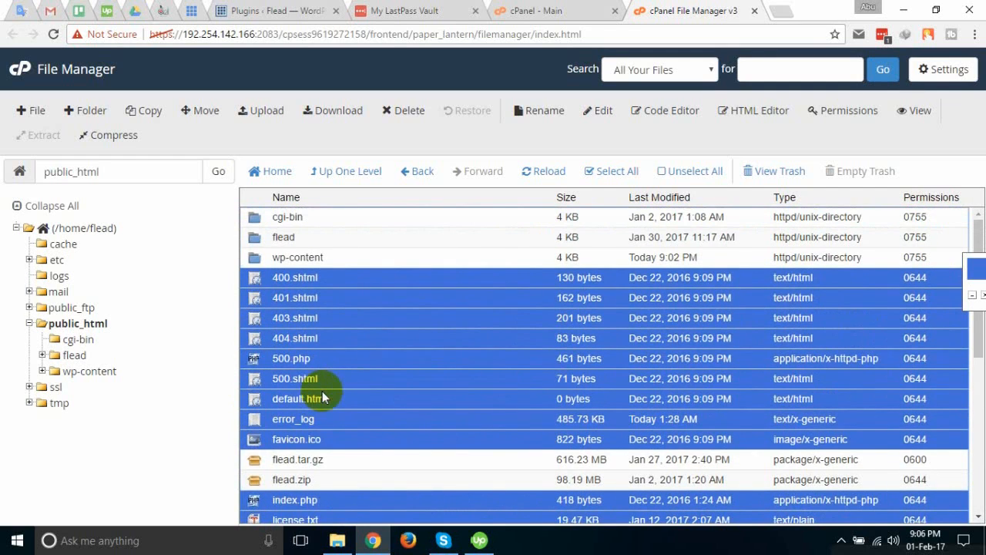
right_click(264, 279)
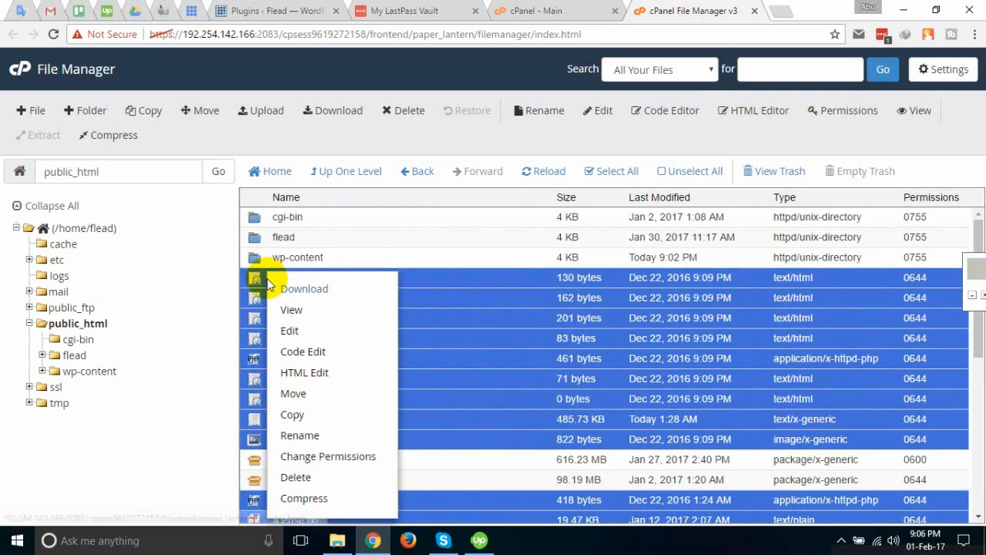
click(306, 499)
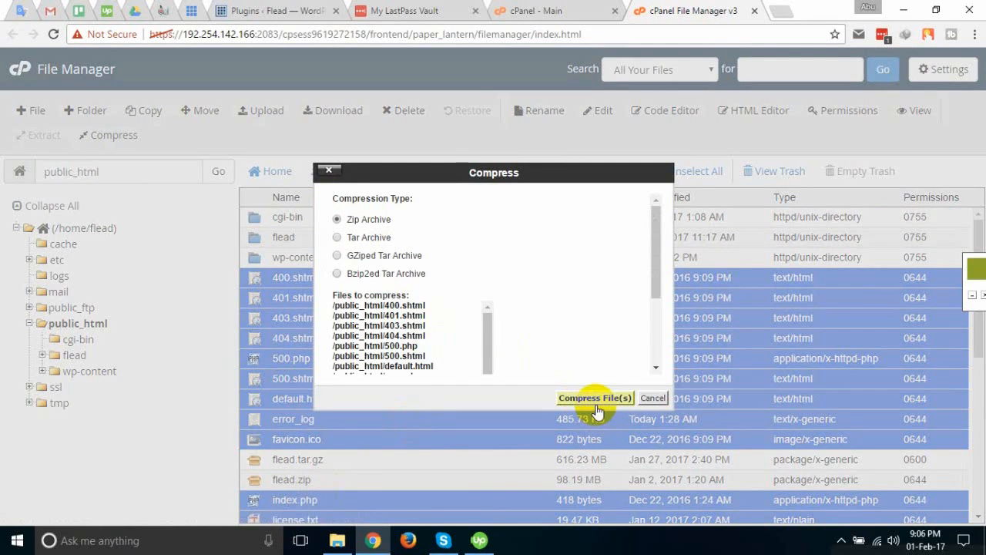
scroll(488, 313, down, 5)
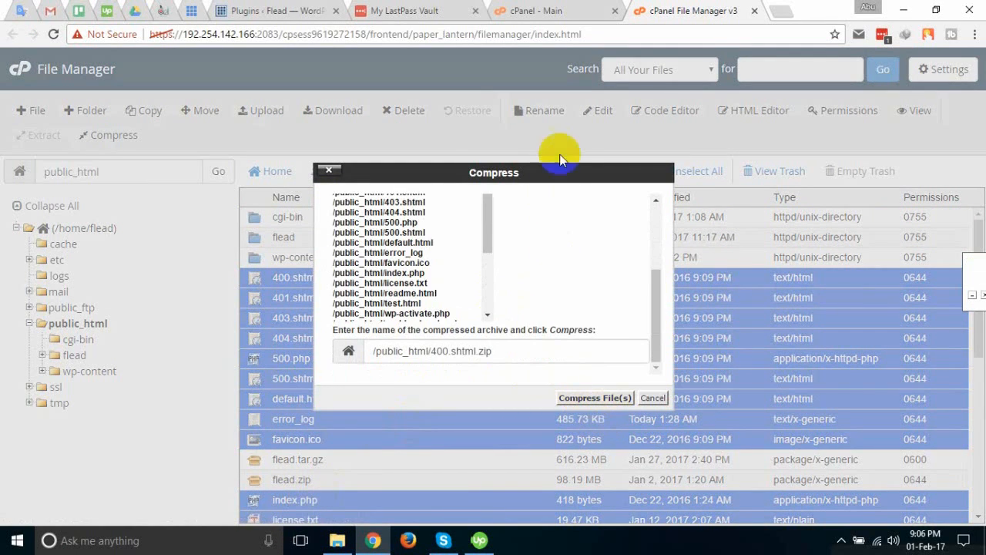
drag(548, 177, 477, 108)
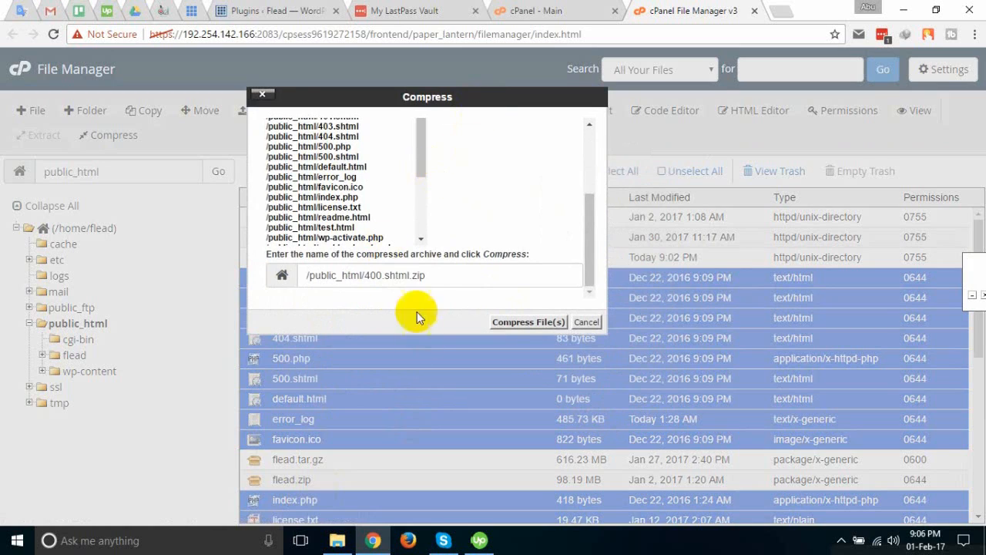
drag(409, 275, 363, 278)
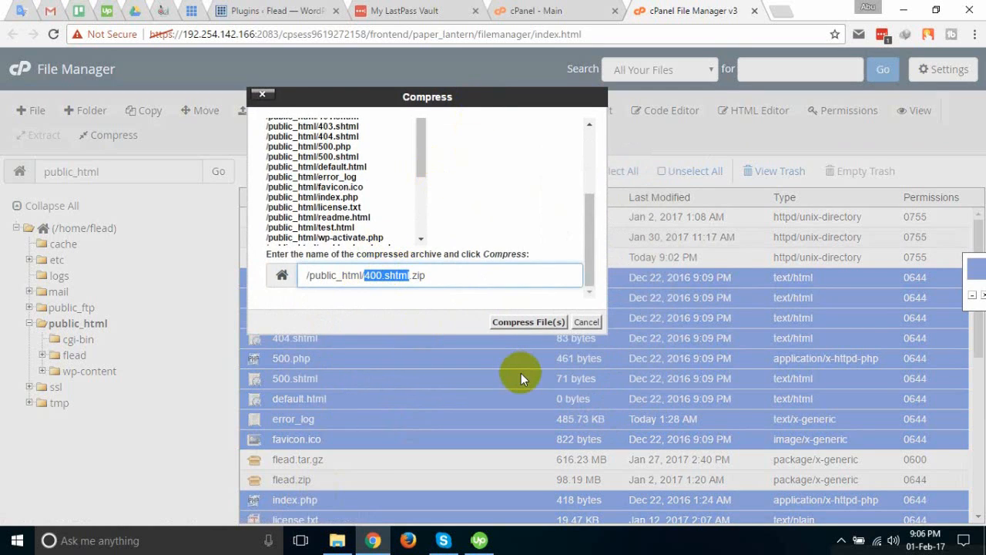
text(al)
text(l_other)
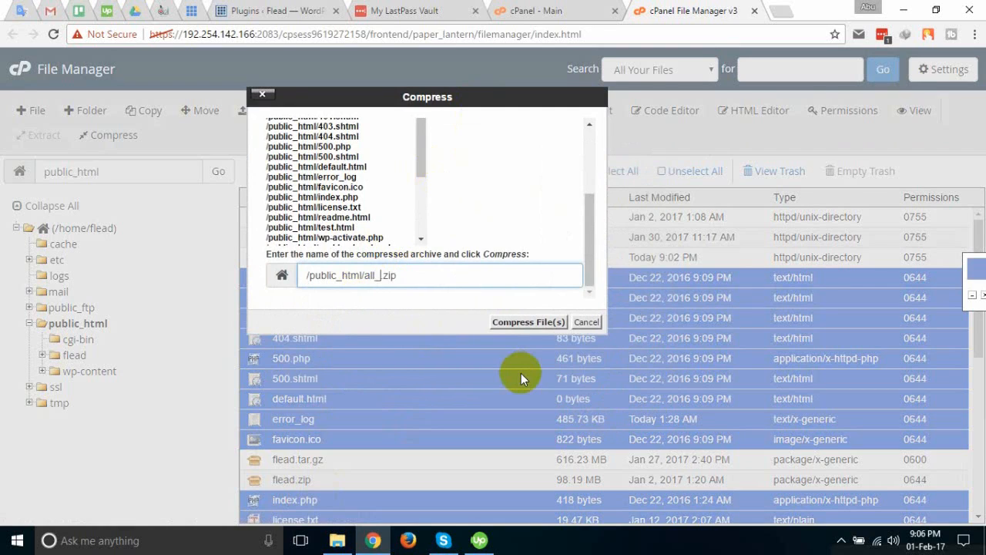
text(s_singles)
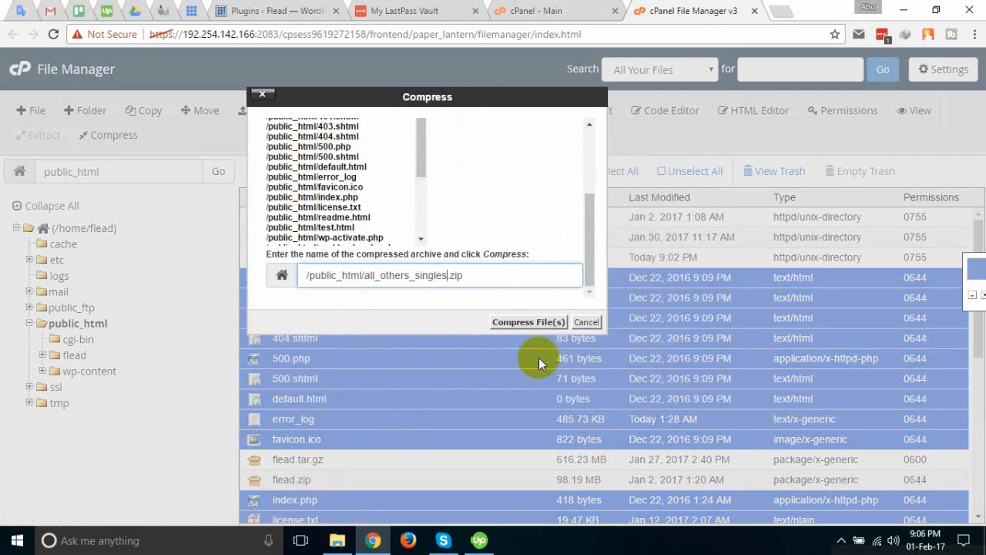
key(BackSpace)
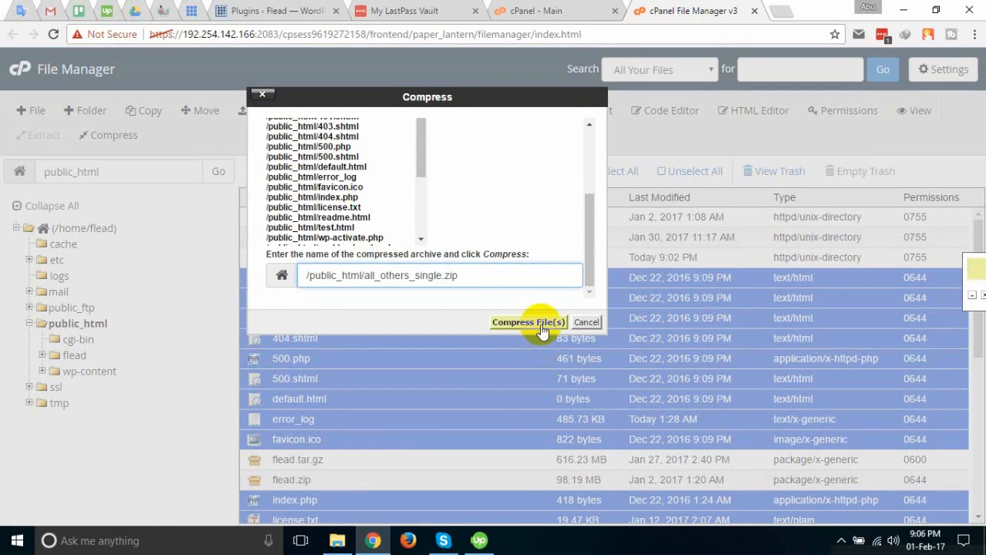
click(543, 327)
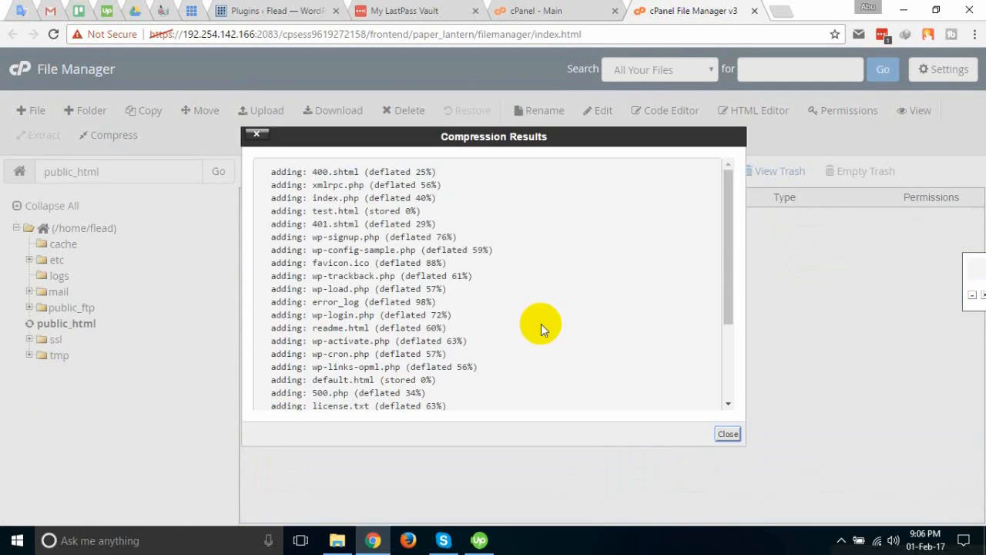
click(728, 434)
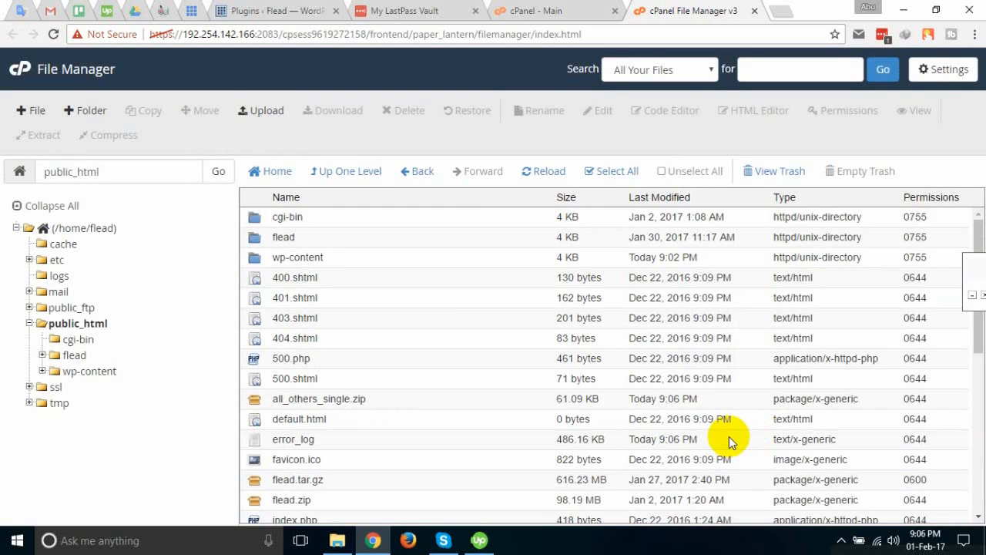
- Permanently delete all loose files in public_html, skipping the trash and keeping the folders and the zip and tar.gz archives
click(270, 279)
ctrl+click(268, 299)
ctrl+click(268, 319)
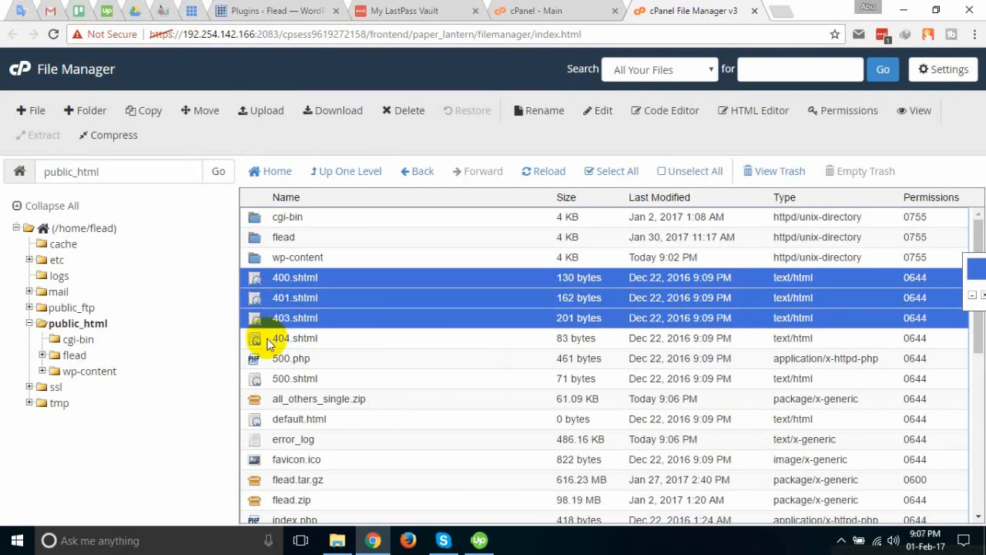
ctrl+click(265, 340)
ctrl+click(262, 359)
ctrl+click(264, 379)
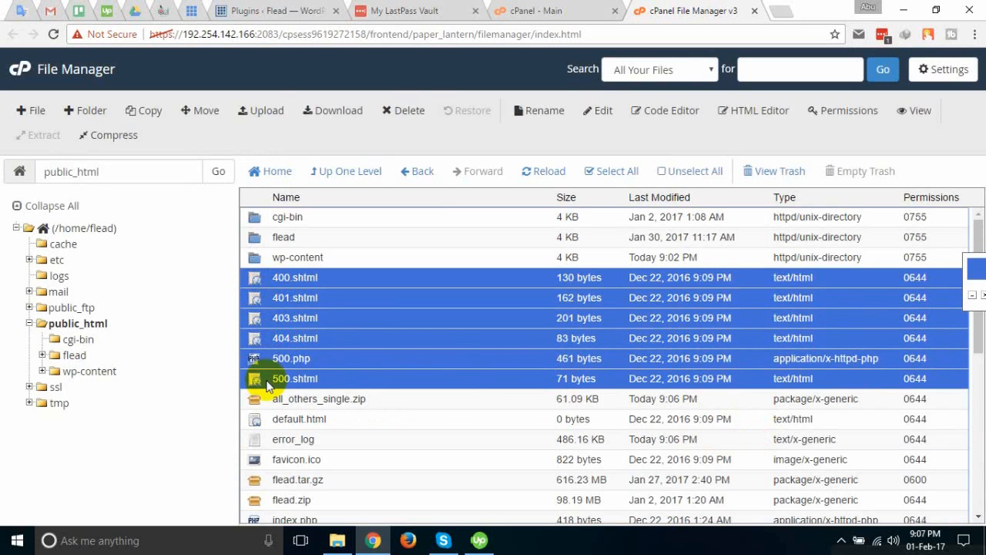
ctrl+click(261, 421)
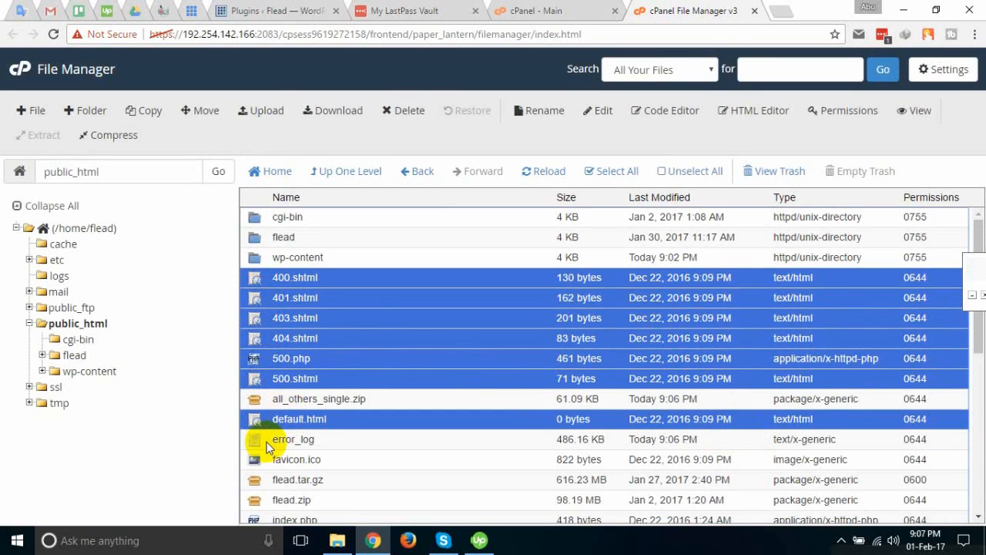
ctrl+click(266, 441)
ctrl+click(348, 457)
scroll(350, 453, down, 1)
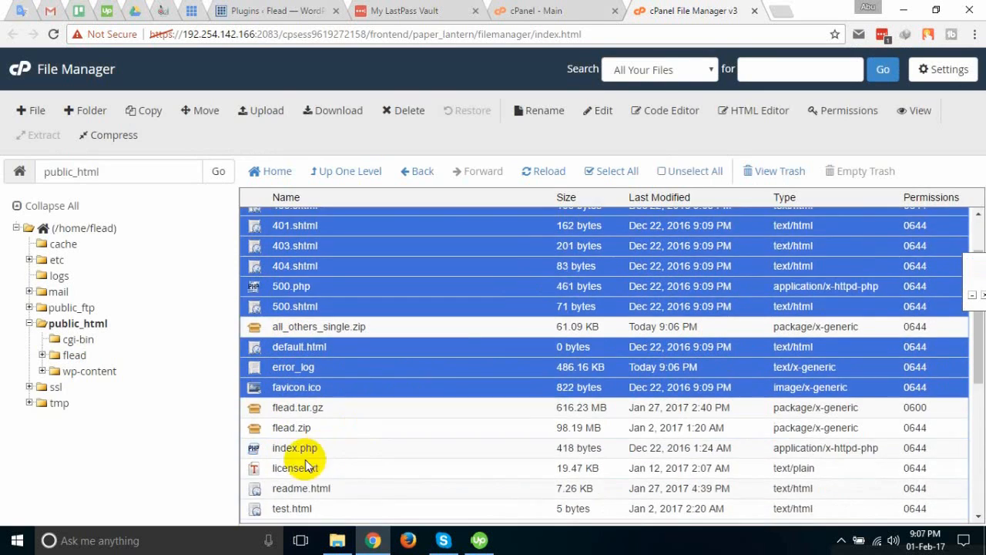
ctrl+click(261, 448)
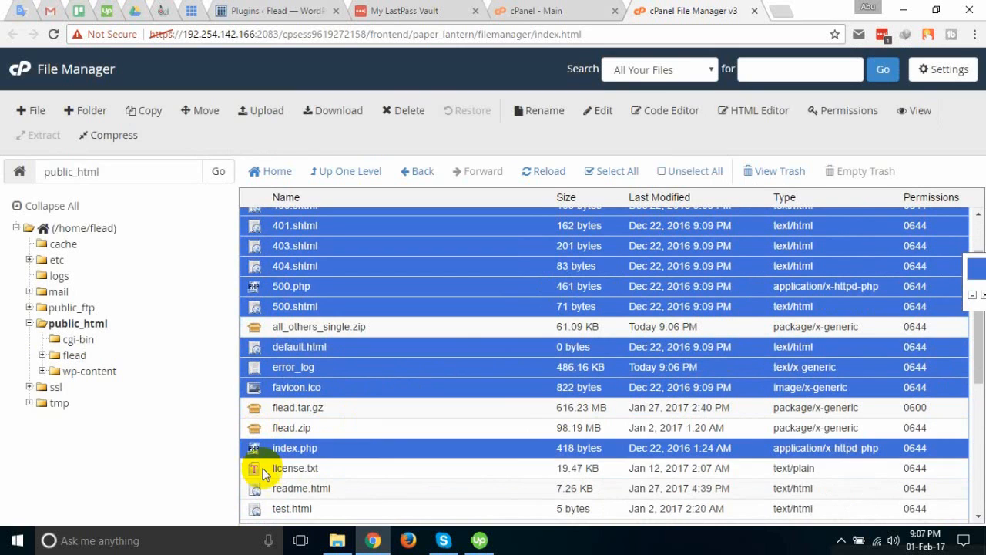
ctrl+click(260, 469)
ctrl+click(260, 488)
scroll(346, 457, down, 2)
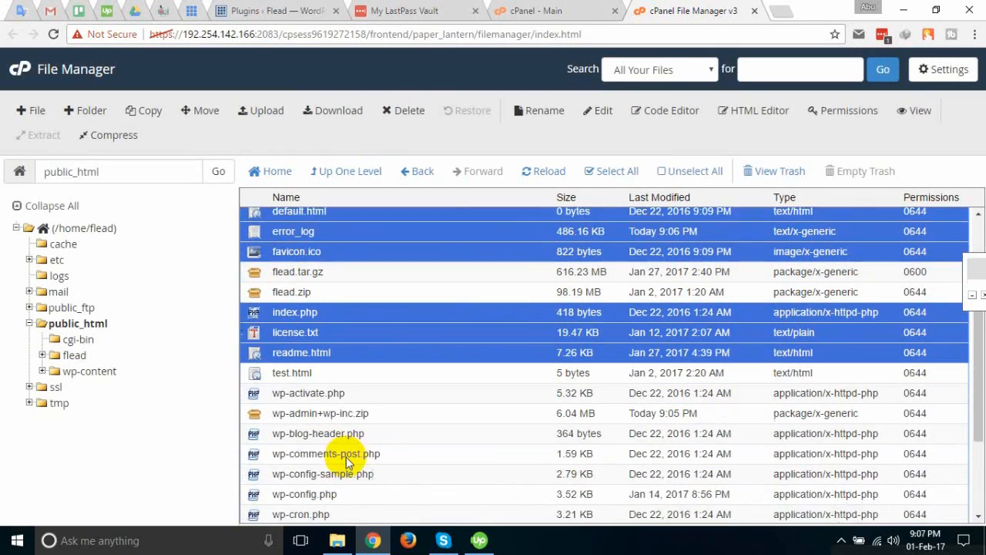
ctrl+click(260, 364)
ctrl+click(260, 389)
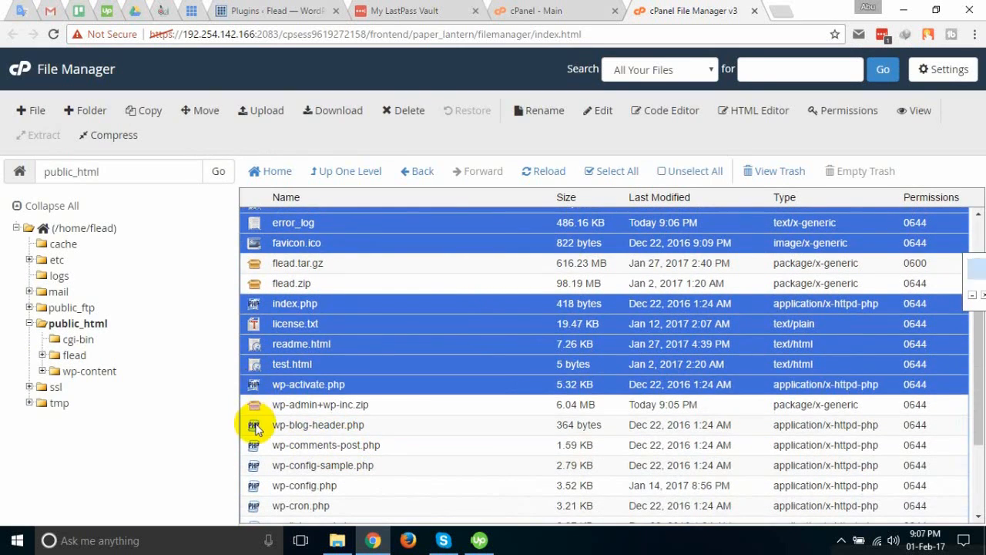
ctrl+click(257, 426)
ctrl+click(257, 446)
ctrl+click(254, 466)
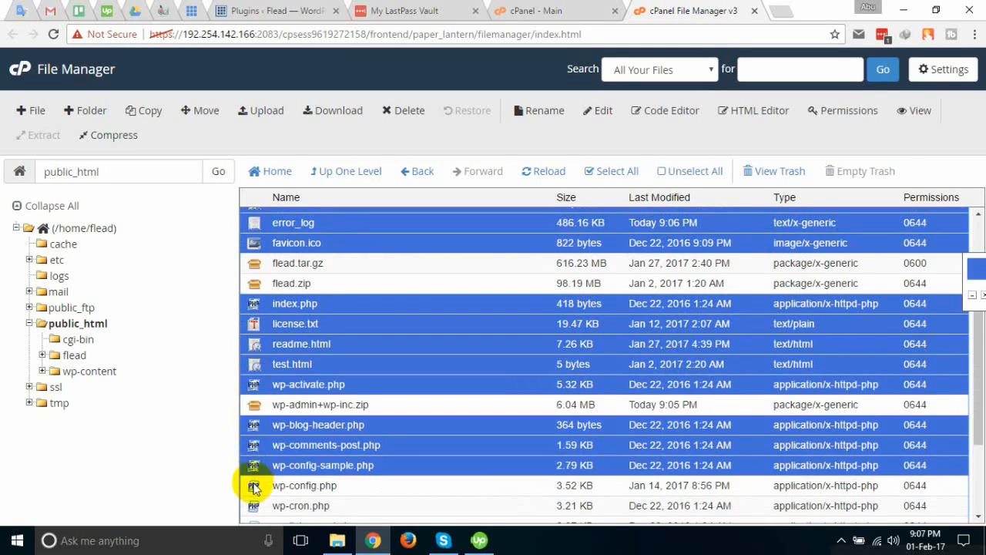
ctrl+click(254, 486)
ctrl+click(254, 505)
scroll(291, 445, down, 2)
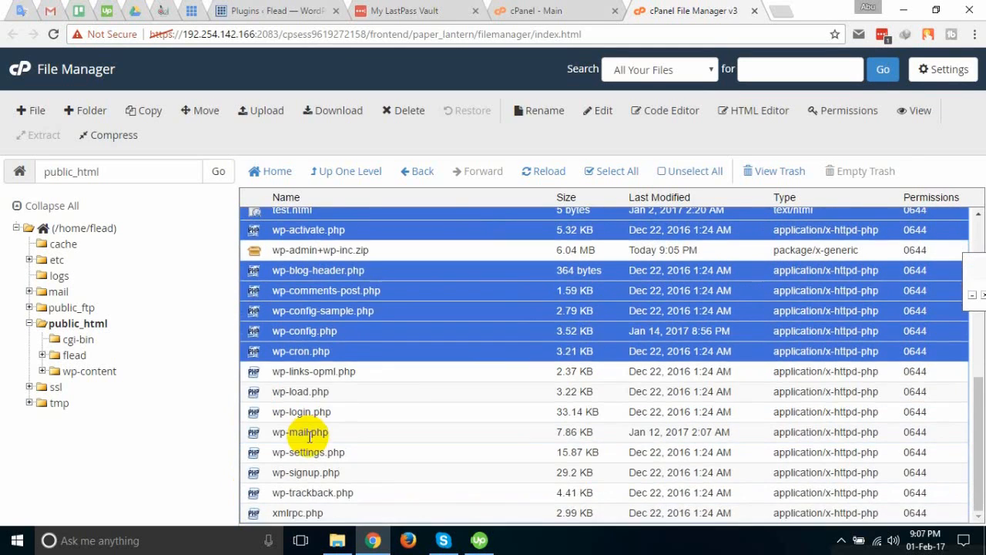
ctrl+click(261, 376)
ctrl+click(261, 393)
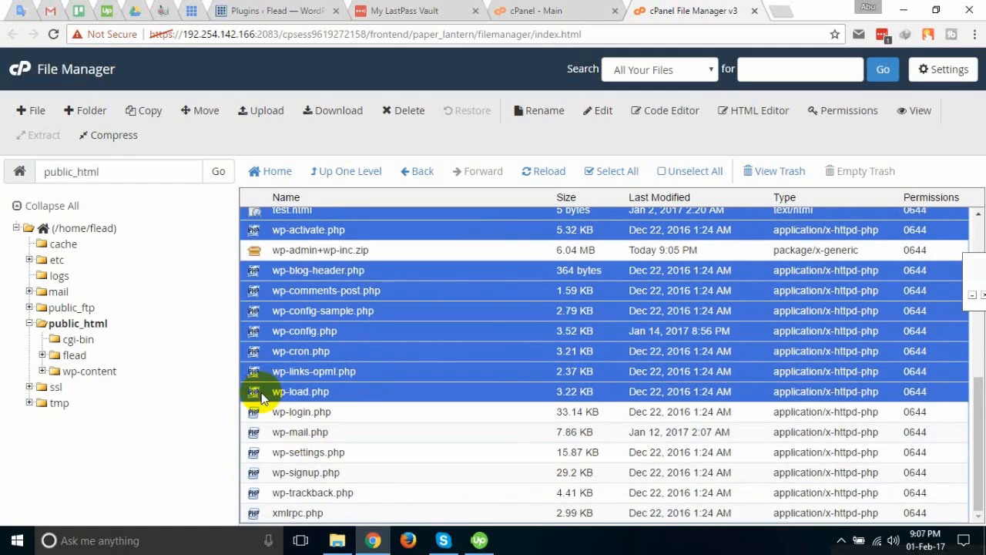
ctrl+click(259, 416)
ctrl+click(259, 433)
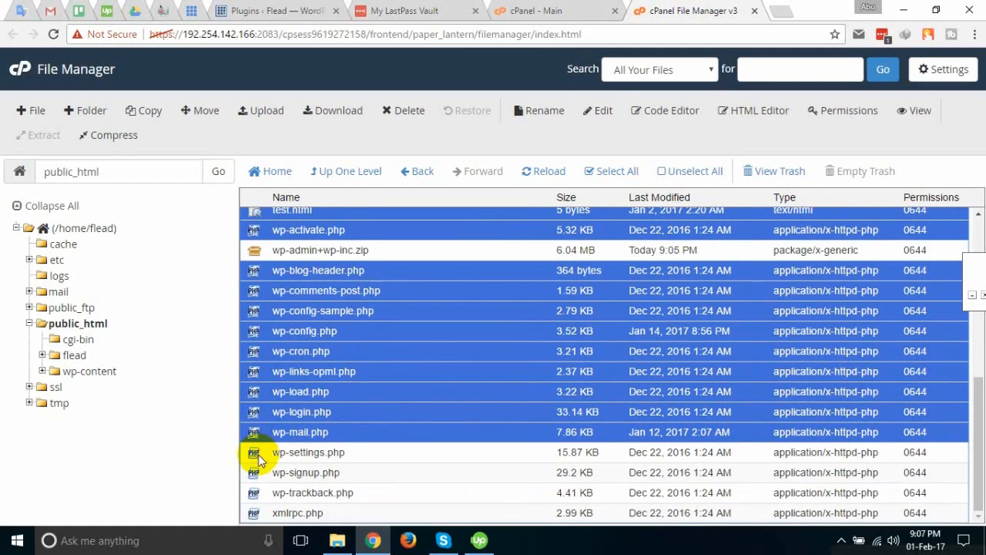
ctrl+click(254, 455)
ctrl+click(256, 474)
ctrl+click(253, 494)
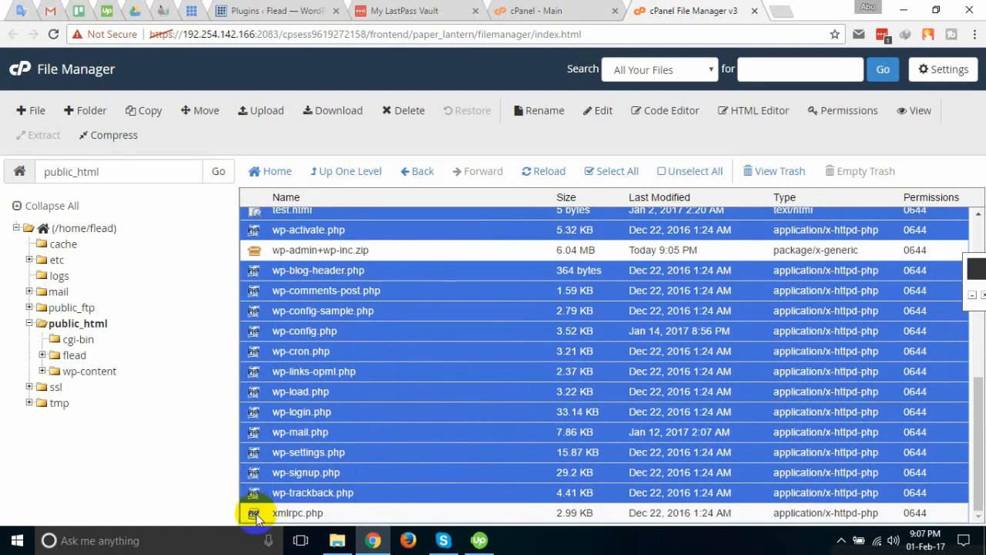
ctrl+click(251, 513)
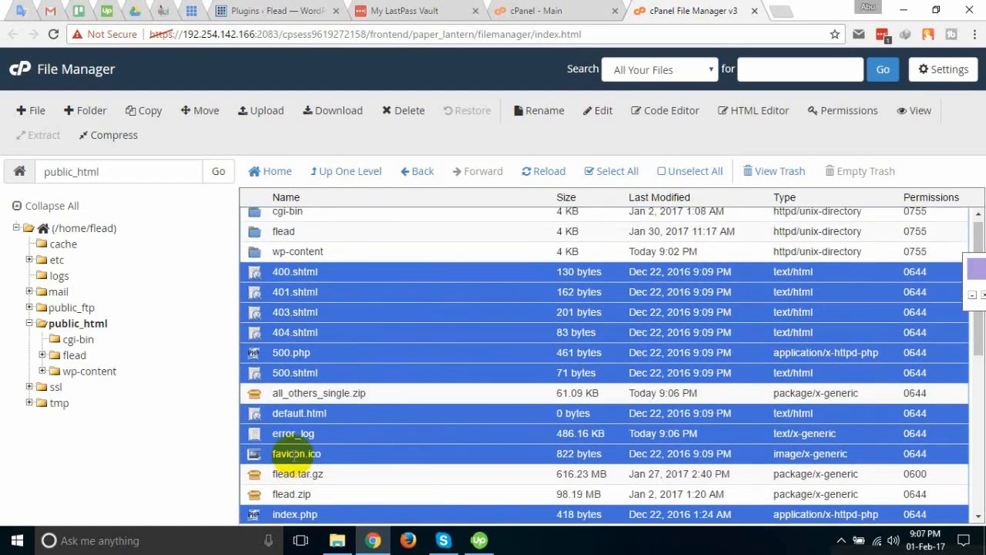
scroll(294, 458, down, 2)
scroll(294, 453, up, 2)
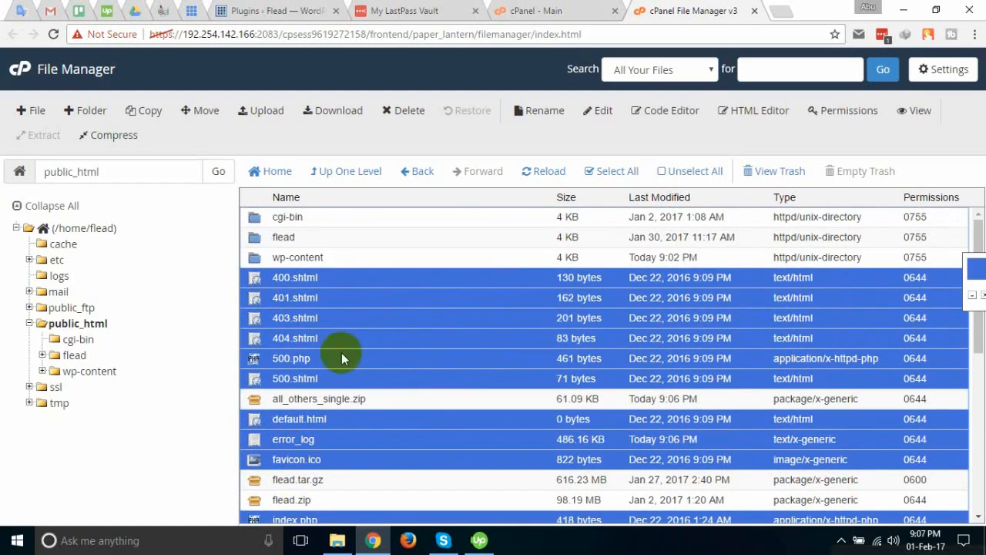
click(405, 113)
click(344, 358)
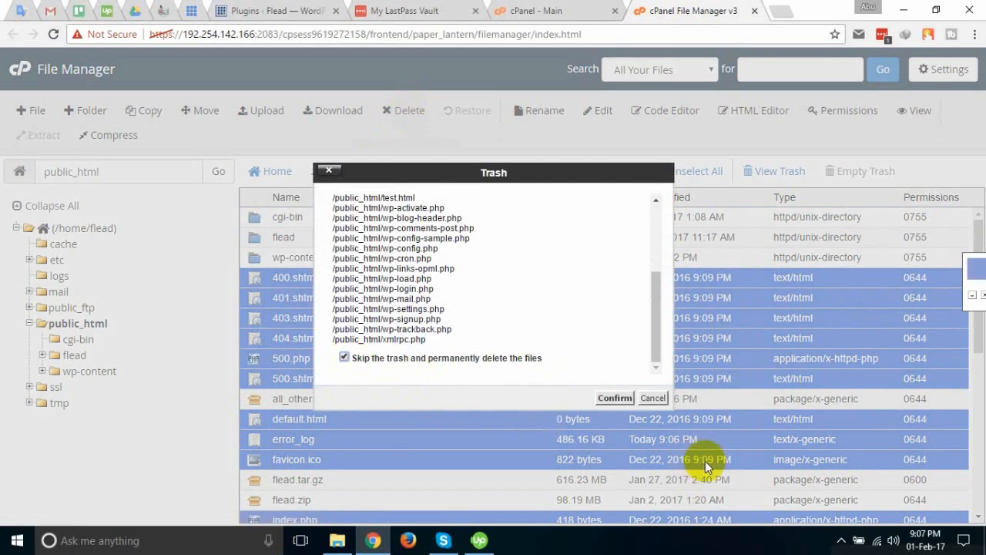
click(614, 397)
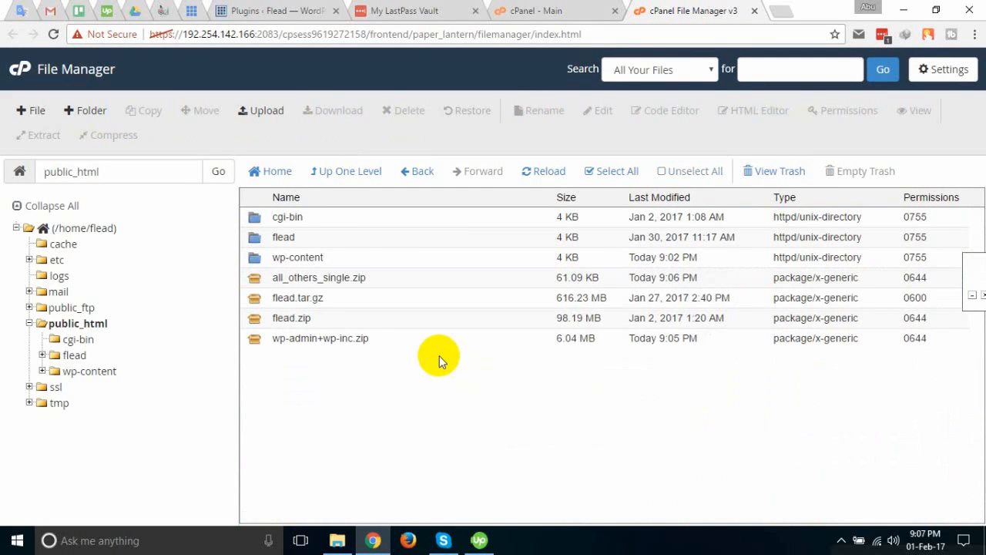
- Switch to File Explorer and inspect the contents of the extracted wordpress folder next to wordpress-4.4.2.zip
click(903, 10)
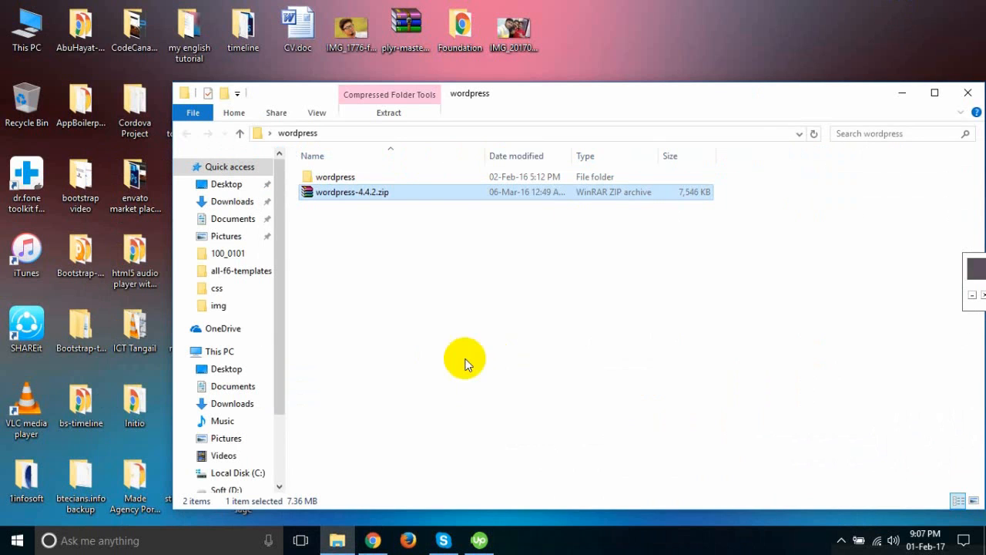
double_click(335, 176)
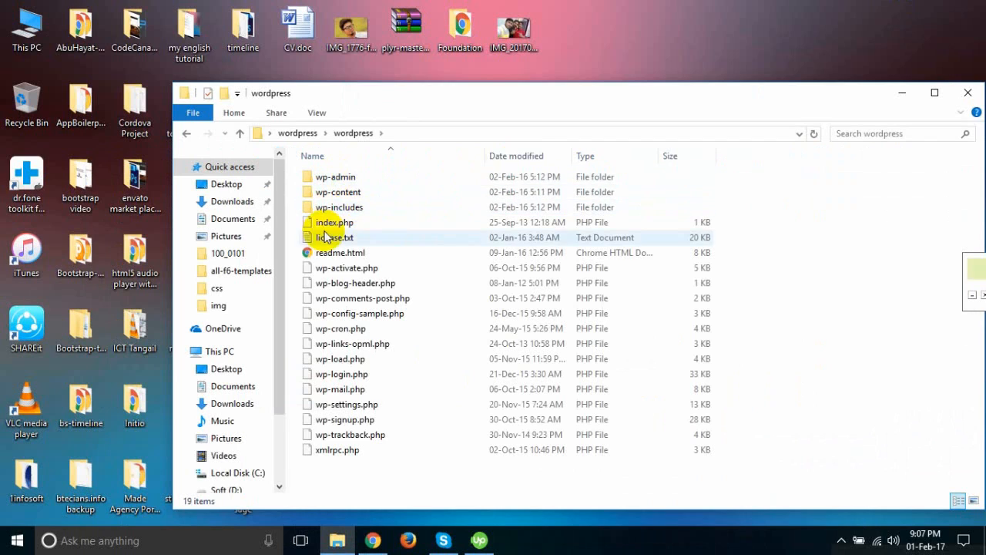
click(297, 133)
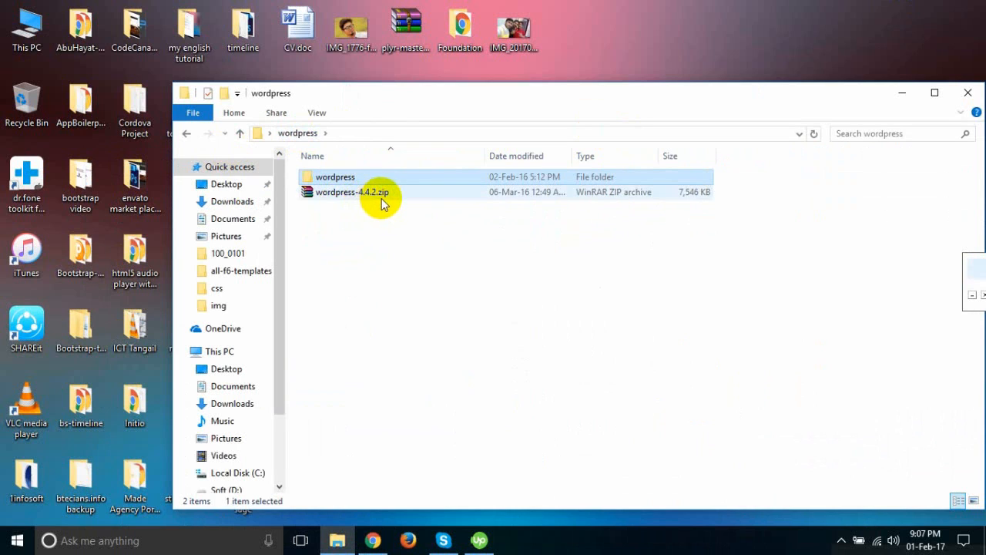
- Switch to the Flead Plugins page in Chrome and check the installed WordPress version in its footer
click(373, 542)
click(281, 11)
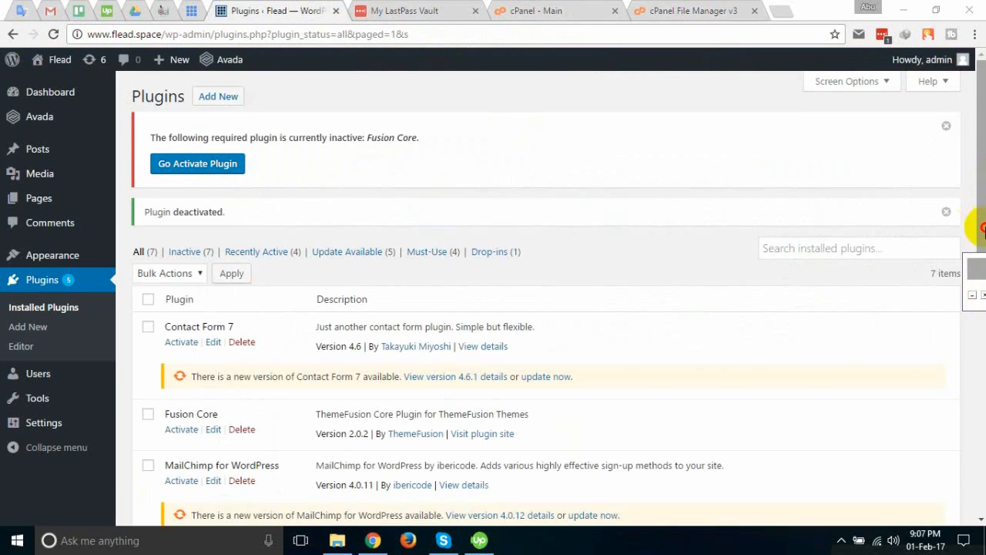
scroll(969, 223, down, 5)
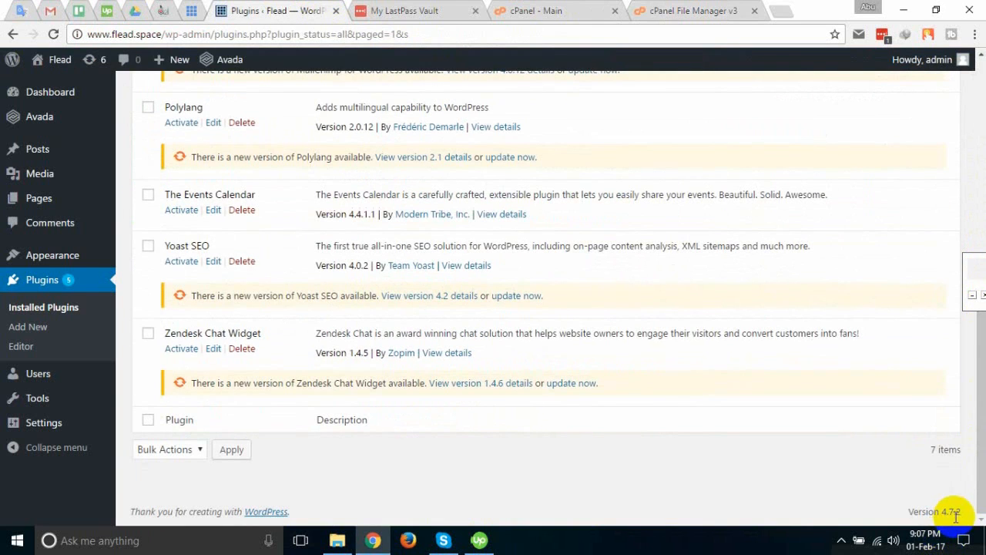
drag(972, 420, 968, 97)
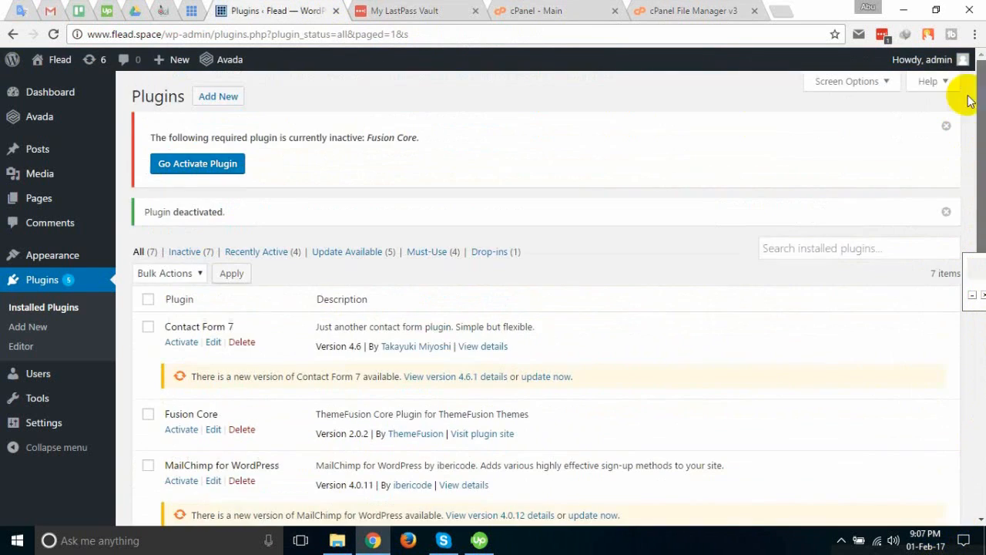
- In File Explorer, compress everything in the extracted wordpress folder except wp-content into a ZIP archive named 4.4.2.zip
click(900, 11)
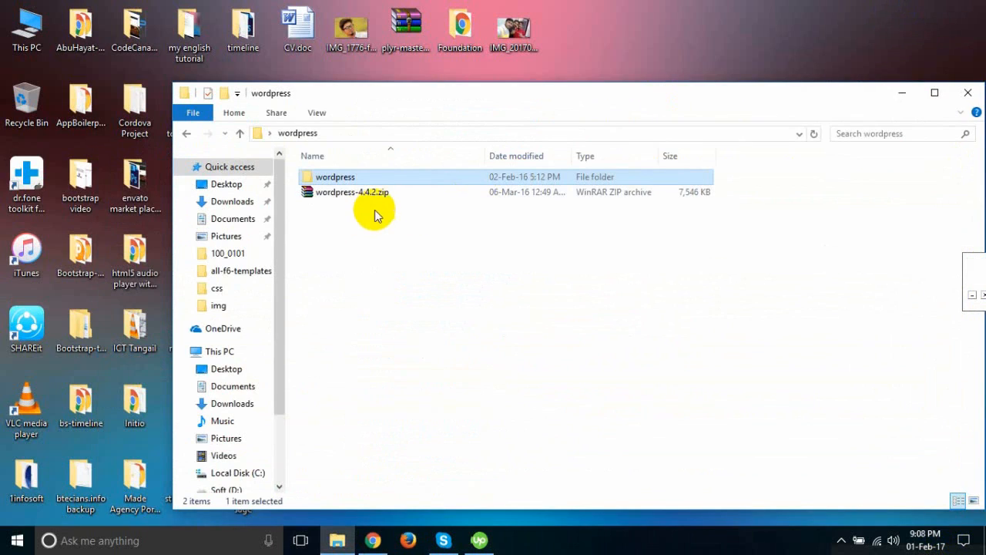
double_click(318, 175)
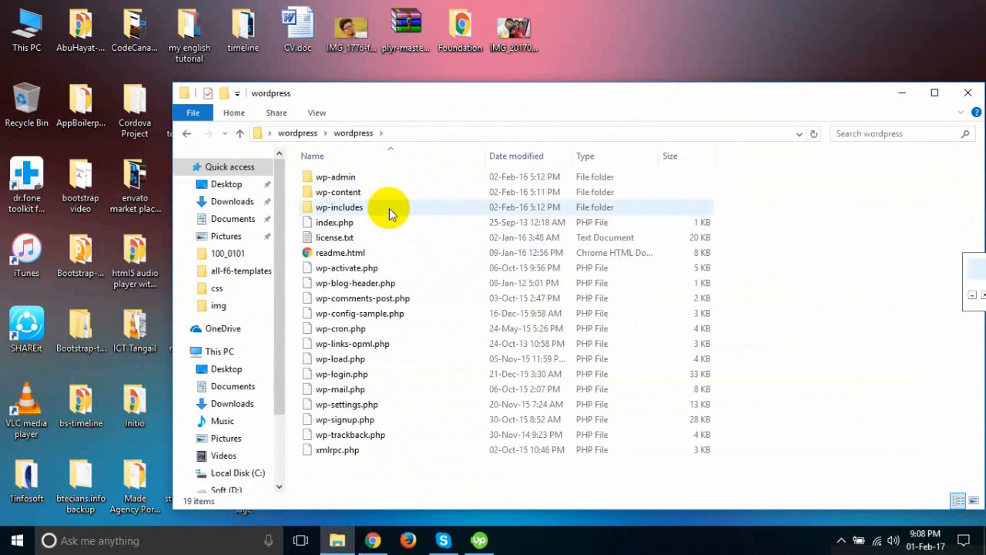
click(349, 178)
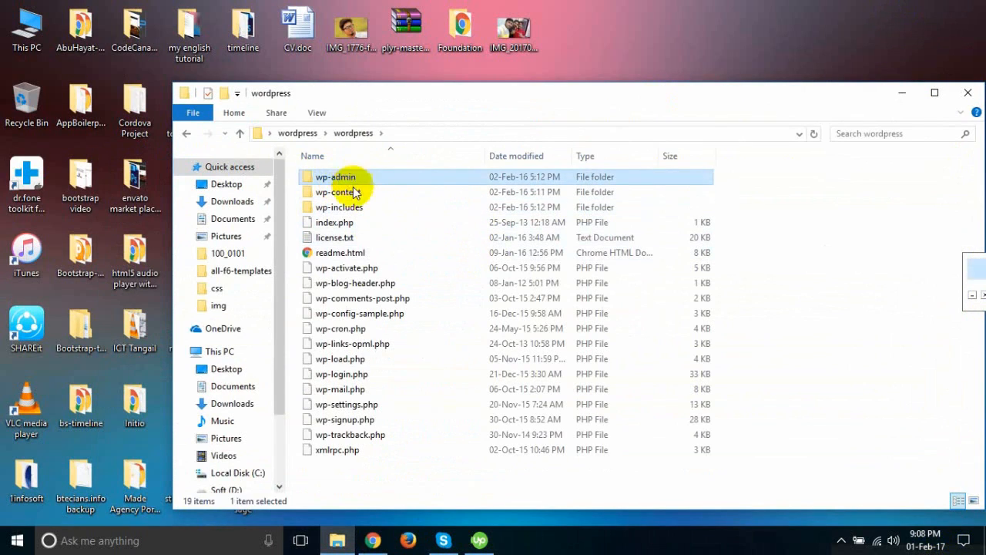
ctrl+click(341, 209)
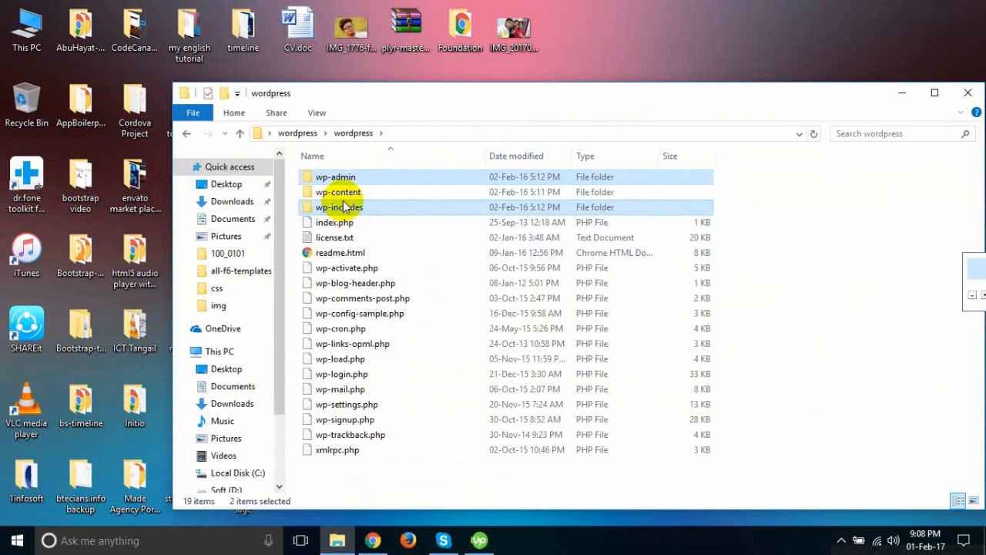
drag(339, 491, 330, 223)
right_click(335, 248)
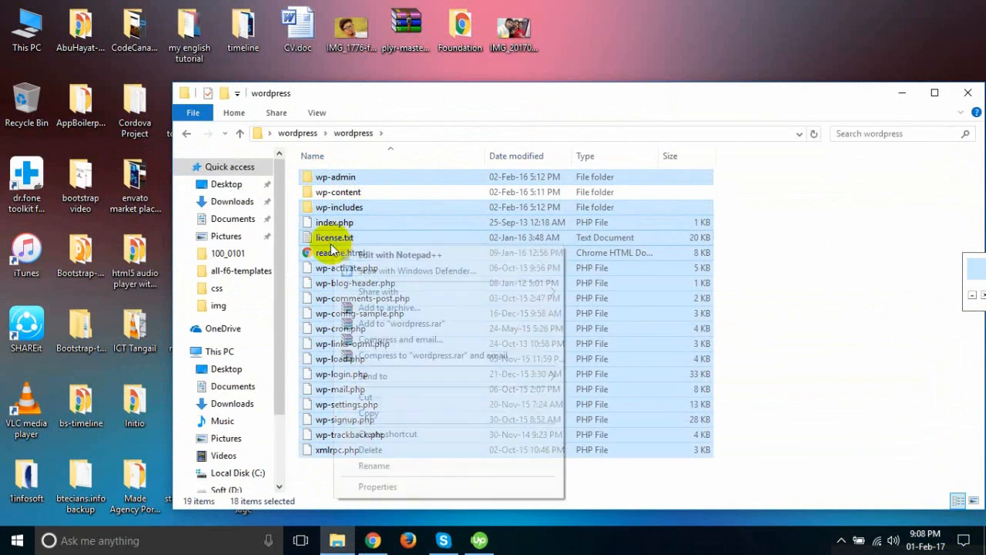
click(409, 310)
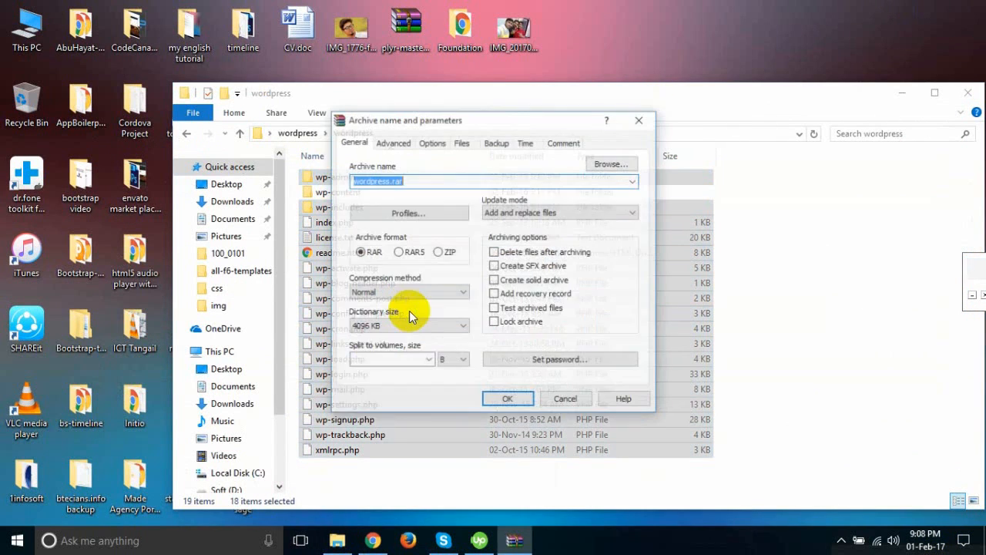
click(394, 181)
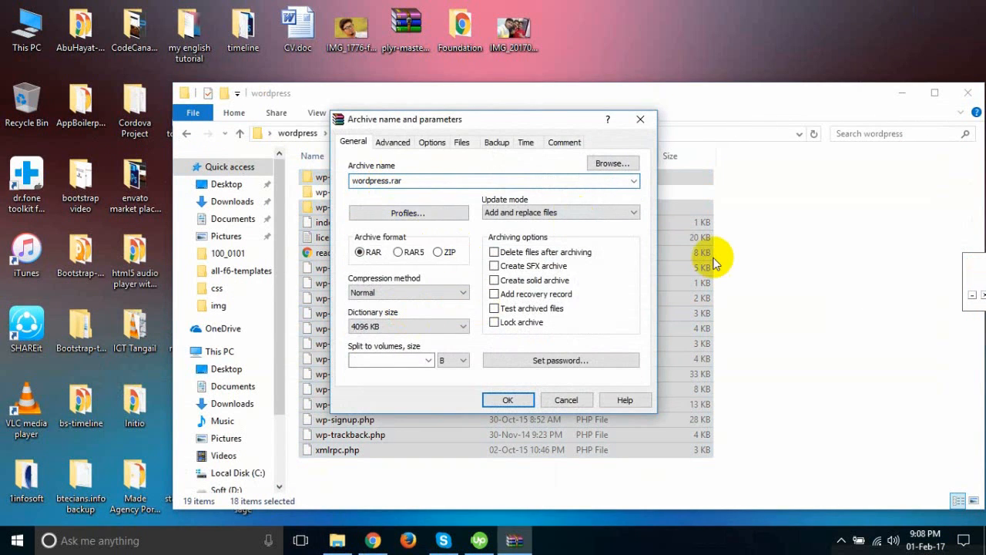
key(BackSpace)
key(BackSpace)
key(BackSpace)
key(BackSpace)
key(BackSpace)
key(BackSpace)
key(BackSpace)
key(BackSpace)
key(BackSpace)
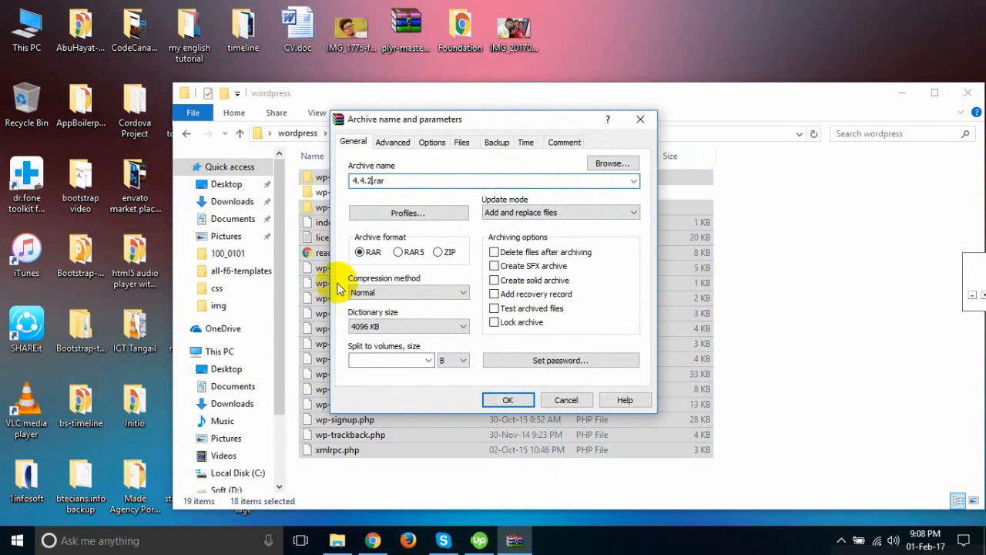
click(439, 252)
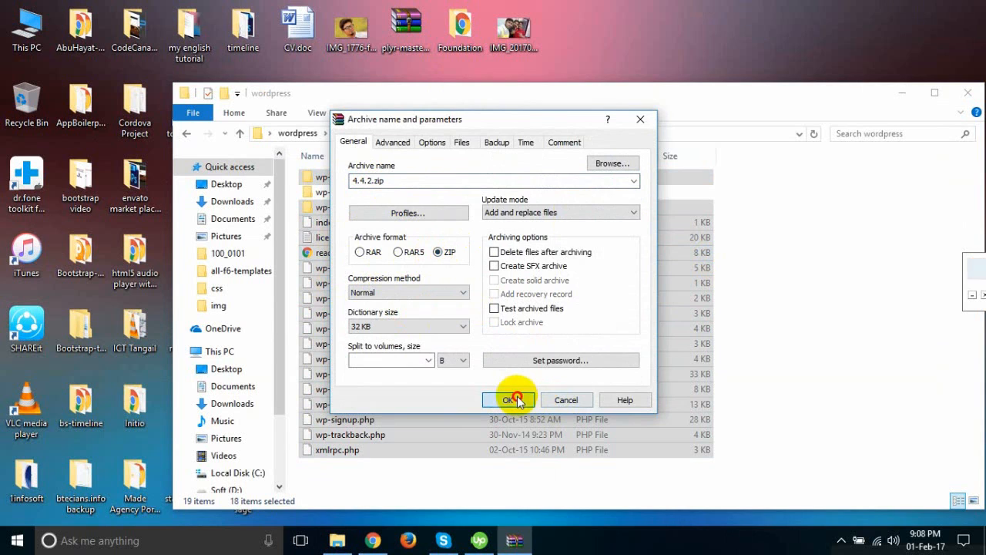
click(514, 398)
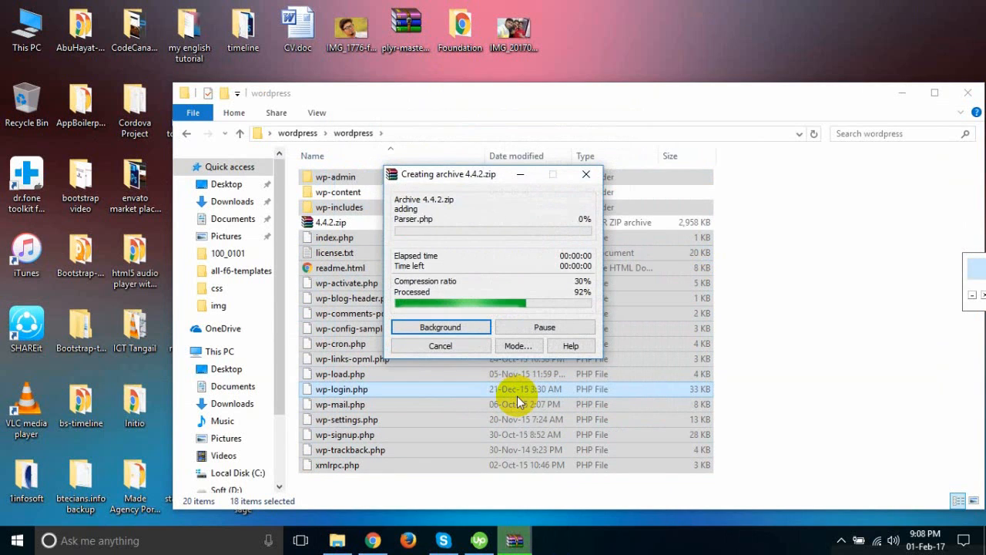
- Locate the new 4.4.2.zip archive in the local wordpress folder, and switch back to Chrome
click(331, 226)
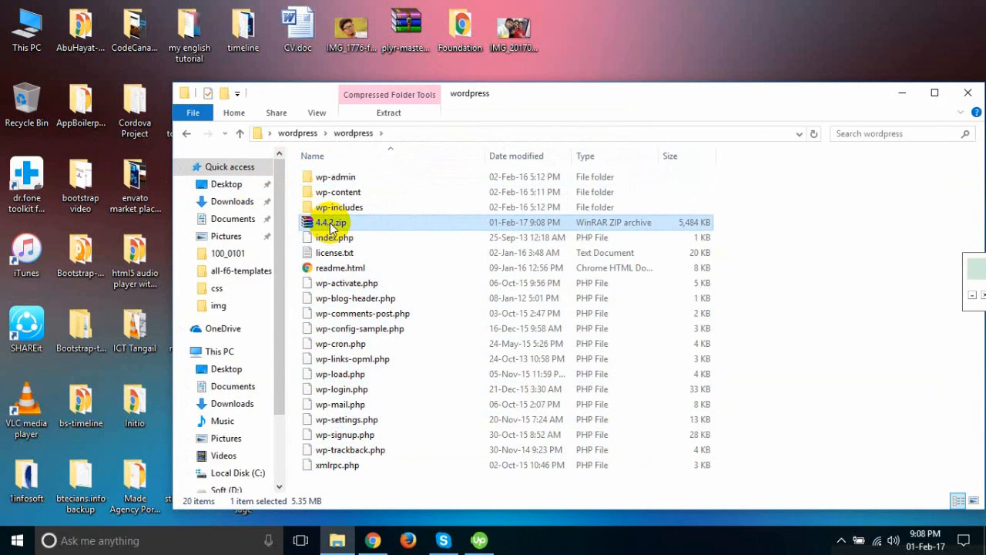
click(234, 113)
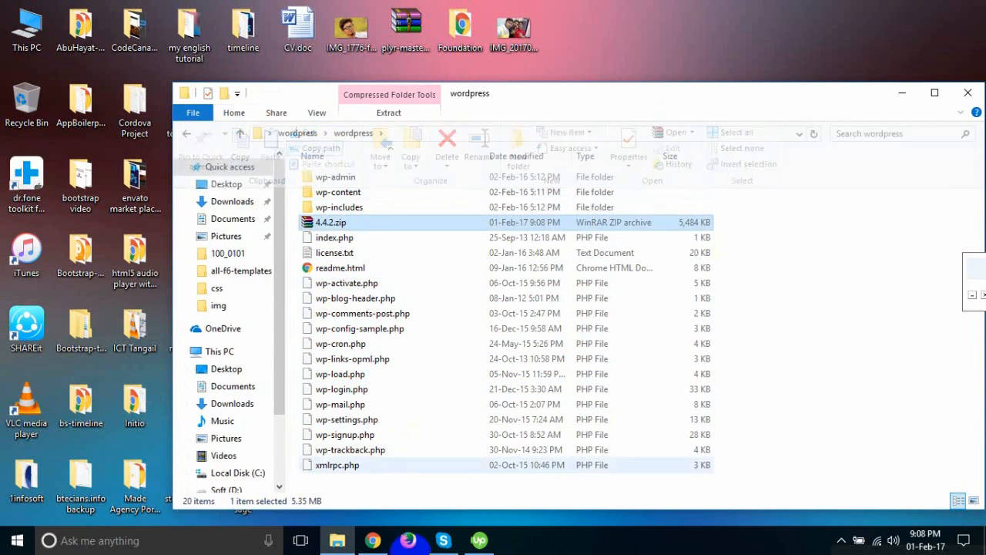
click(372, 540)
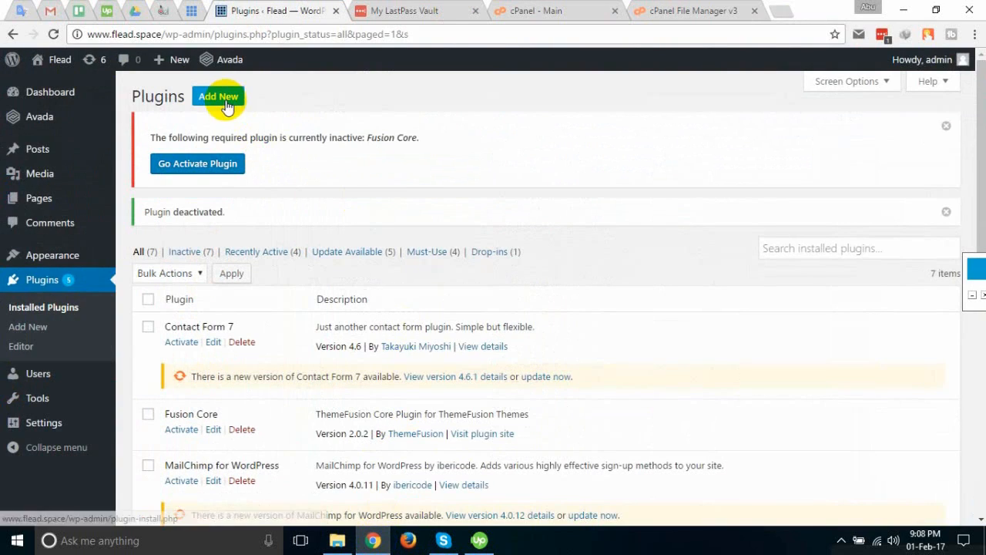
- In the cPanel File Manager, upload 4.4.2.zip to /home/flead/public_html and return to the folder listing
click(683, 11)
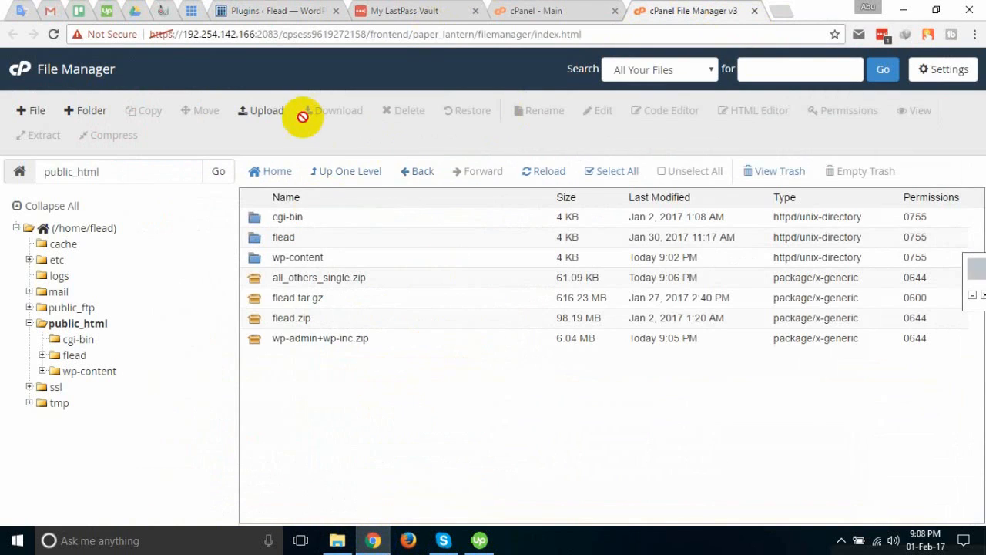
click(266, 110)
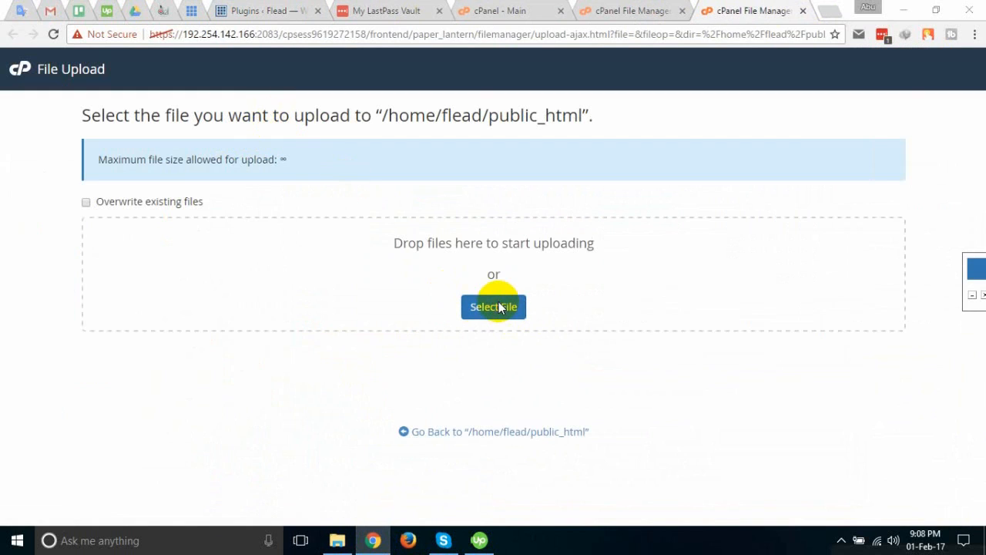
click(499, 307)
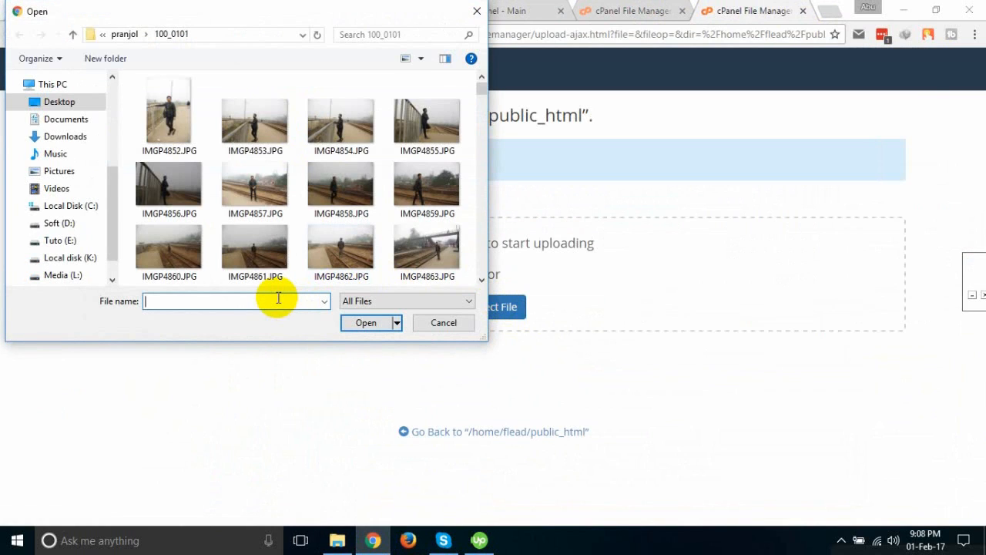
right_click(278, 298)
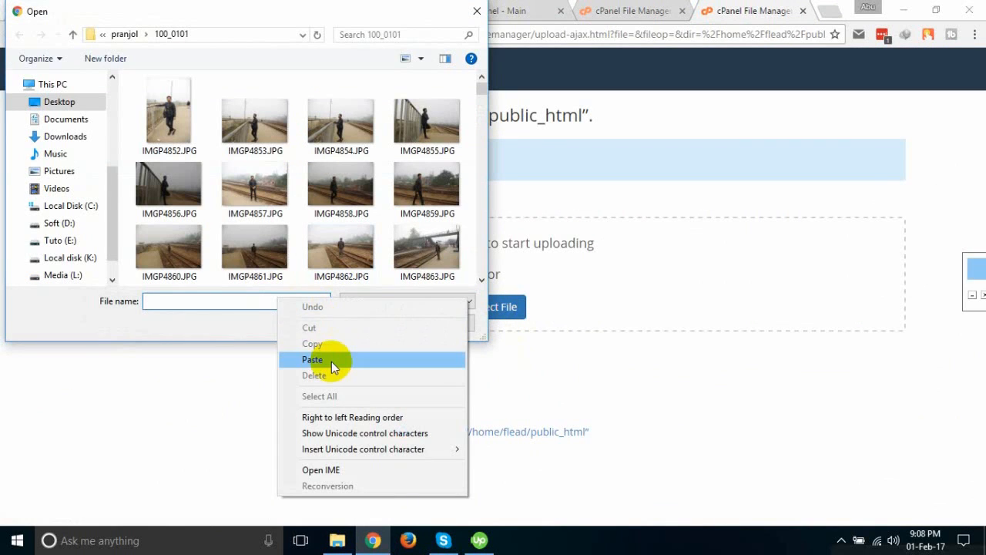
click(331, 361)
click(366, 323)
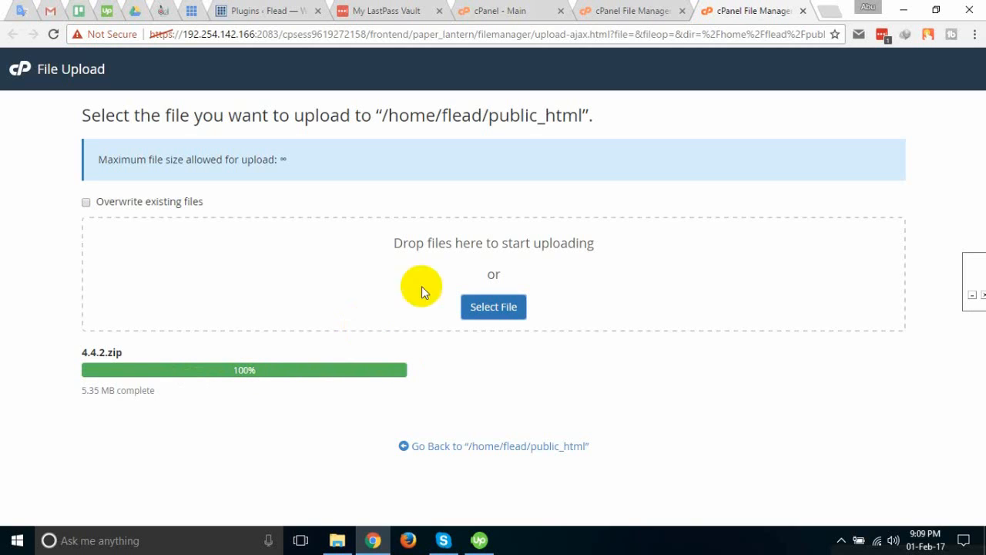
click(524, 455)
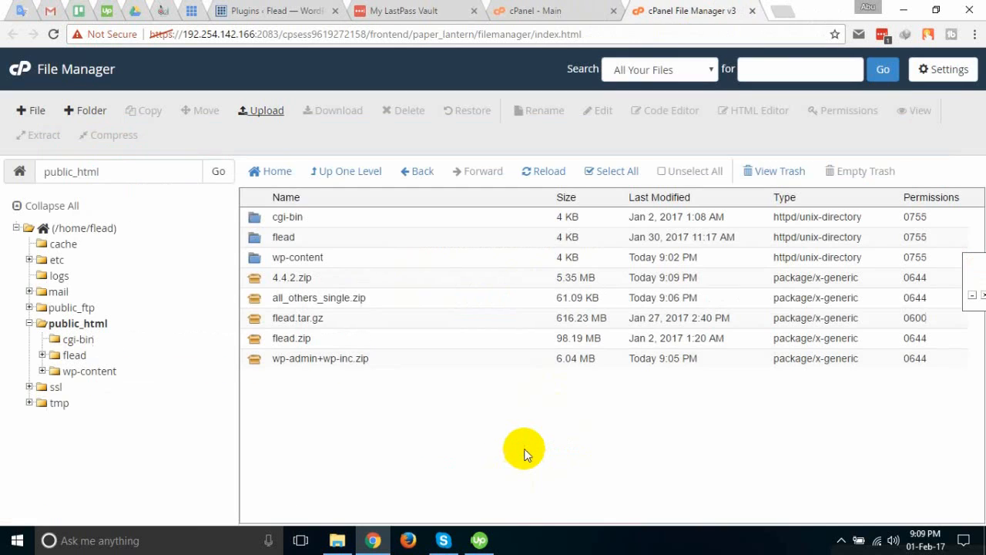
- Extract 4.4.2.zip into /public_html and look through the extracted core files
click(272, 280)
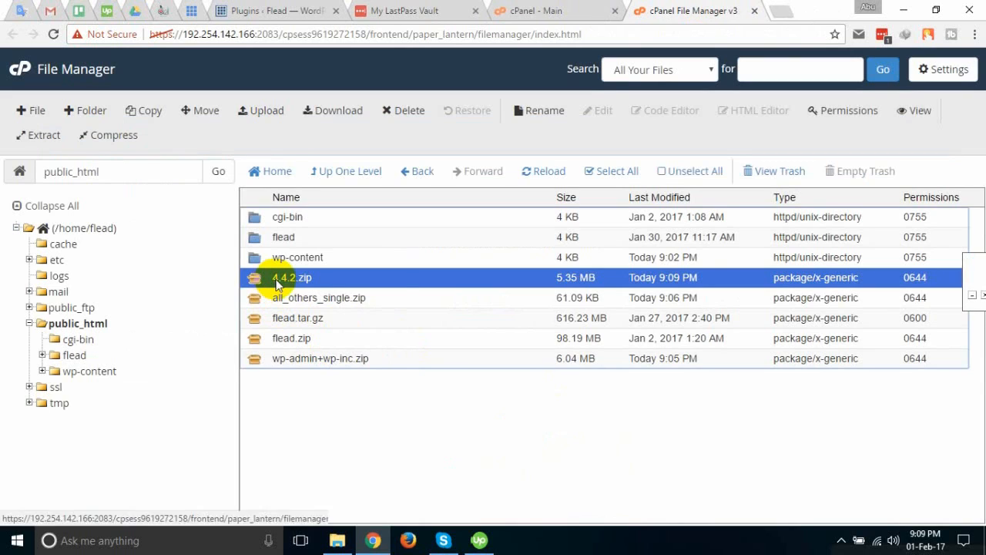
right_click(276, 285)
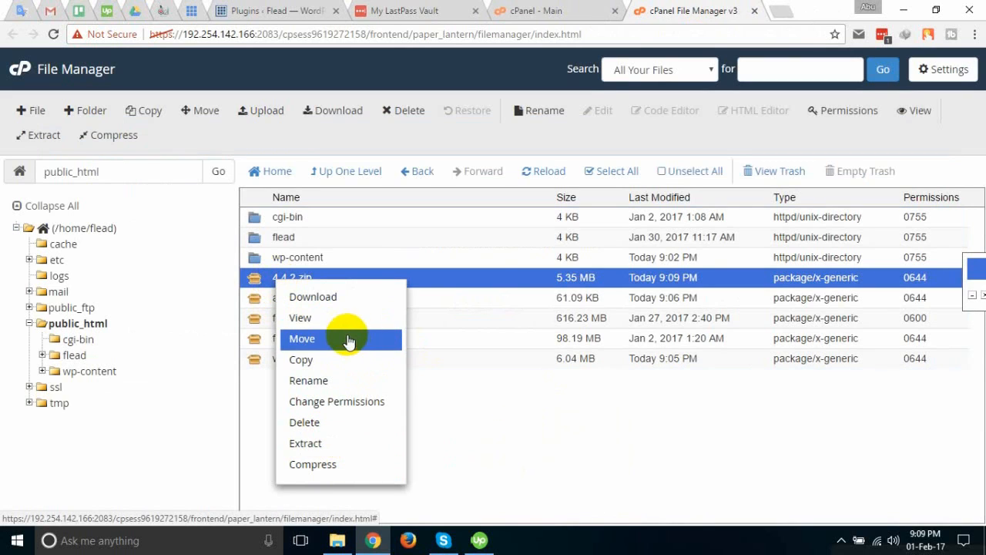
click(308, 446)
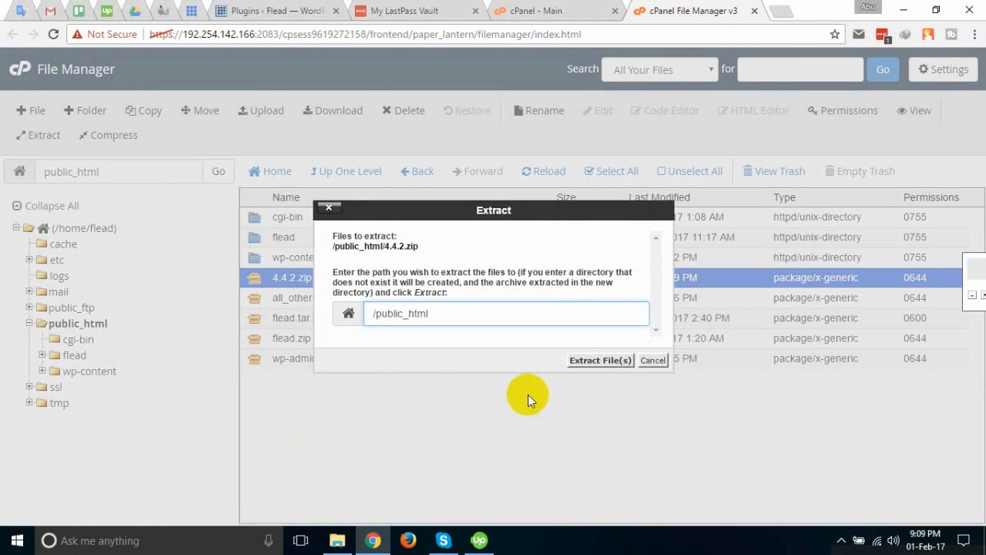
click(590, 361)
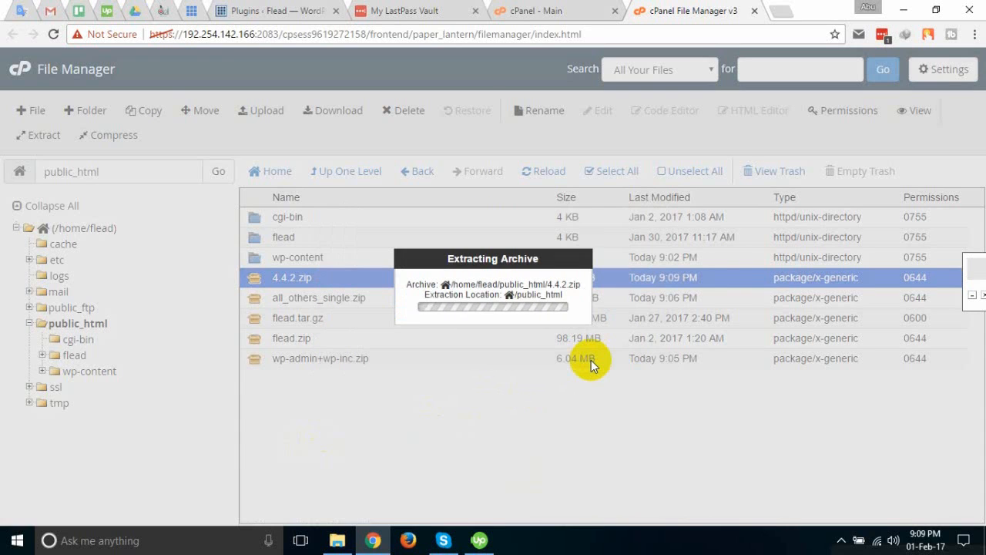
click(728, 434)
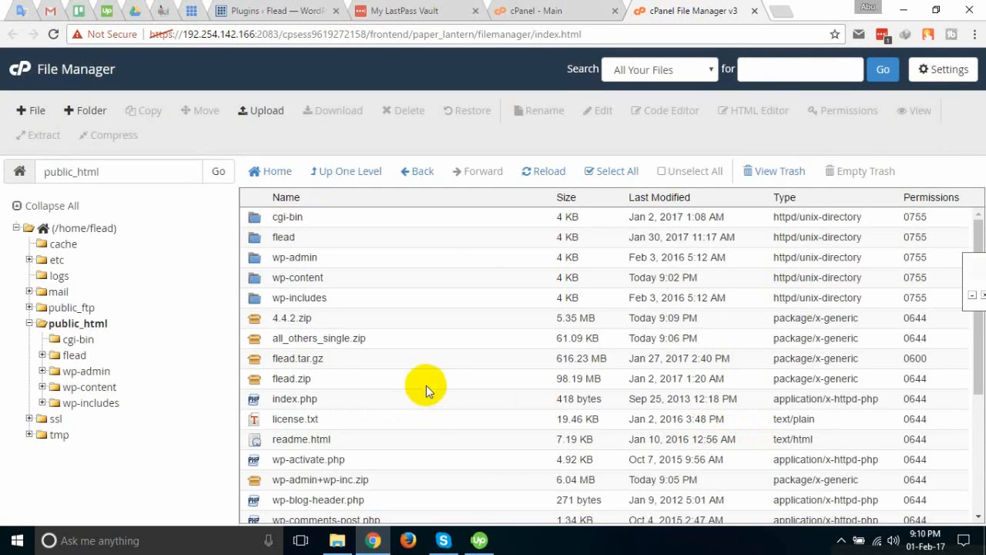
scroll(393, 381, down, 5)
scroll(394, 385, up, 5)
scroll(394, 386, down, 5)
scroll(393, 386, up, 5)
- Open the Flead site from its admin page in a new tab and continue the WordPress setup in English (United States)
click(259, 11)
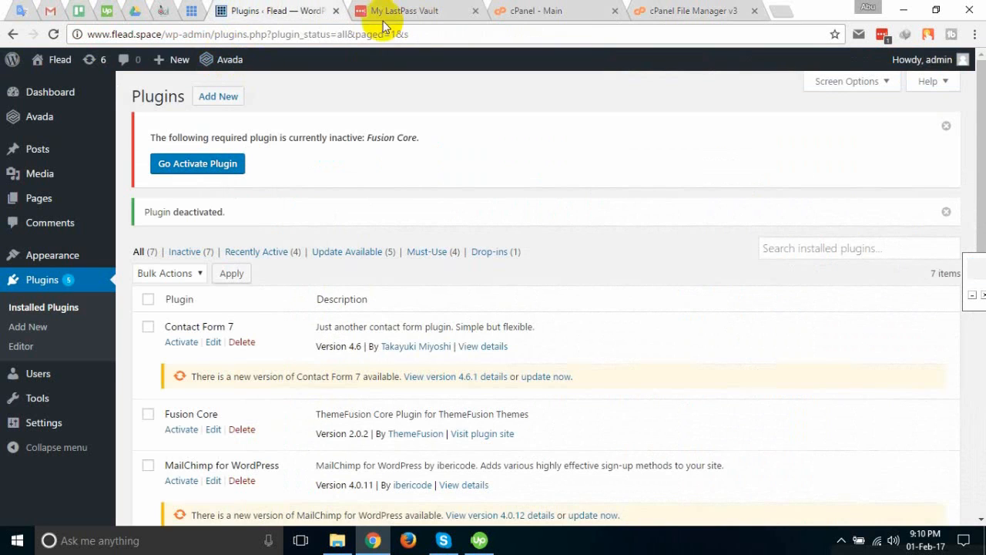
mouse_move(51, 62)
right_click(52, 87)
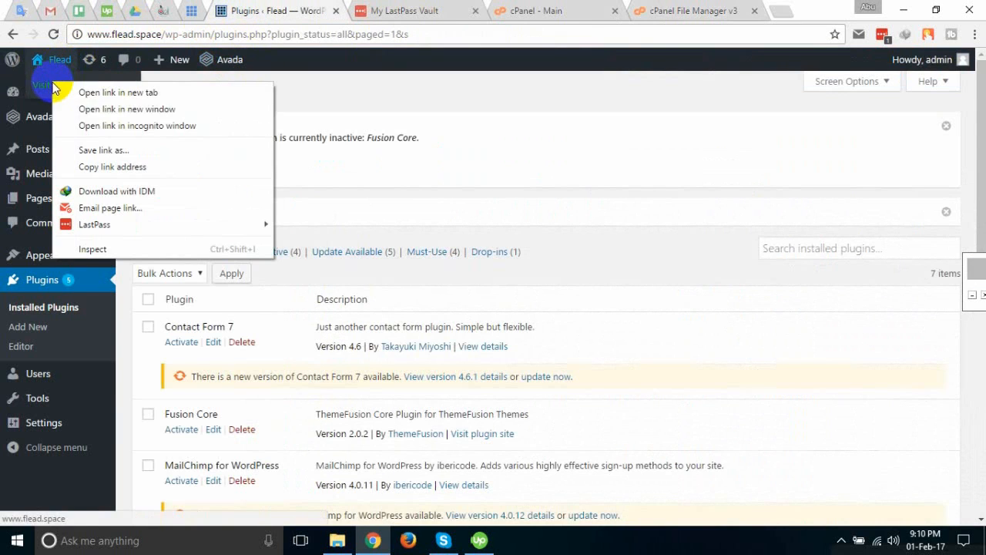
click(96, 92)
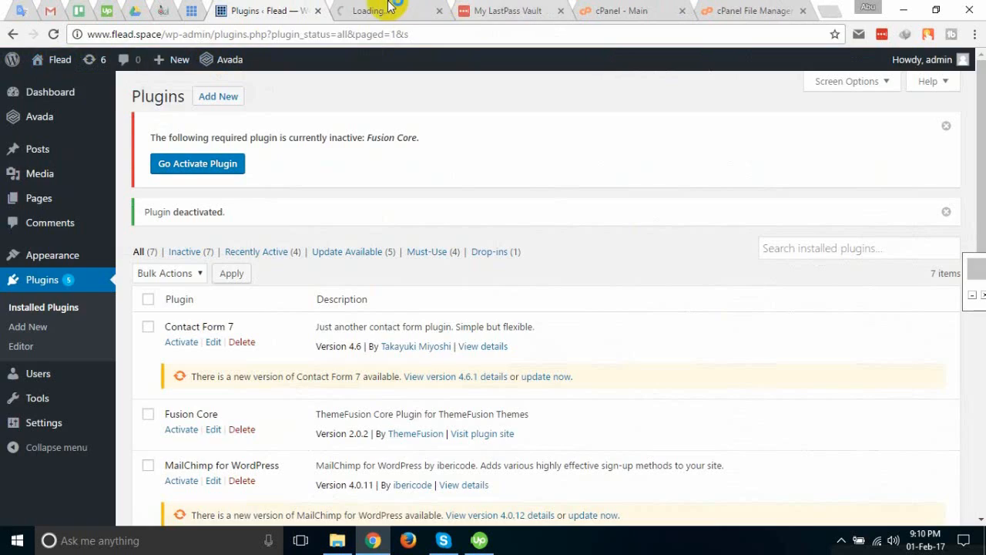
click(378, 9)
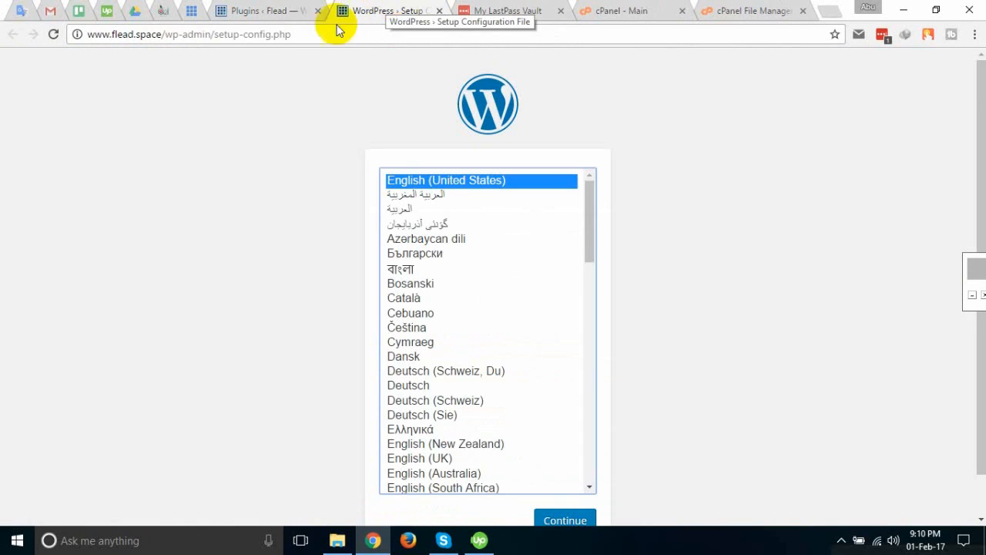
scroll(264, 212, down, 1)
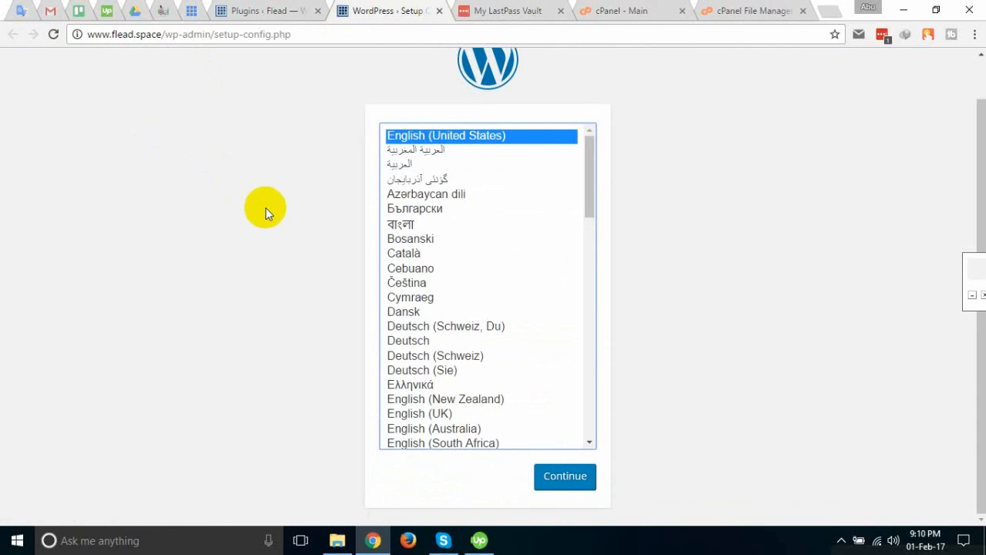
scroll(264, 212, up, 1)
scroll(264, 212, down, 1)
click(564, 488)
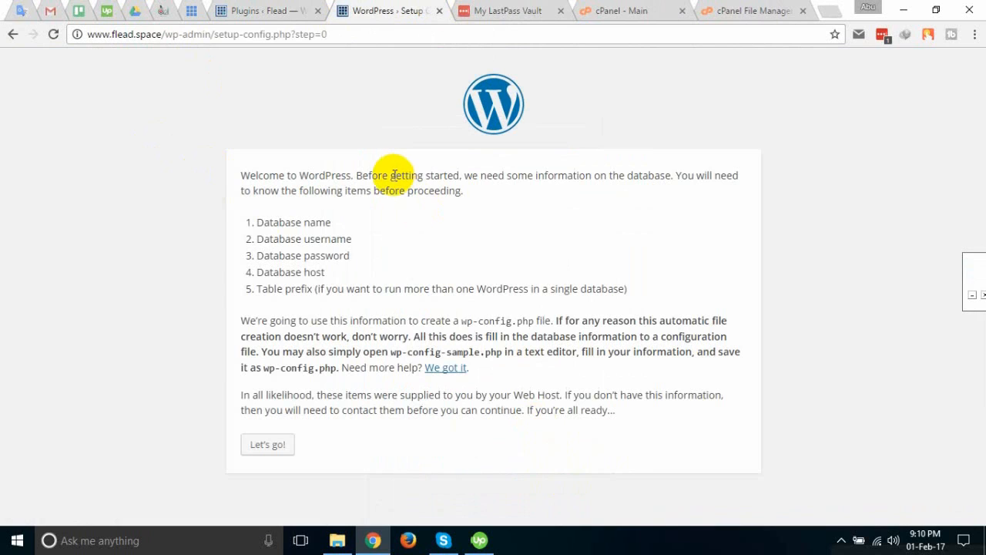
- Return to the cPanel File Manager and check the public_html listing for a wp-config.php file
click(284, 10)
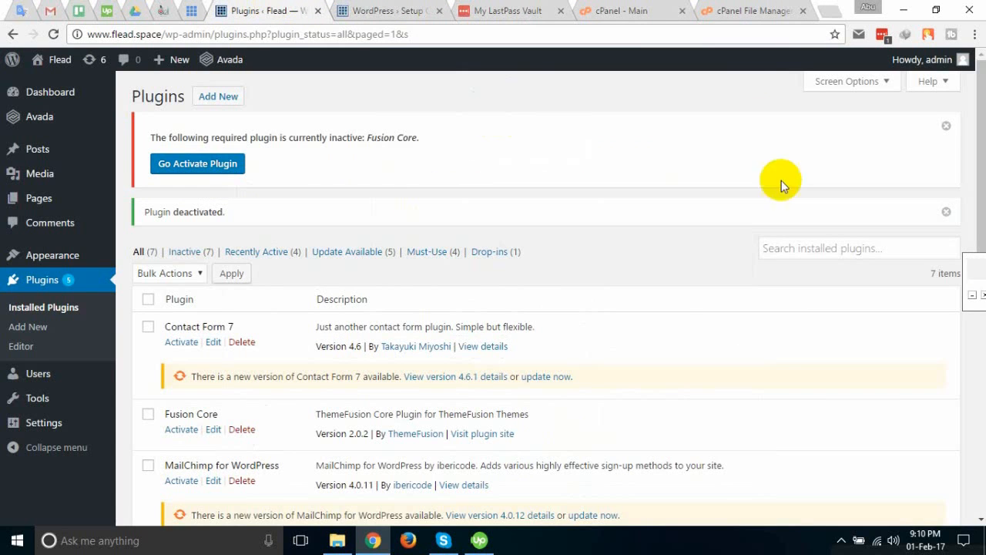
click(746, 9)
scroll(442, 262, down, 2)
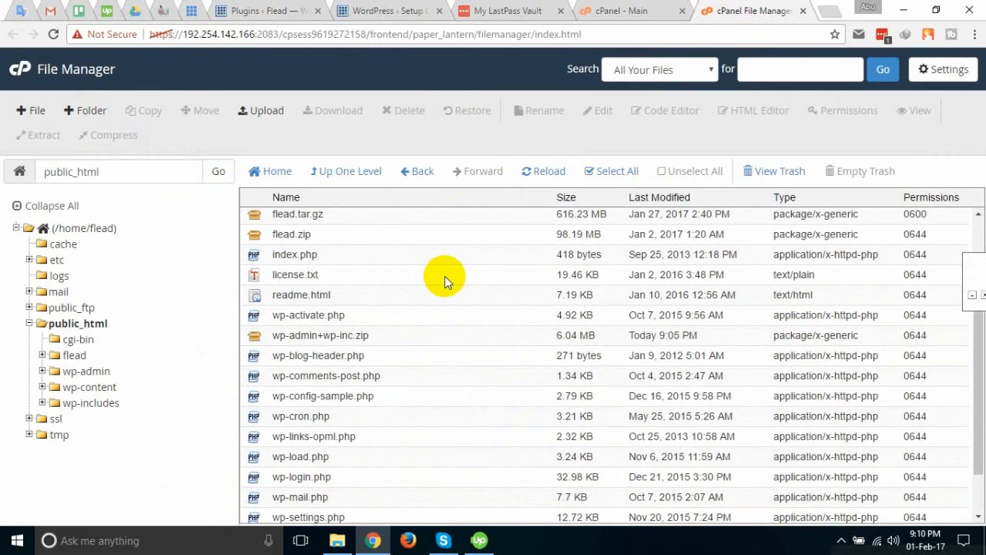
scroll(445, 275, up, 1)
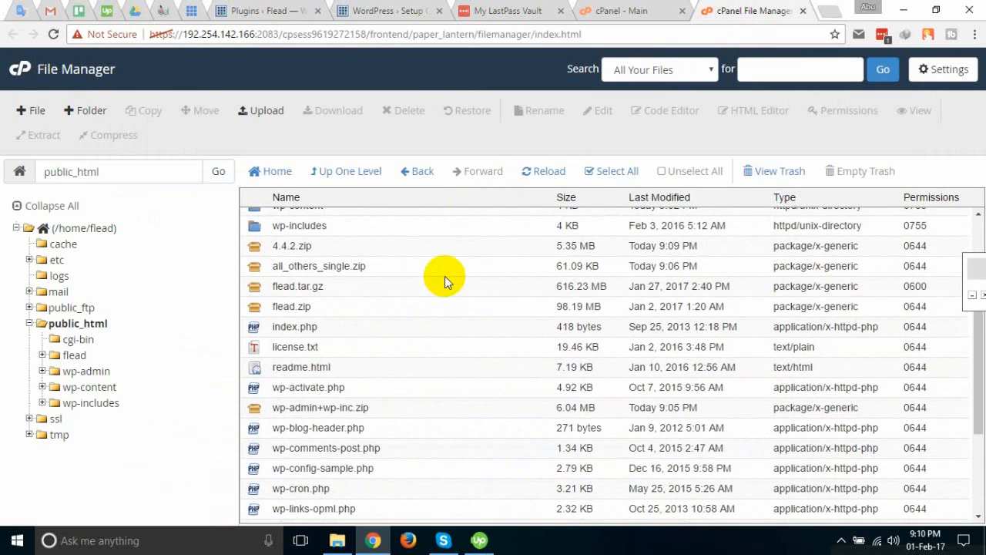
scroll(445, 275, up, 1)
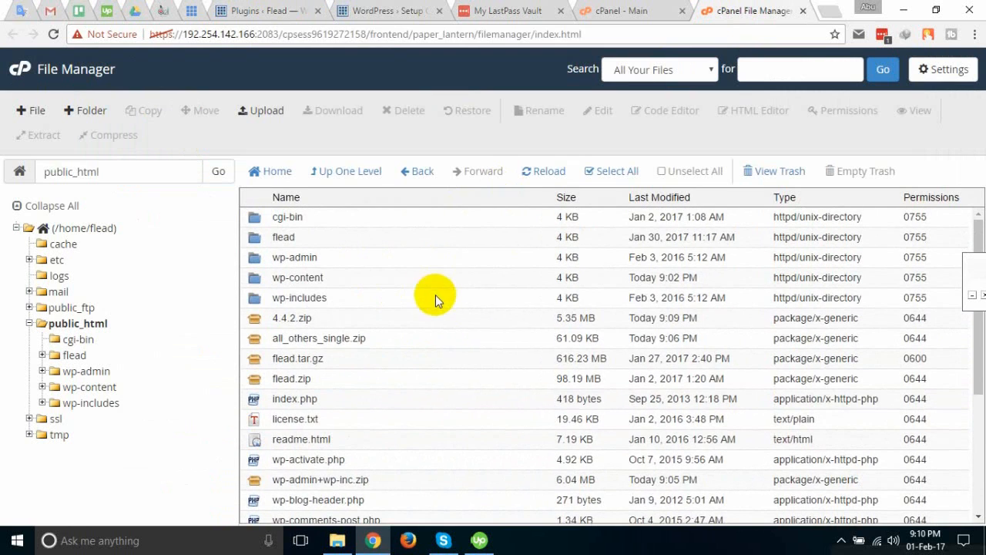
scroll(385, 319, down, 2)
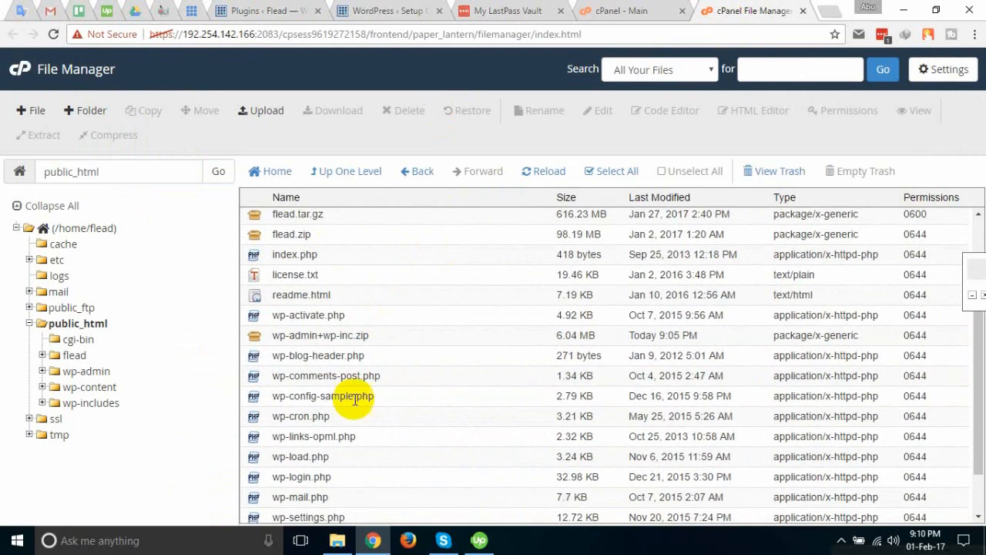
scroll(341, 378, up, 2)
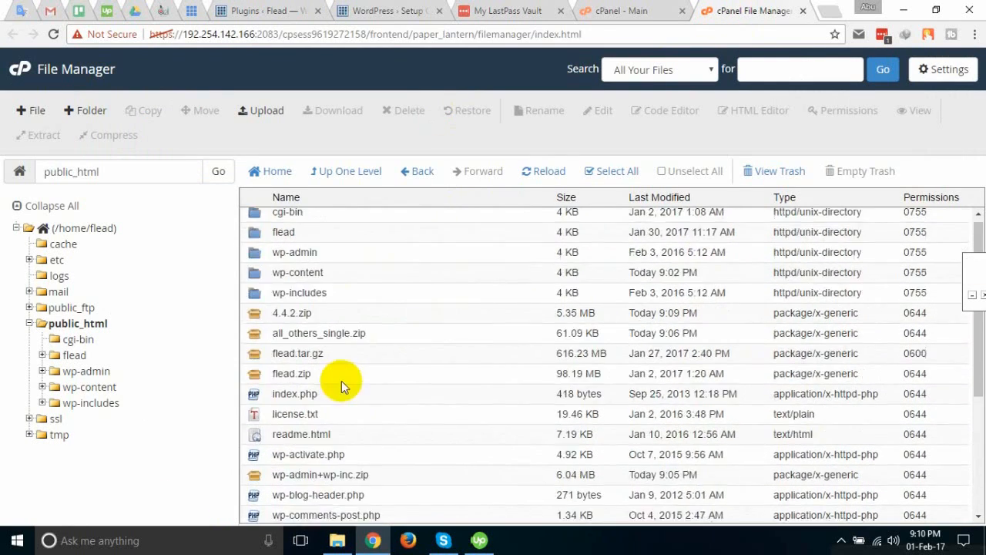
scroll(341, 383, down, 1)
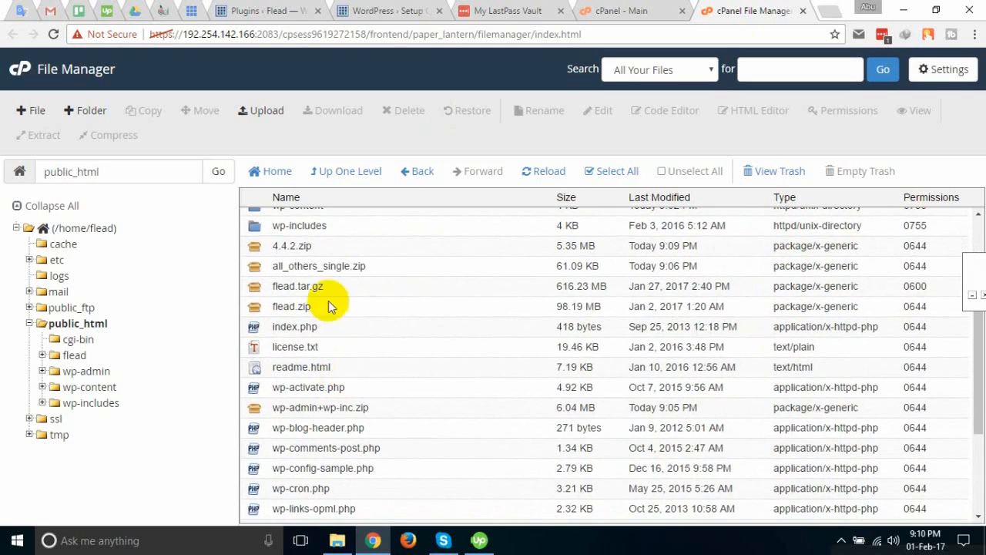
- Create a new folder named polash inside /public_html
click(293, 265)
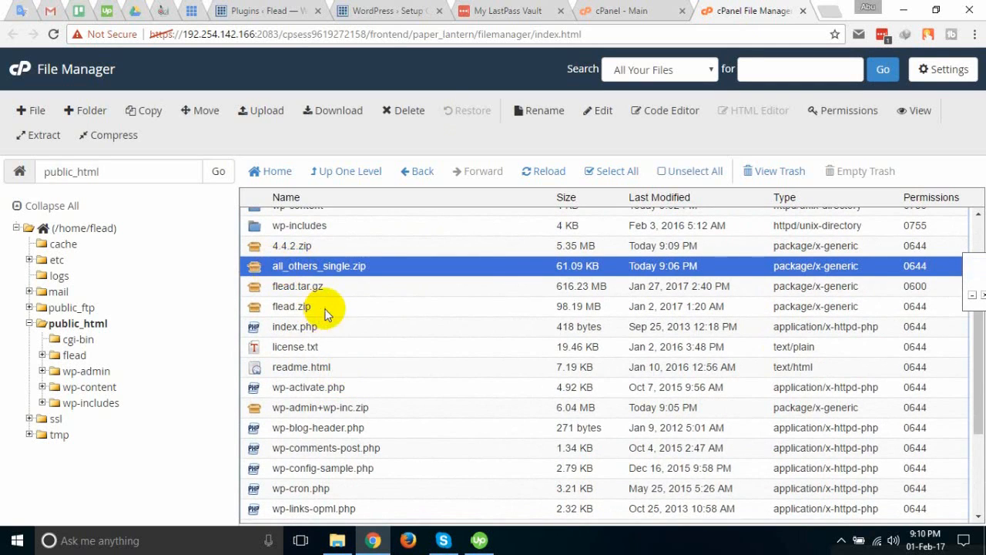
scroll(372, 291, up, 2)
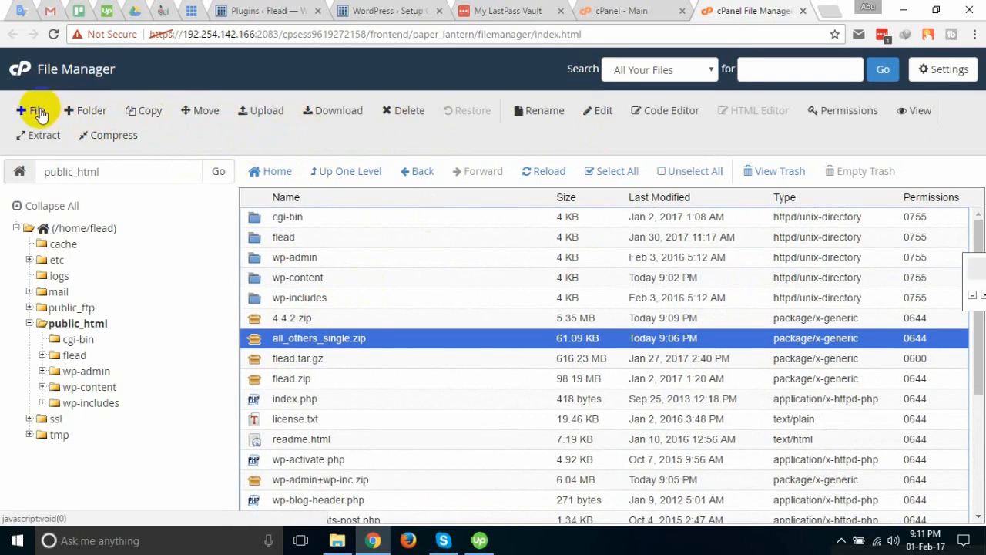
click(78, 111)
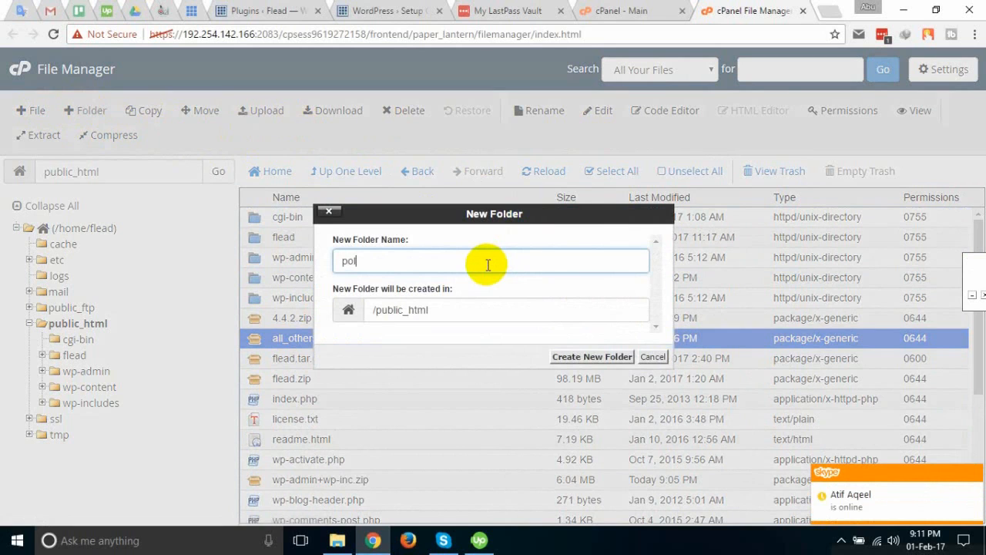
click(592, 357)
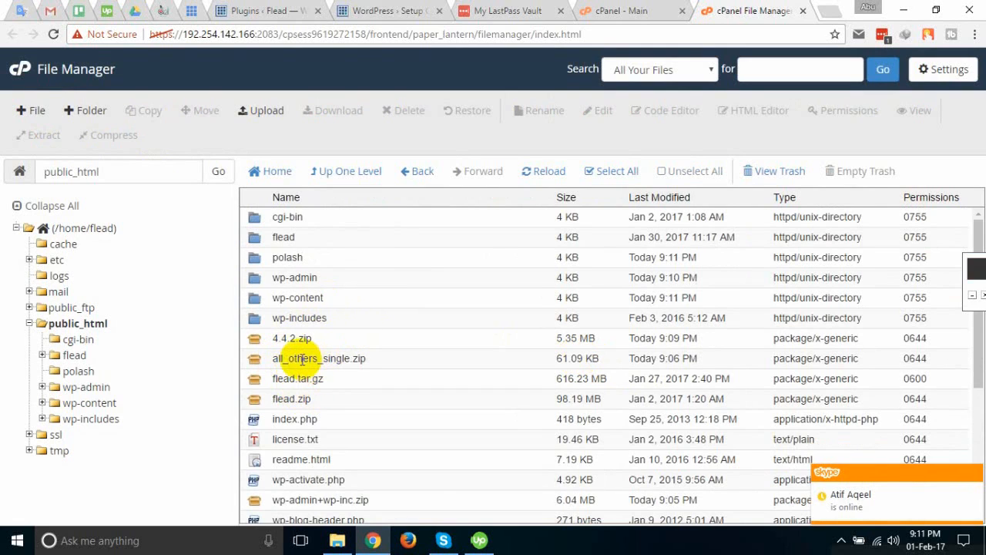
- Extract the all_others_single.zip backup into /public_html/polash and dismiss the extraction results
right_click(301, 359)
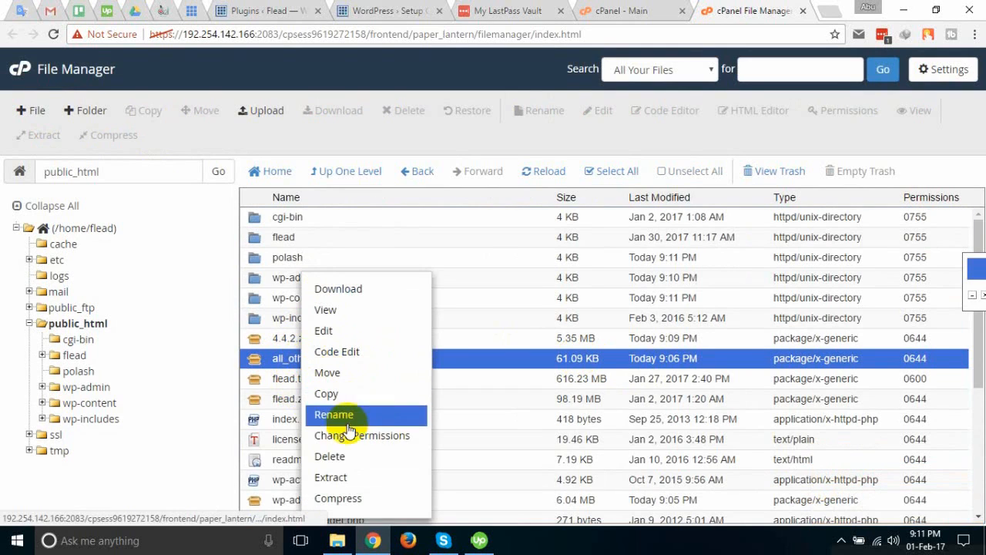
click(332, 479)
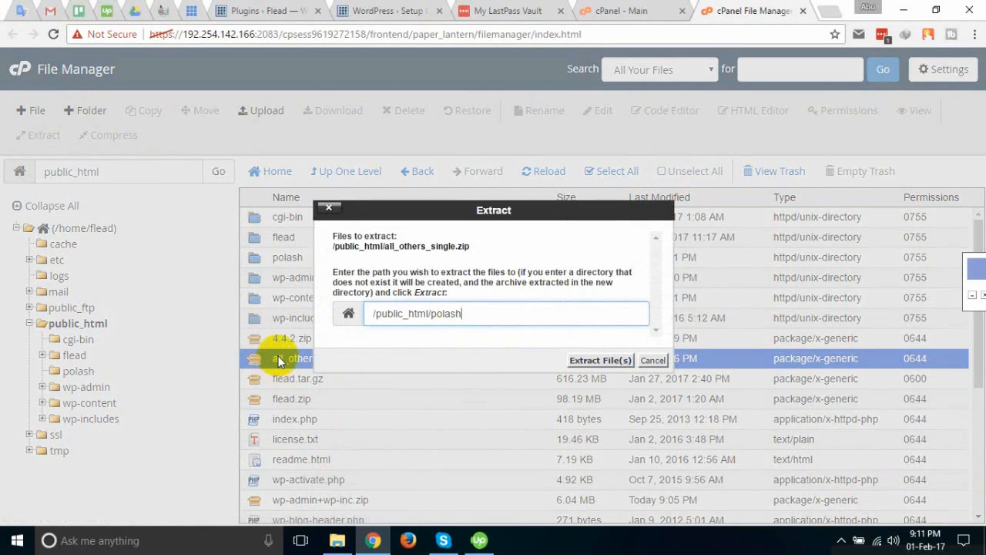
click(595, 362)
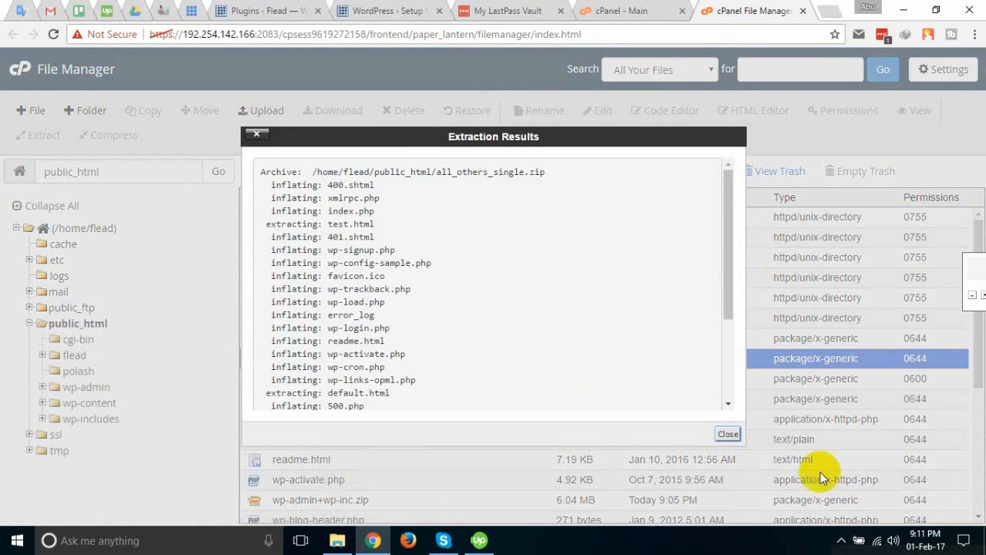
click(728, 436)
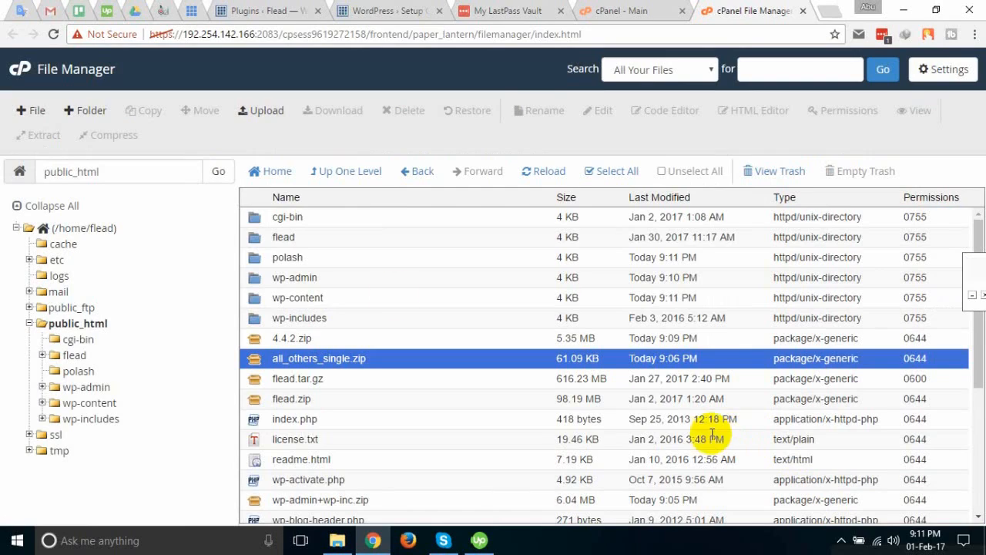
- Look for wp-config.php in the extracted polash folder and compare with the file listing in public_html
double_click(256, 260)
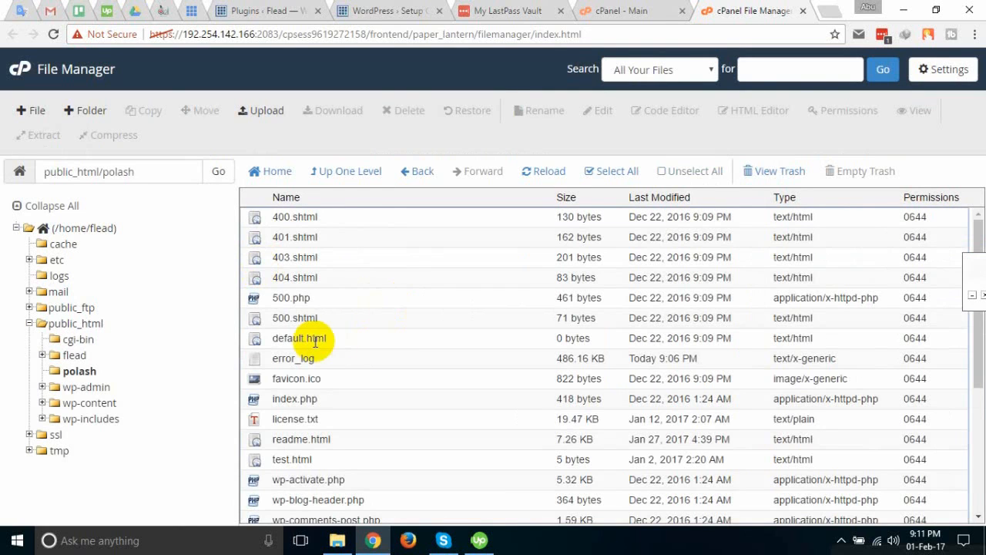
scroll(315, 342, down, 2)
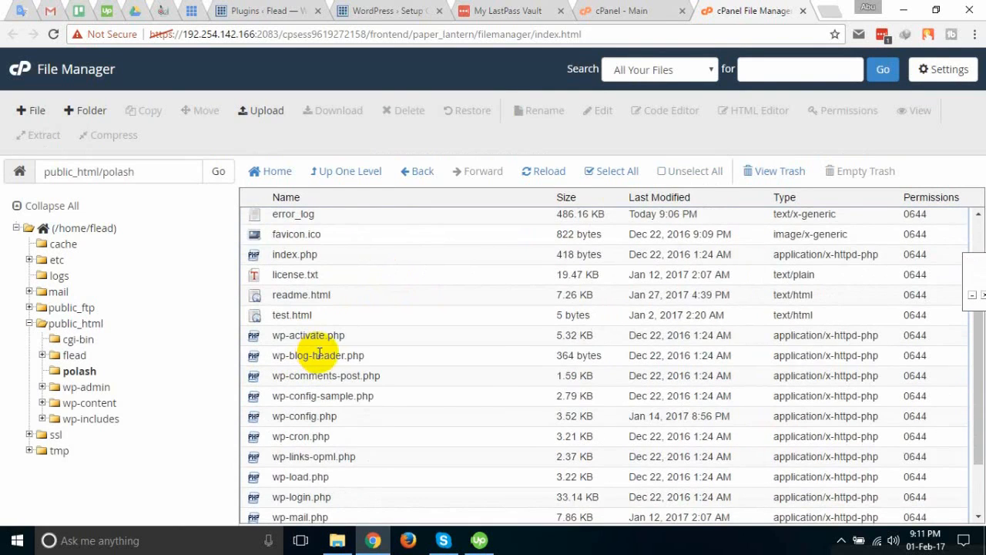
click(287, 417)
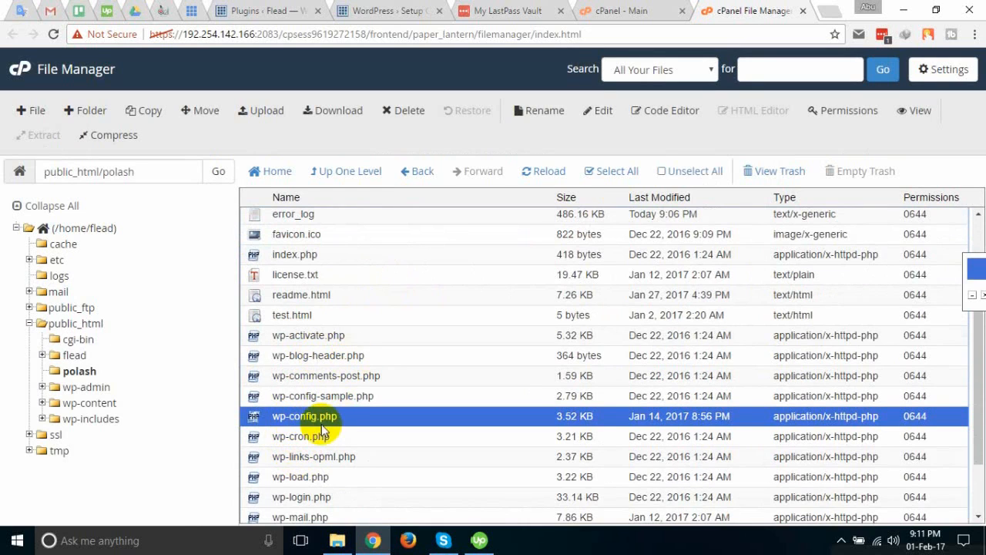
click(350, 171)
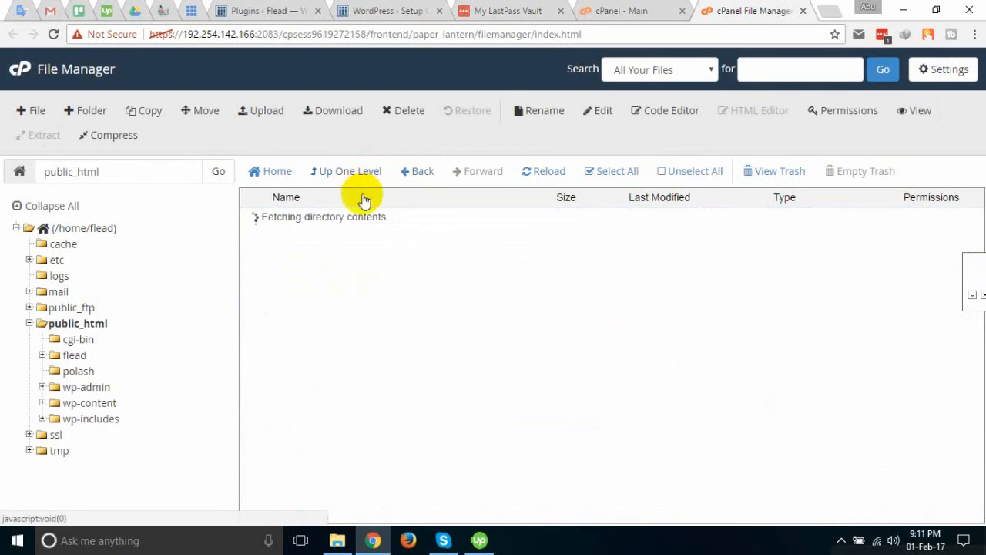
scroll(377, 303, down, 3)
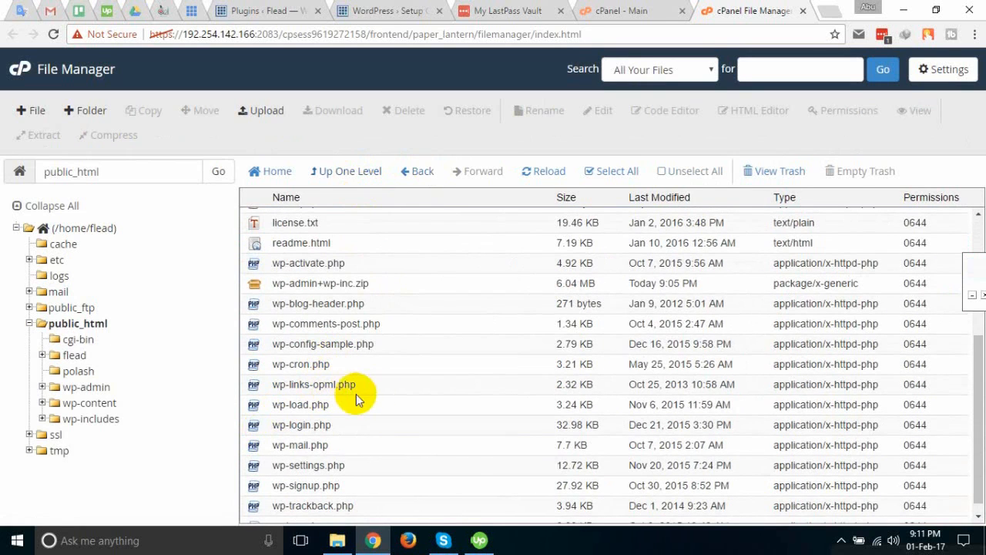
scroll(324, 416, down, 1)
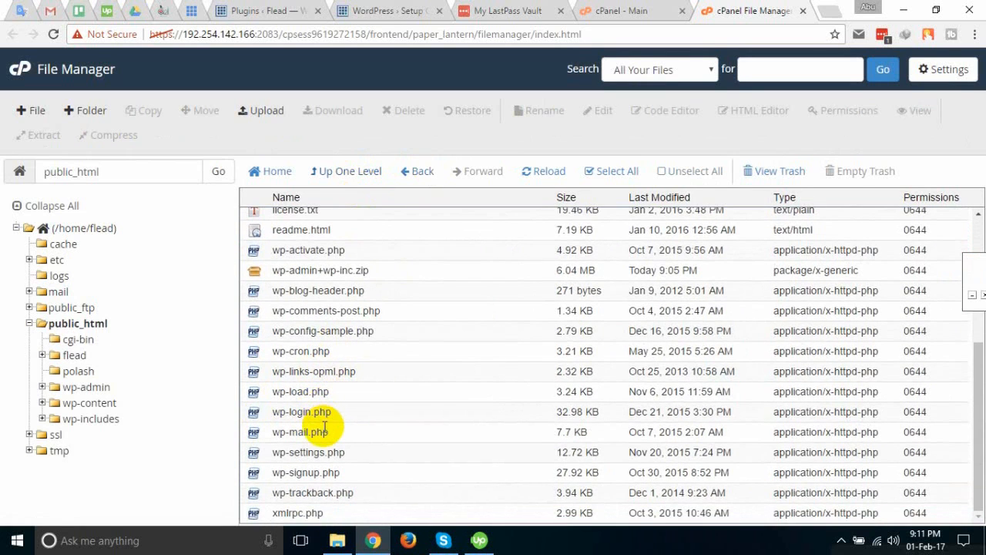
scroll(319, 407, up, 2)
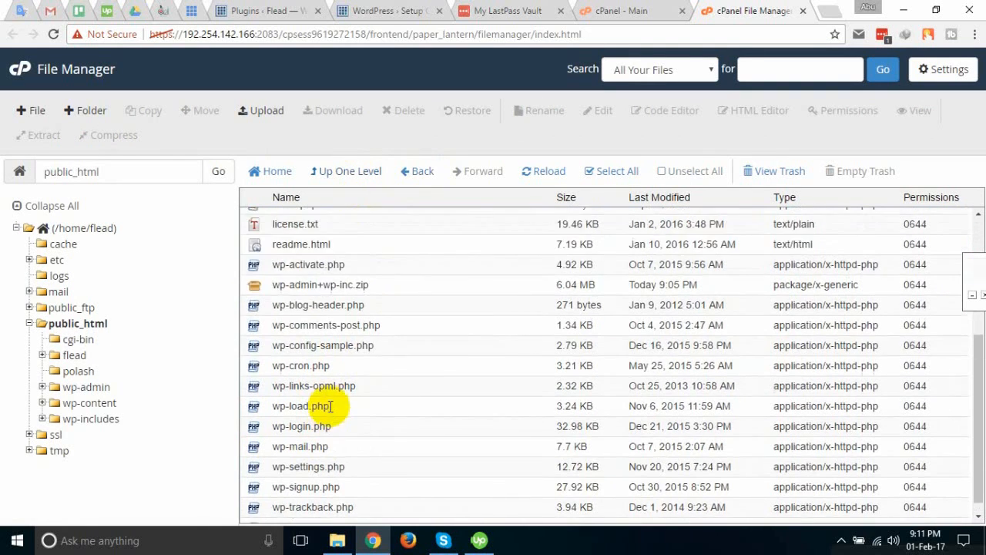
scroll(320, 399, down, 1)
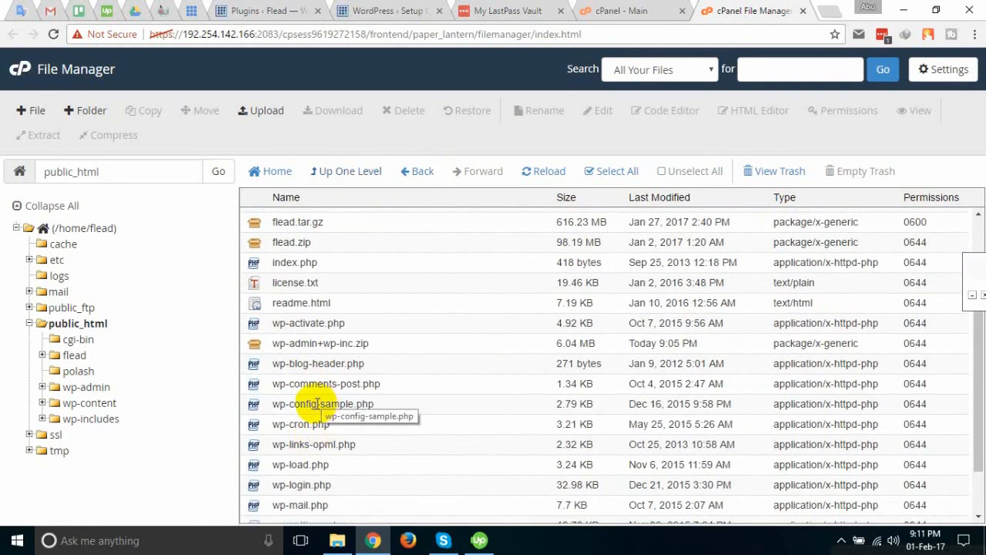
scroll(332, 370, up, 2)
- Copy wp-config.php from the polash folder to /public_html/
click(348, 176)
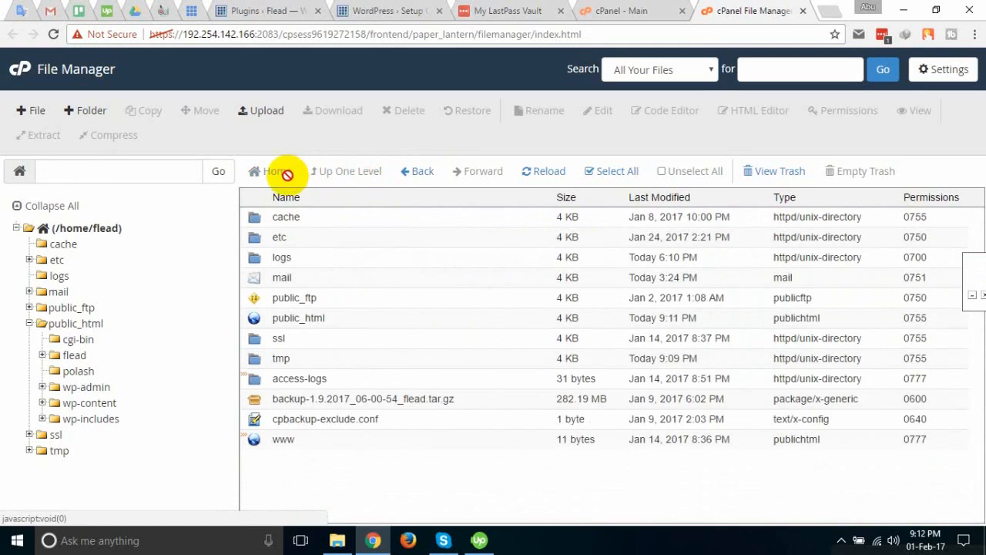
click(417, 176)
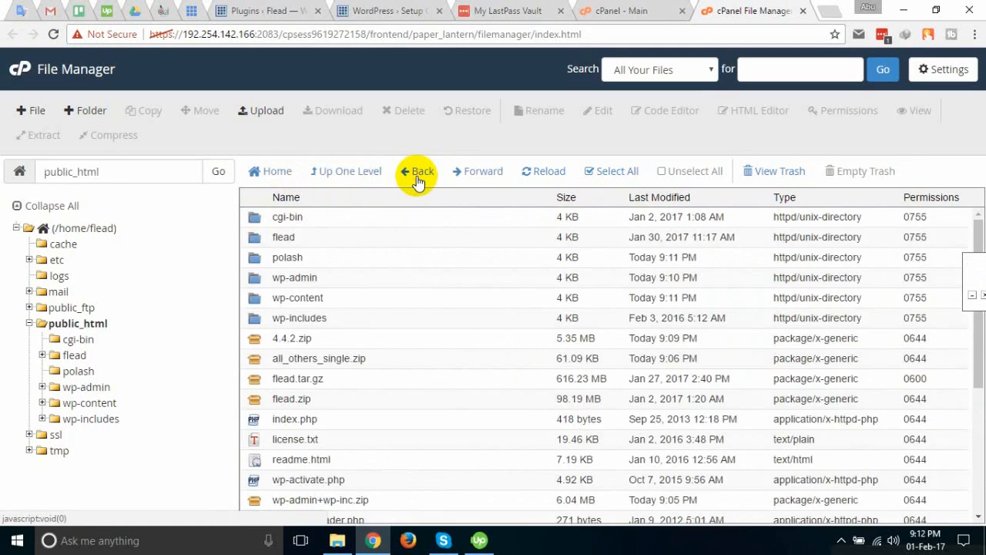
double_click(265, 260)
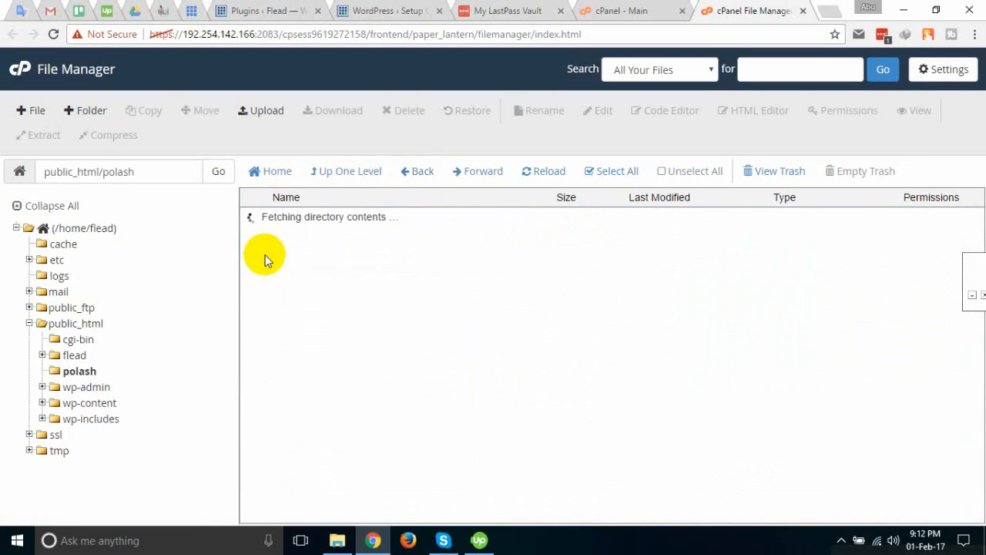
scroll(356, 438, down, 2)
scroll(356, 438, down, 2)
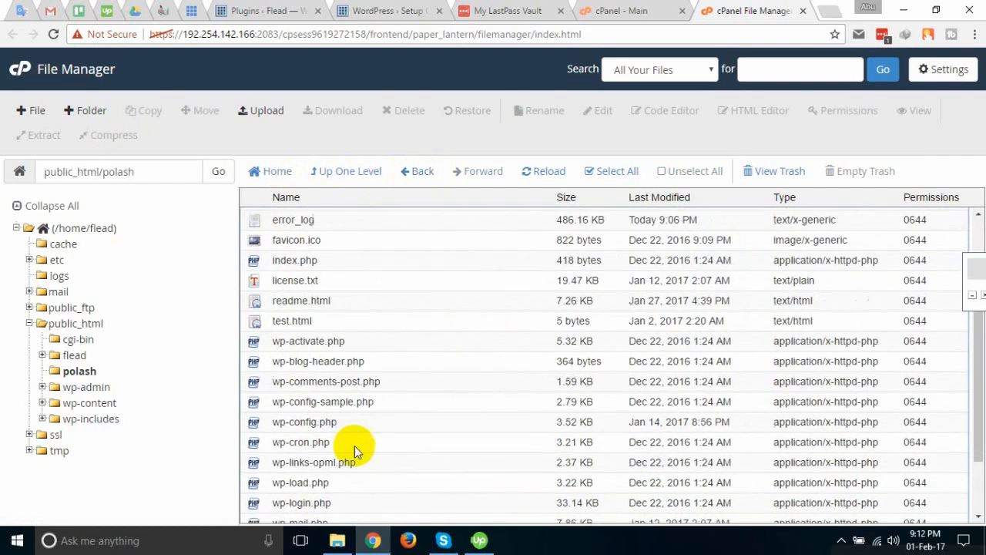
right_click(293, 415)
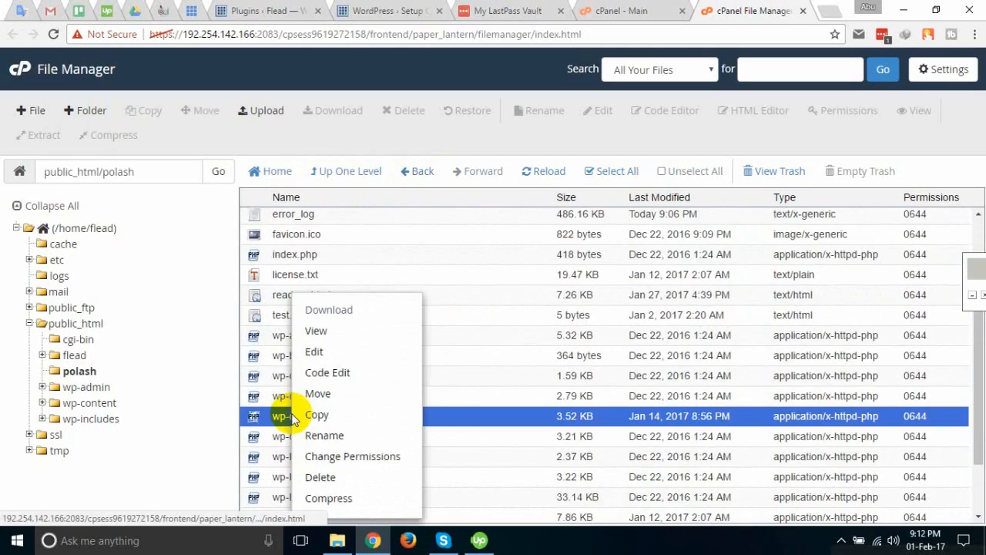
click(317, 416)
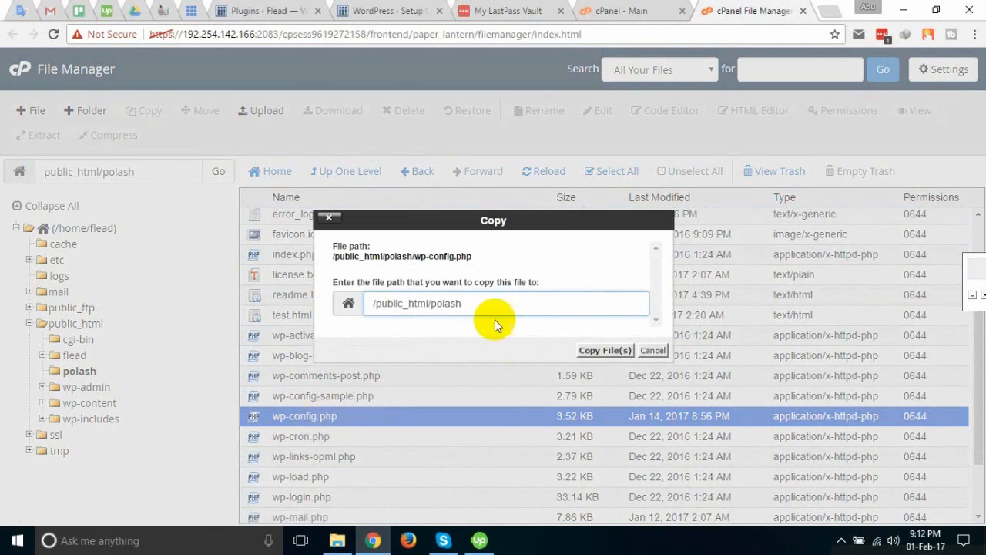
drag(462, 303, 434, 307)
key(BackSpace)
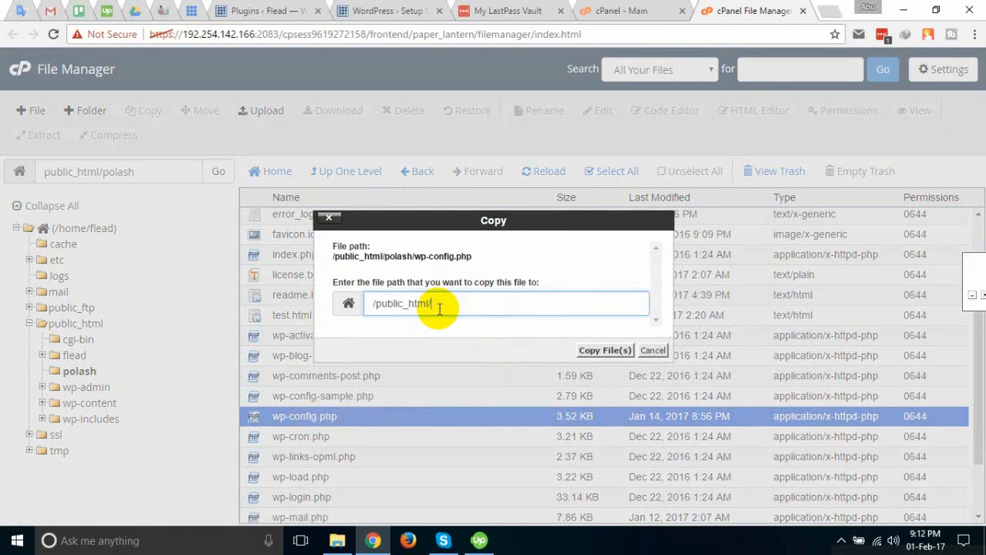
click(608, 349)
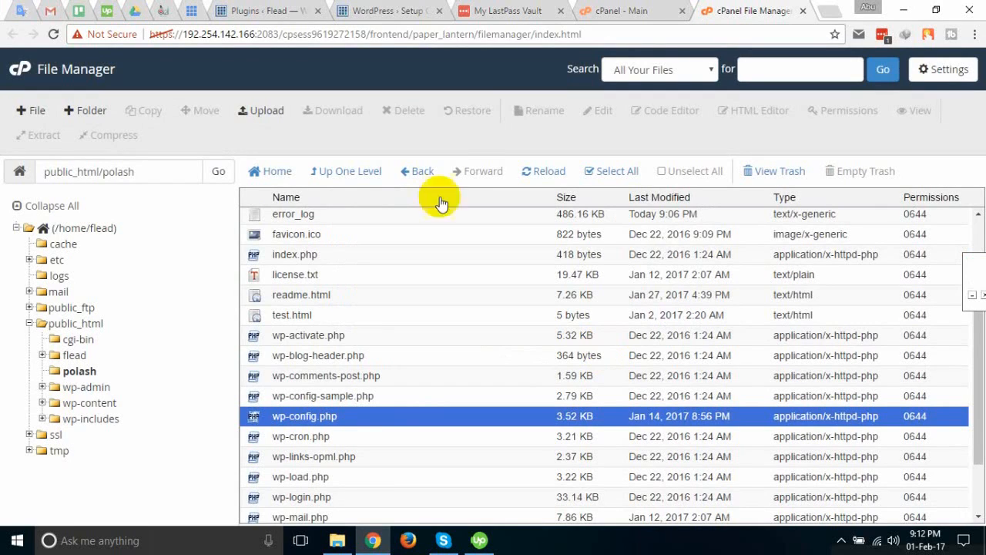
- Return to public_html, reload the listing and check for the copied wp-config.php file
click(351, 172)
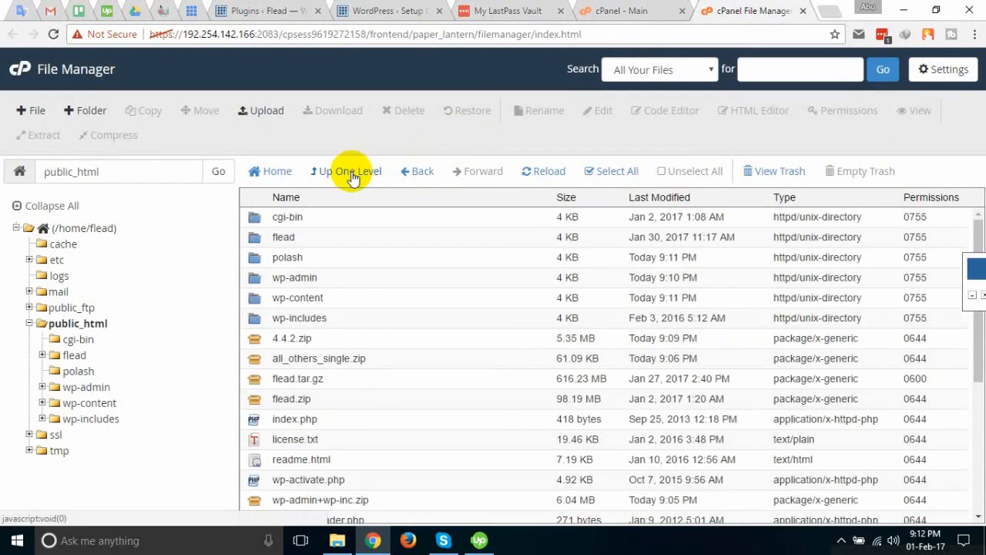
scroll(363, 370, down, 3)
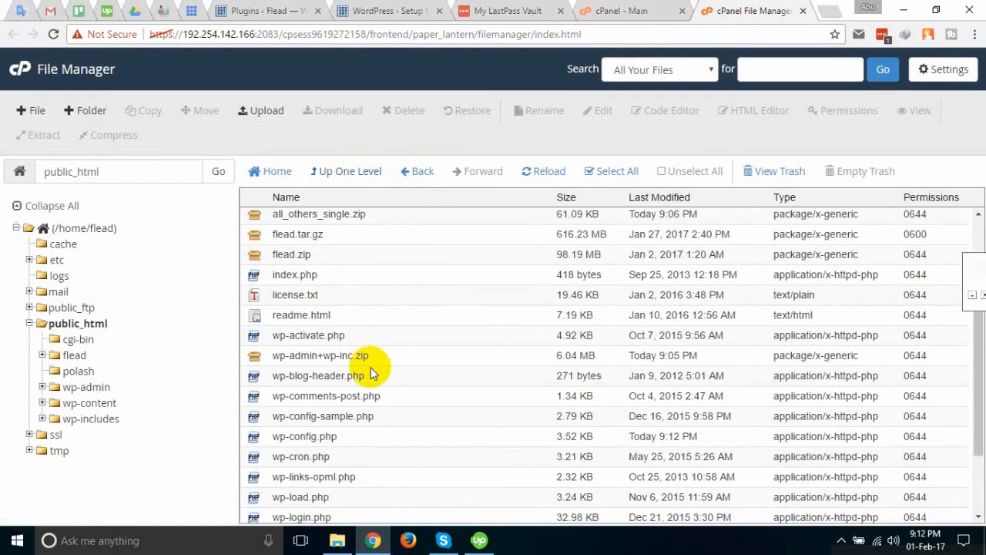
click(554, 171)
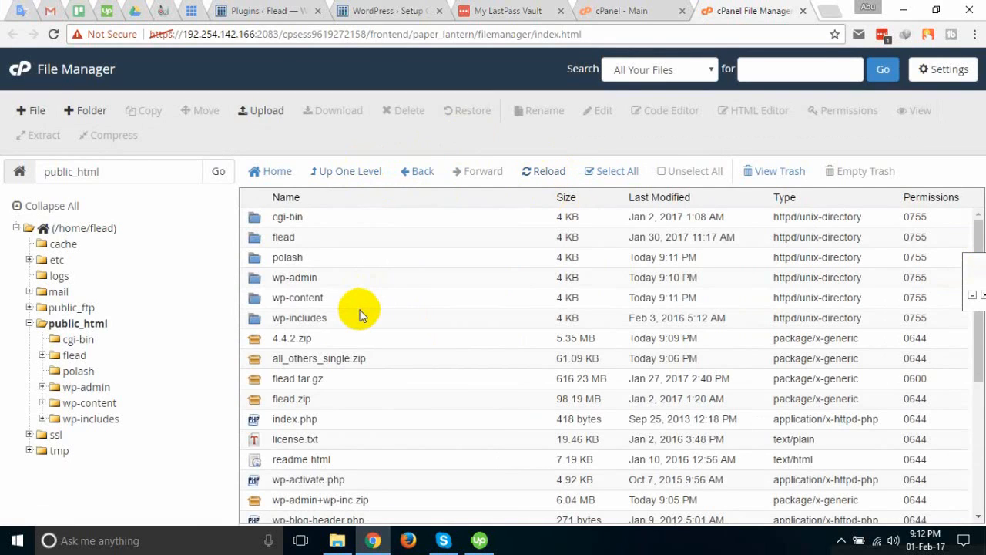
scroll(360, 314, down, 3)
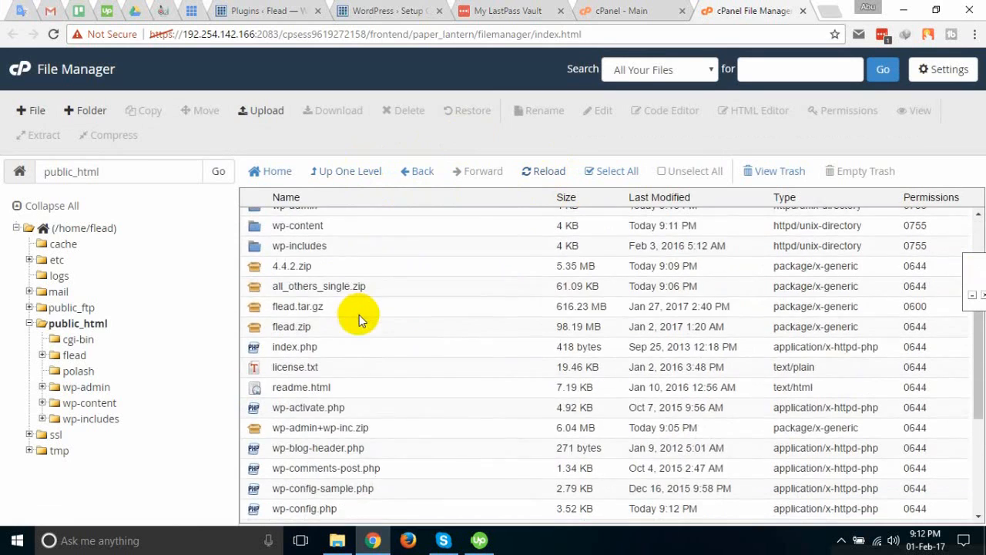
click(306, 437)
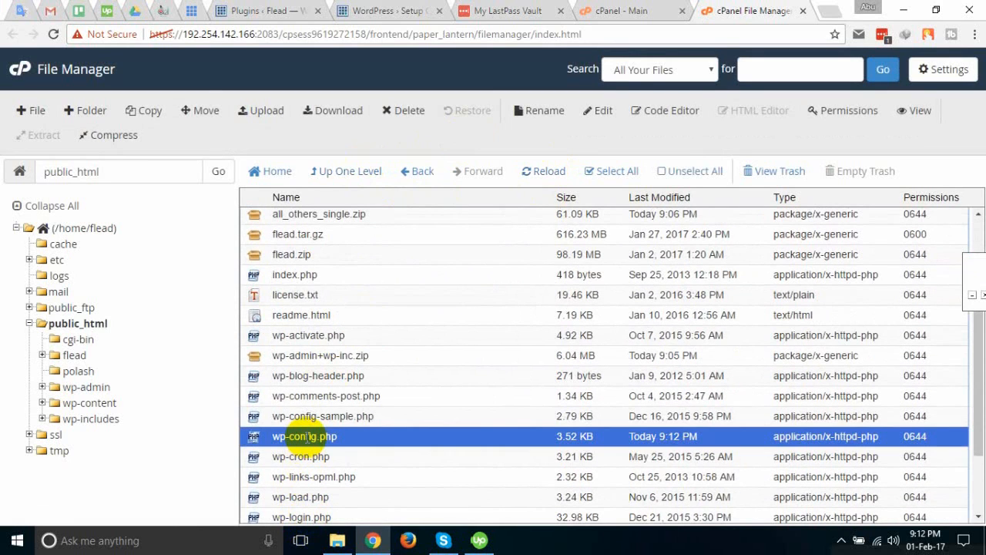
click(632, 10)
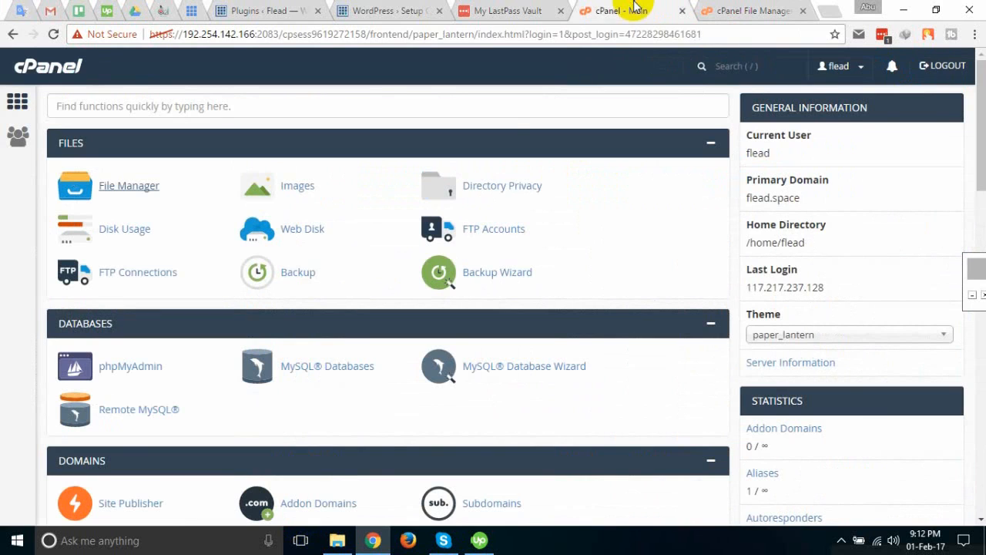
click(524, 11)
click(408, 9)
drag(327, 34, 215, 32)
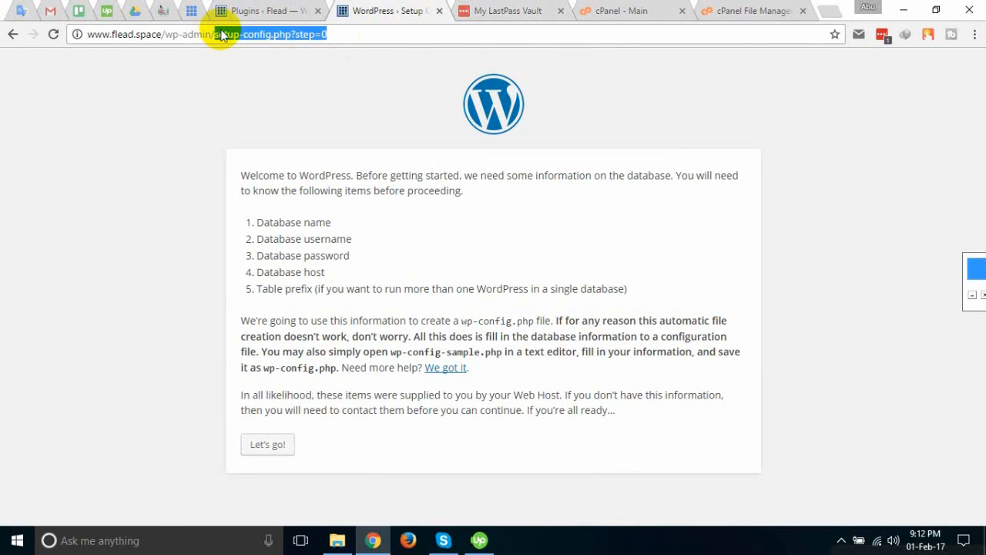
key(BackSpace)
key(BackSpace)
key(BackSpace)
key(BackSpace)
key(BackSpace)
key(BackSpace)
key(BackSpace)
key(BackSpace)
key(BackSpace)
key(BackSpace)
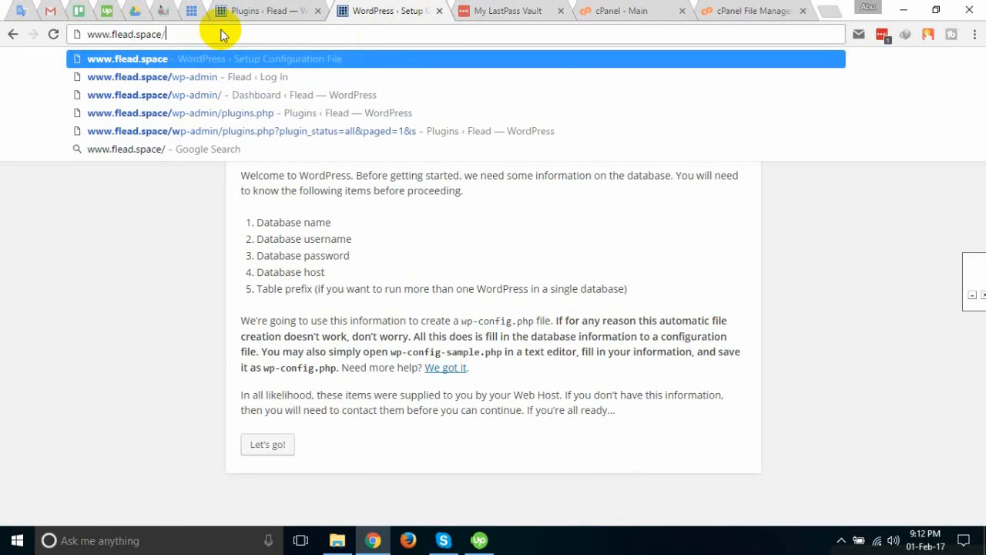
key(Return)
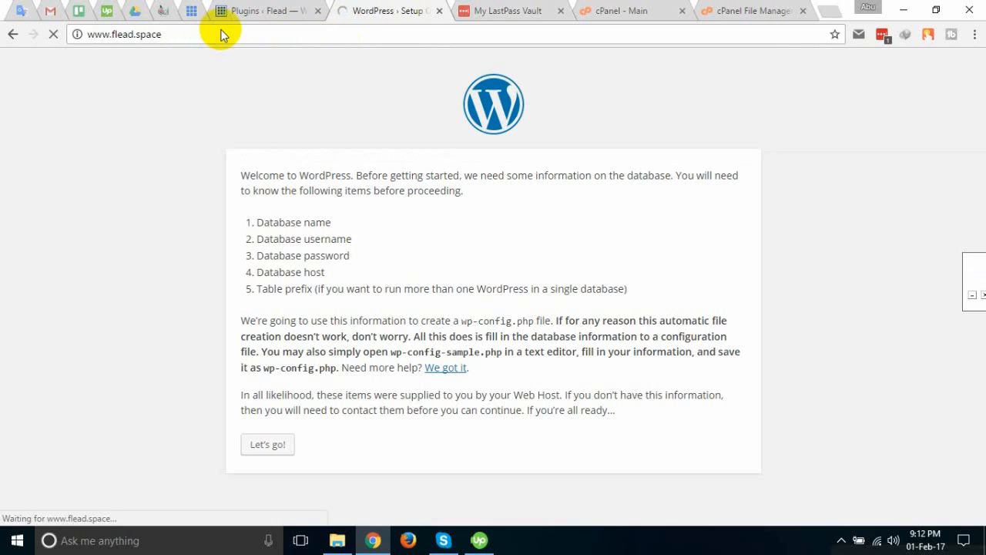
- Open the Dashboard from the Flead admin page, run the WordPress database update and continue to the admin
click(239, 11)
click(49, 103)
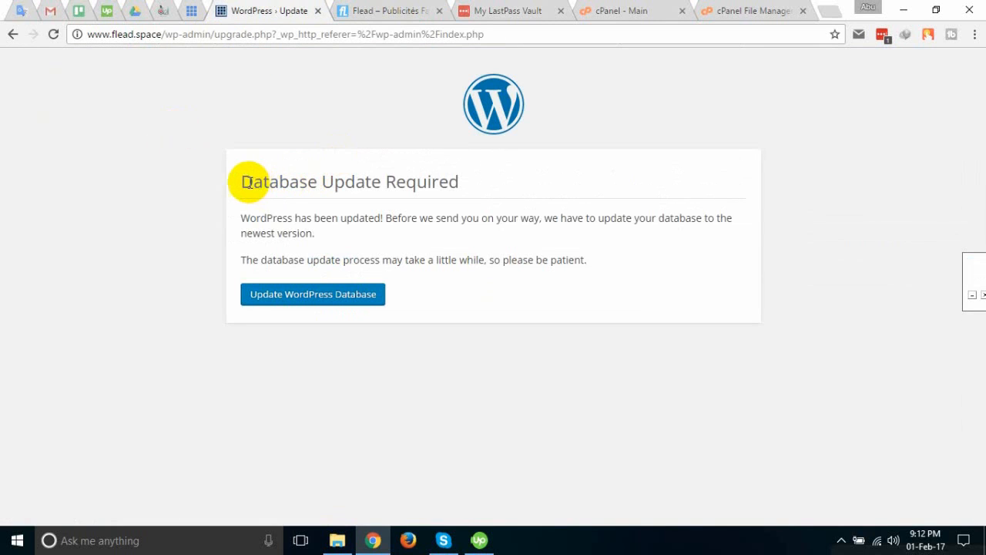
drag(243, 181, 493, 295)
click(493, 295)
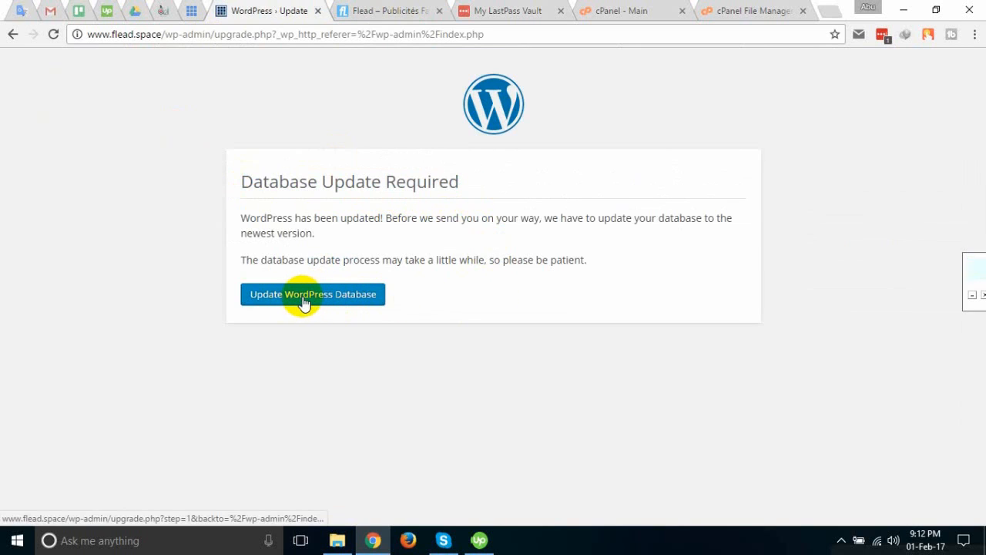
click(307, 296)
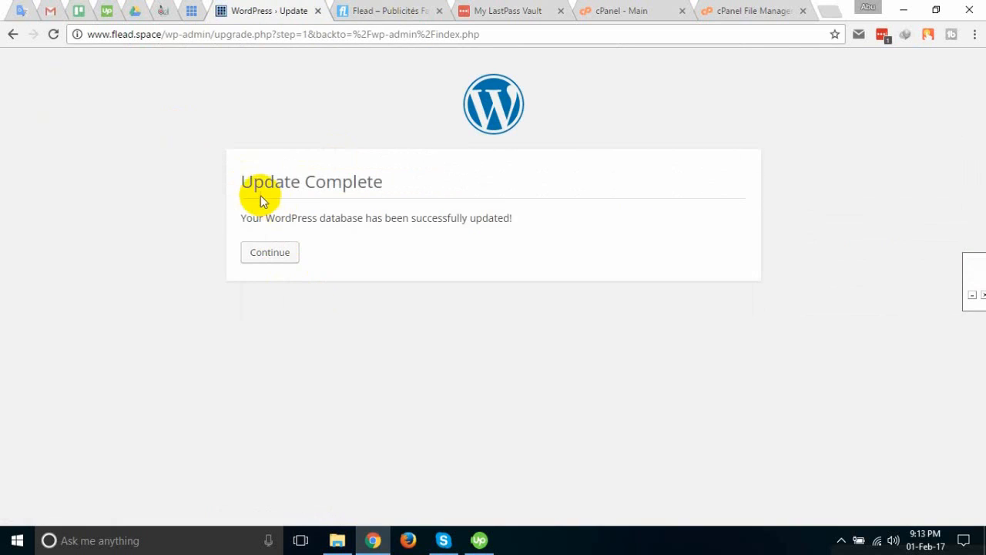
drag(239, 181, 553, 216)
click(270, 253)
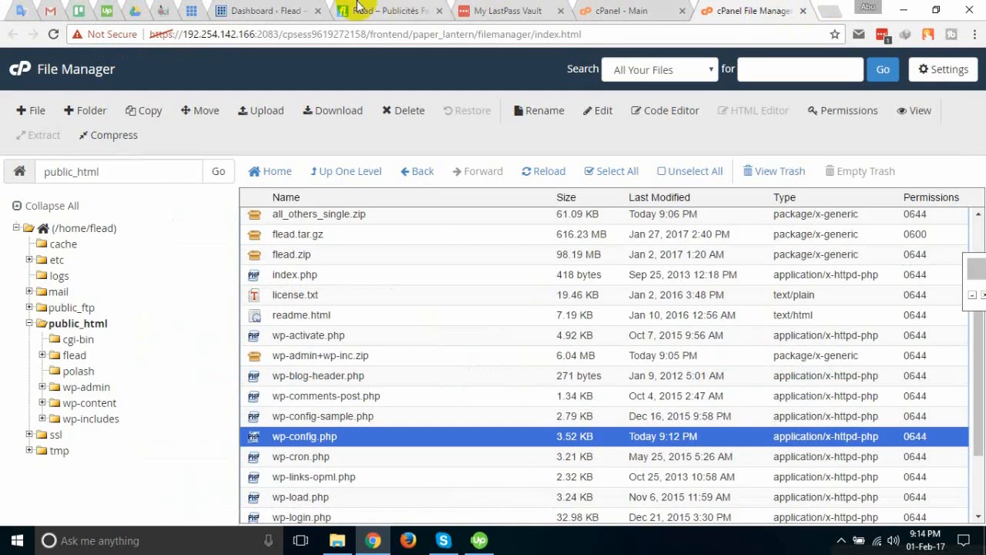
click(359, 9)
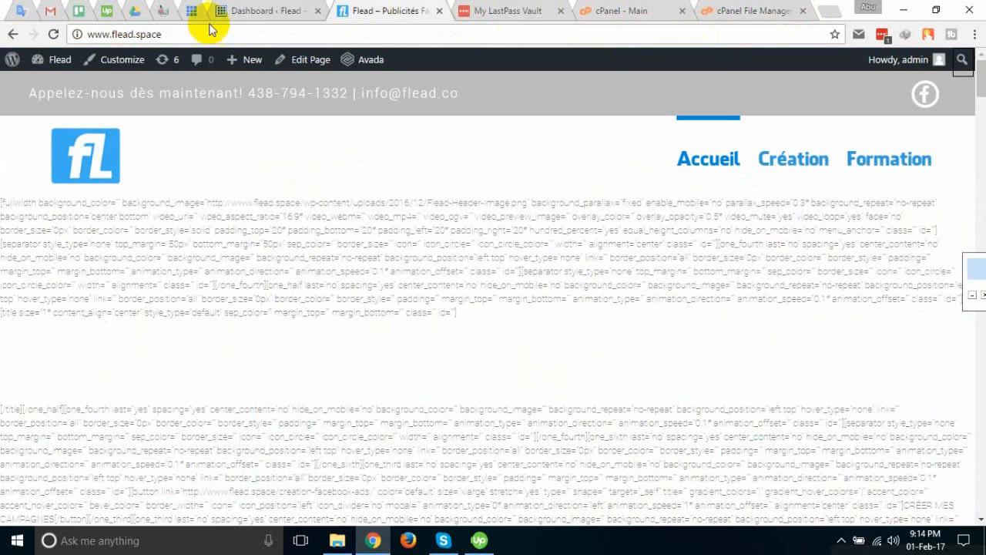
click(192, 36)
mouse_move(222, 59)
key(Right)
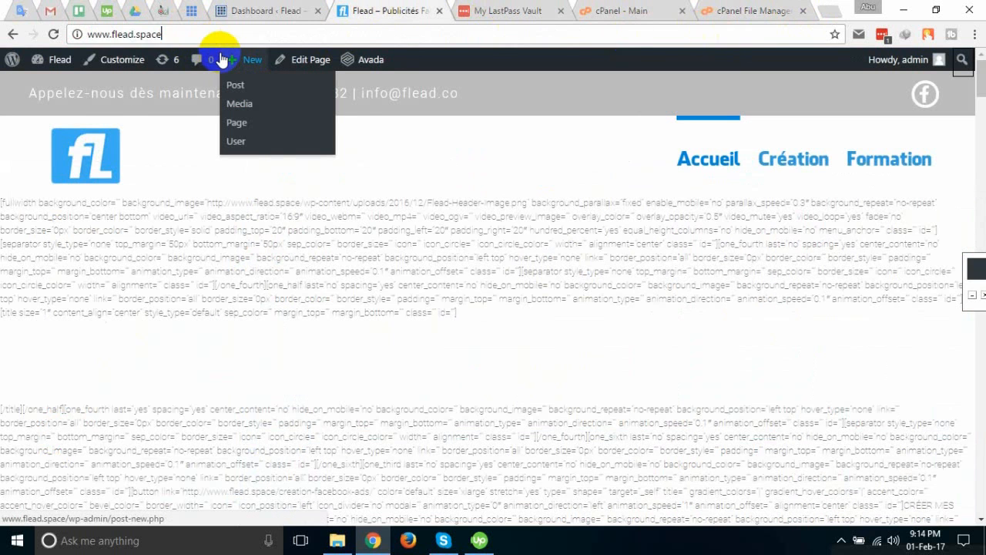
text(/r)
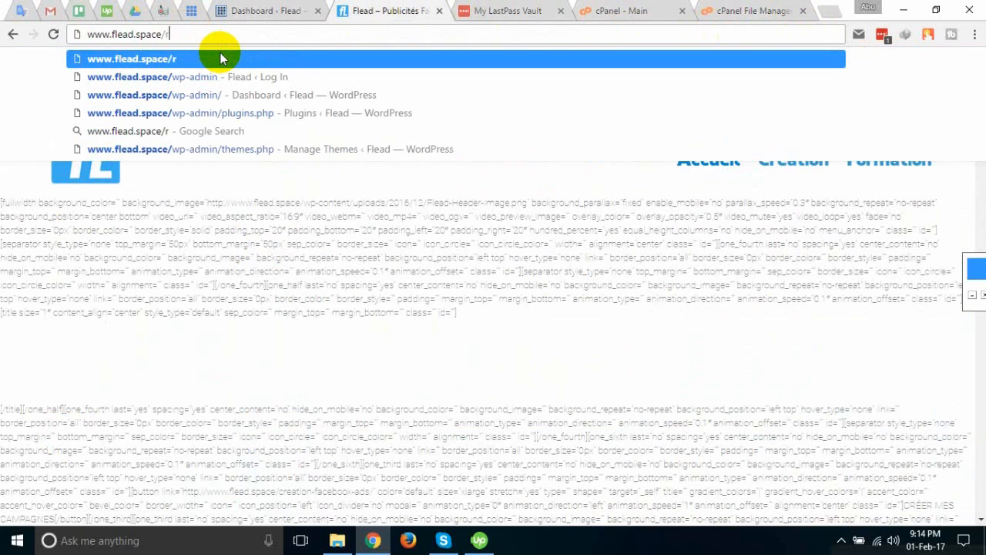
text(eadme.html)
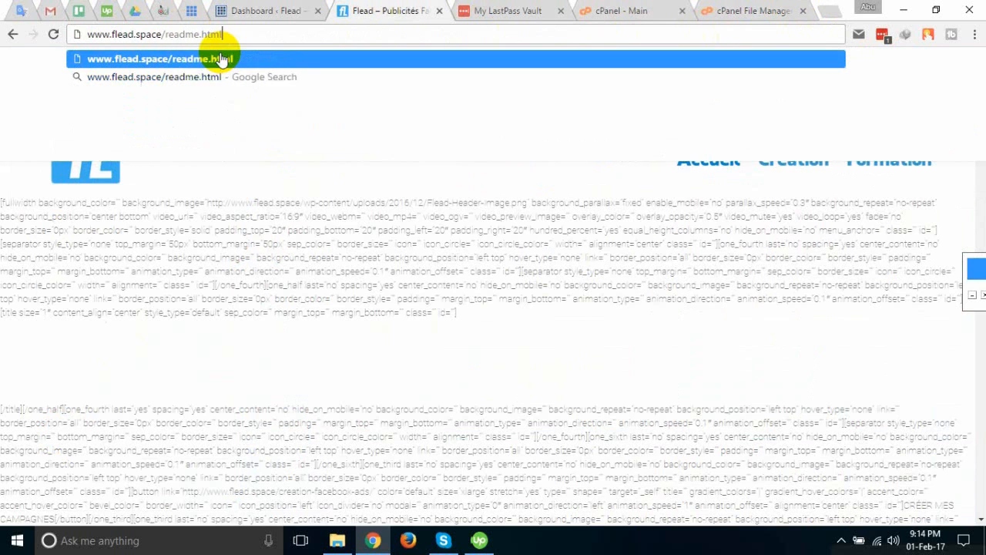
key(Return)
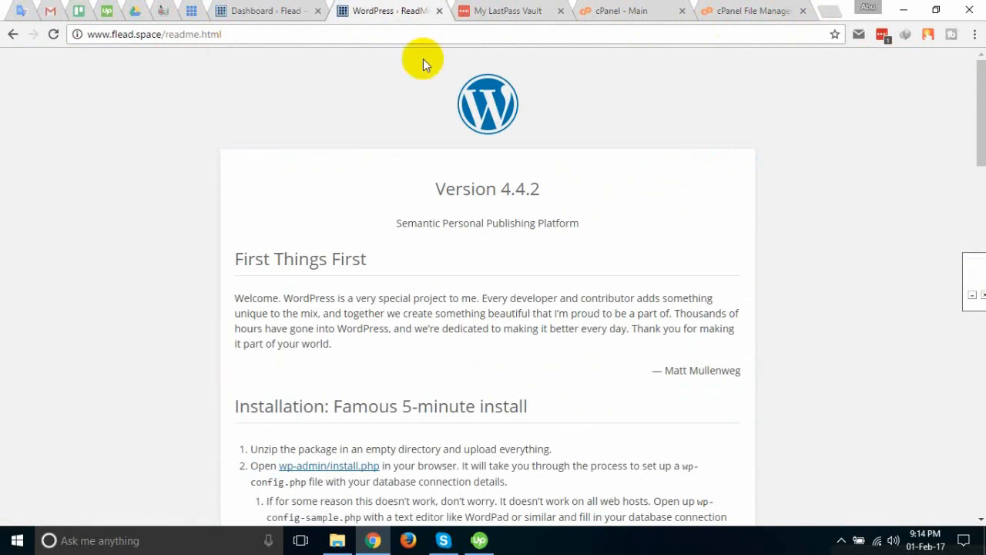
- Highlight the version number in the readme heading to check which WordPress version is installed
drag(502, 186, 539, 186)
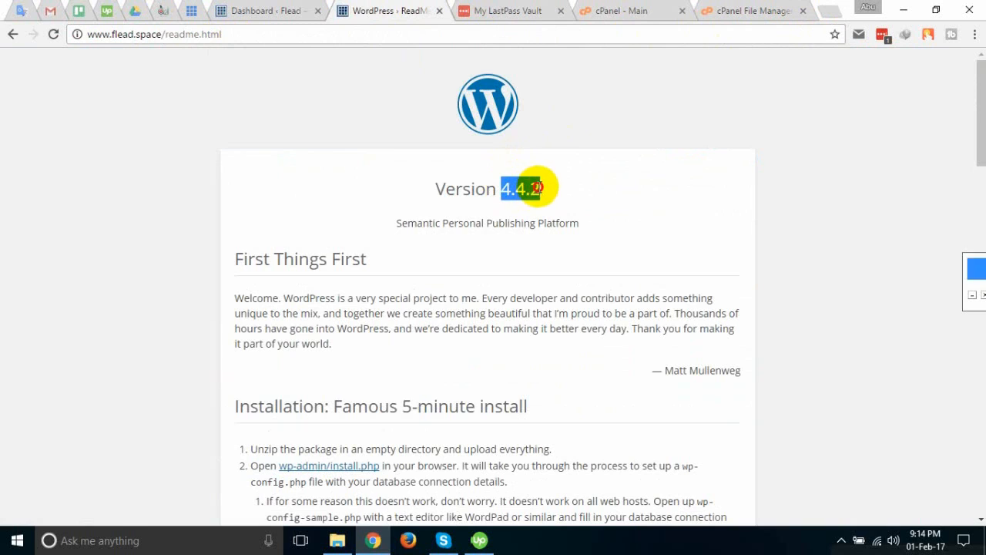
click(563, 192)
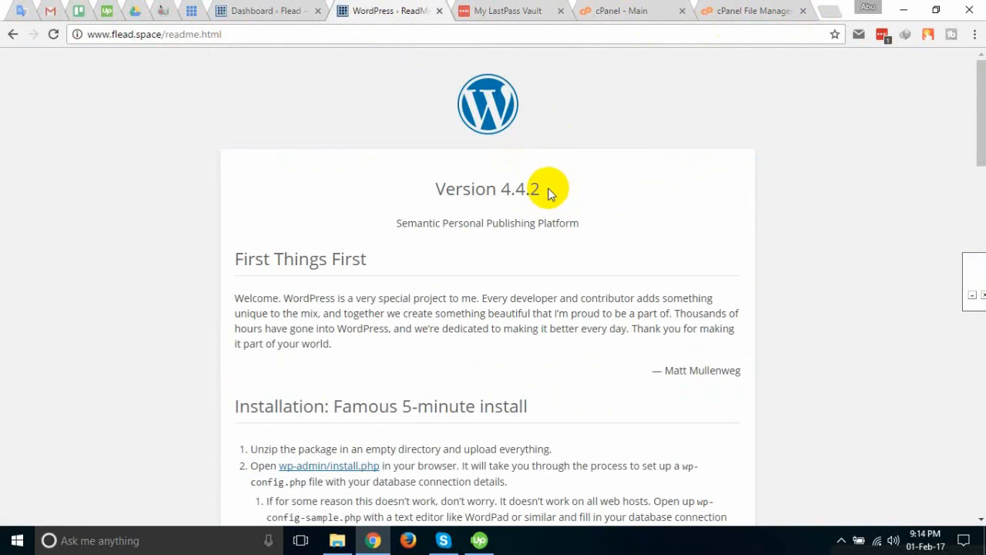
drag(549, 190, 501, 187)
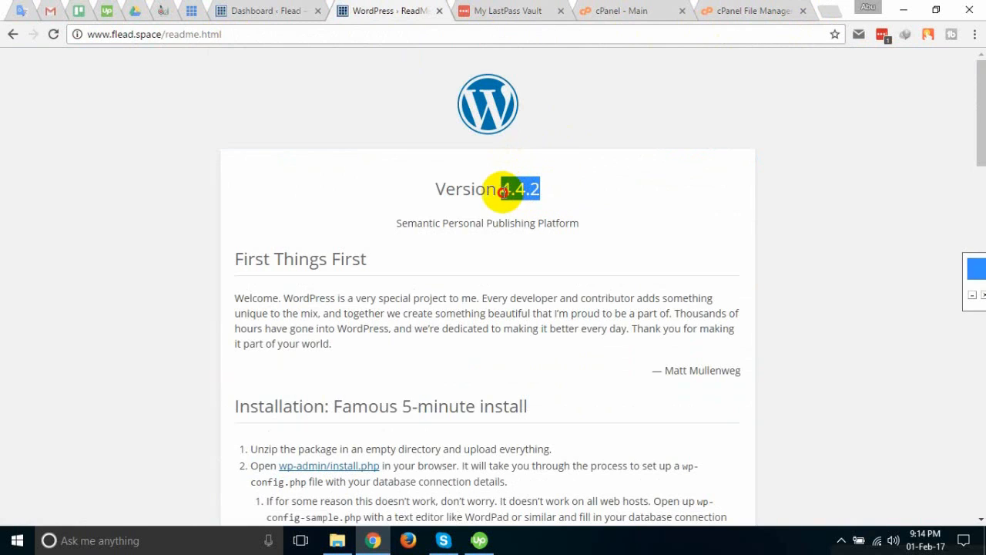
click(519, 194)
drag(541, 190, 502, 190)
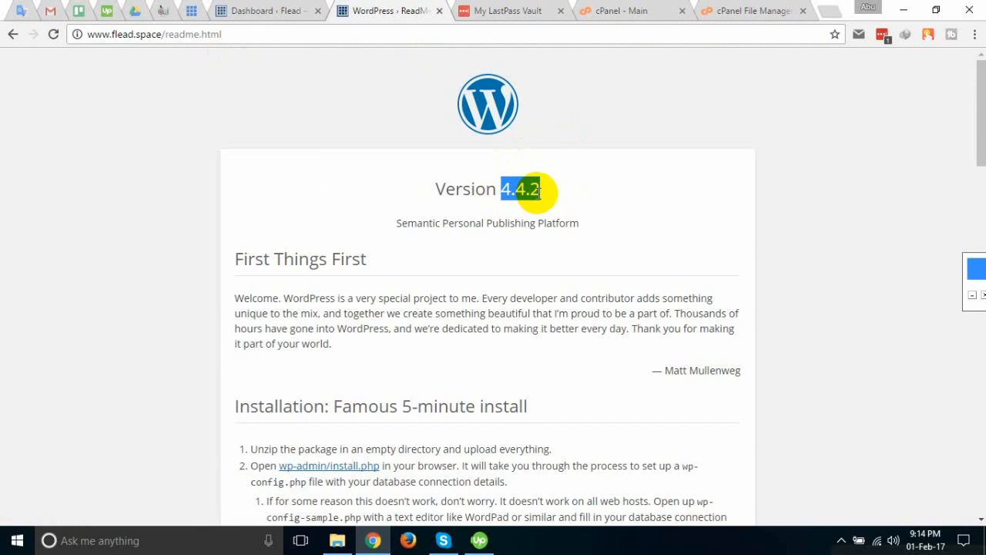